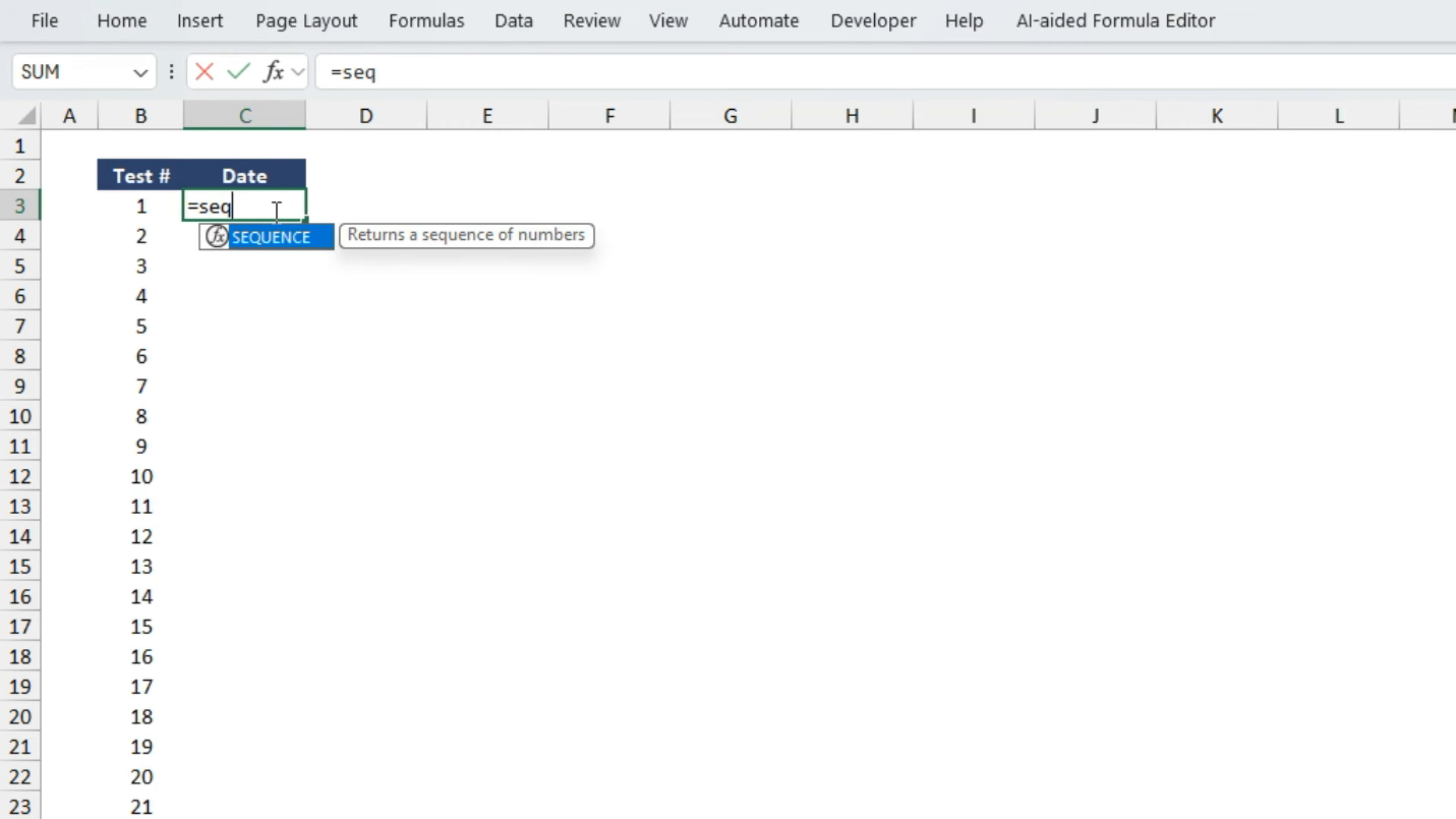
- Complete the formula in C3 as =SEQUENCE(100,,DATE(2025,01,01)) to list 100 consecutive dates under the Date header
{"action": "type", "text": "100,"}
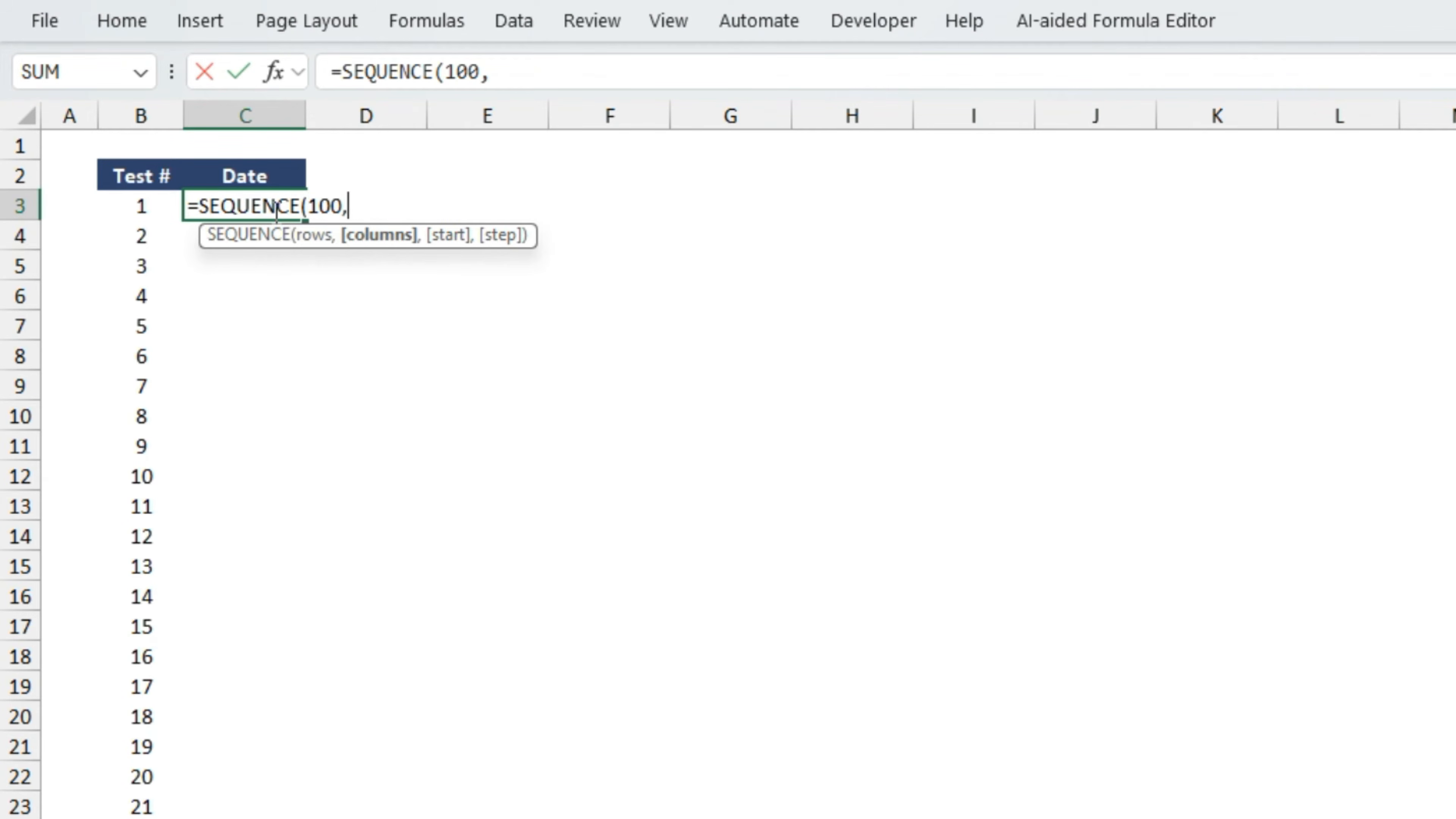
{"action": "type", "text": ","}
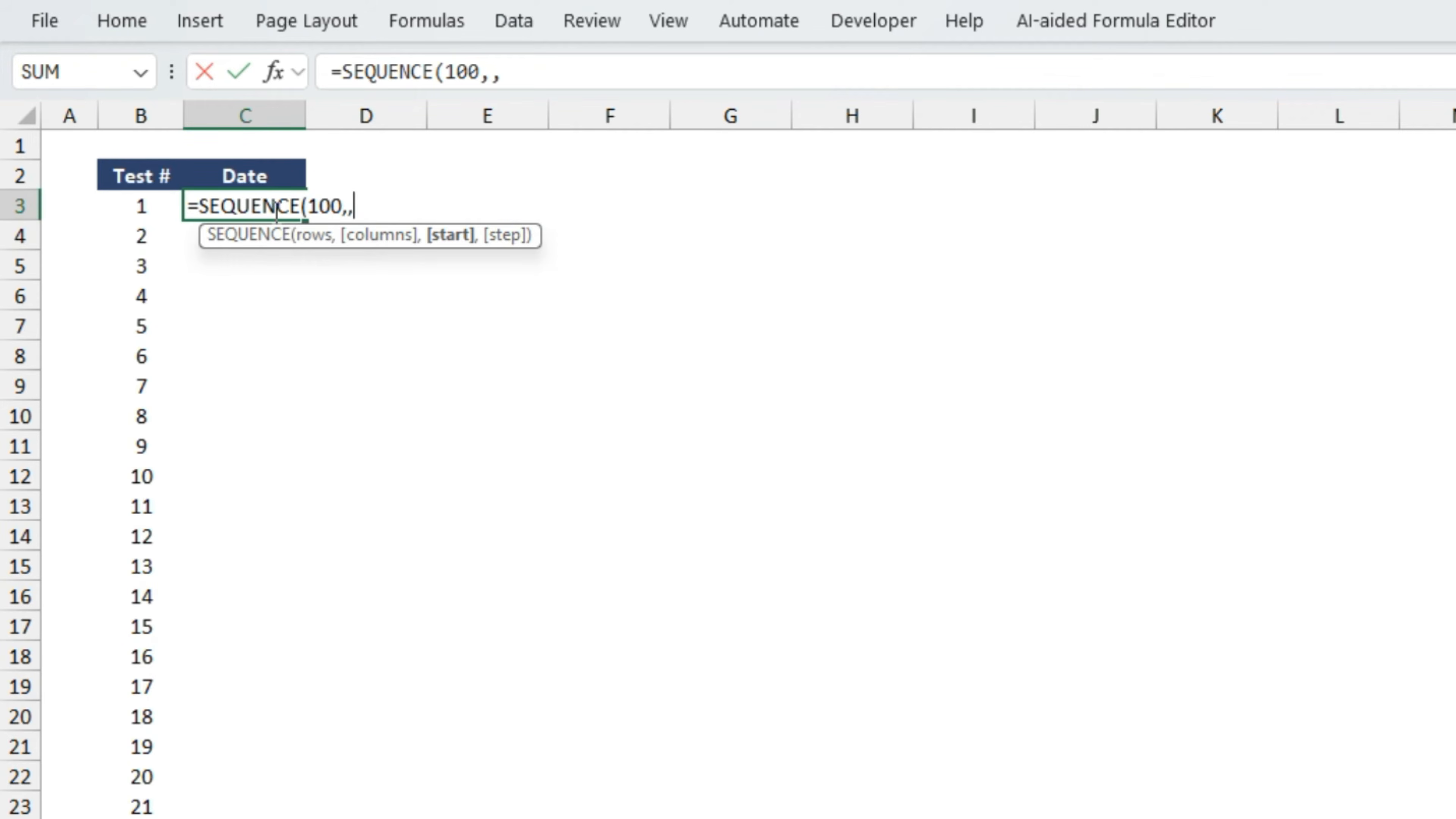
{"action": "type", "text": "date"}
{"action": "key", "text": "Tab"}
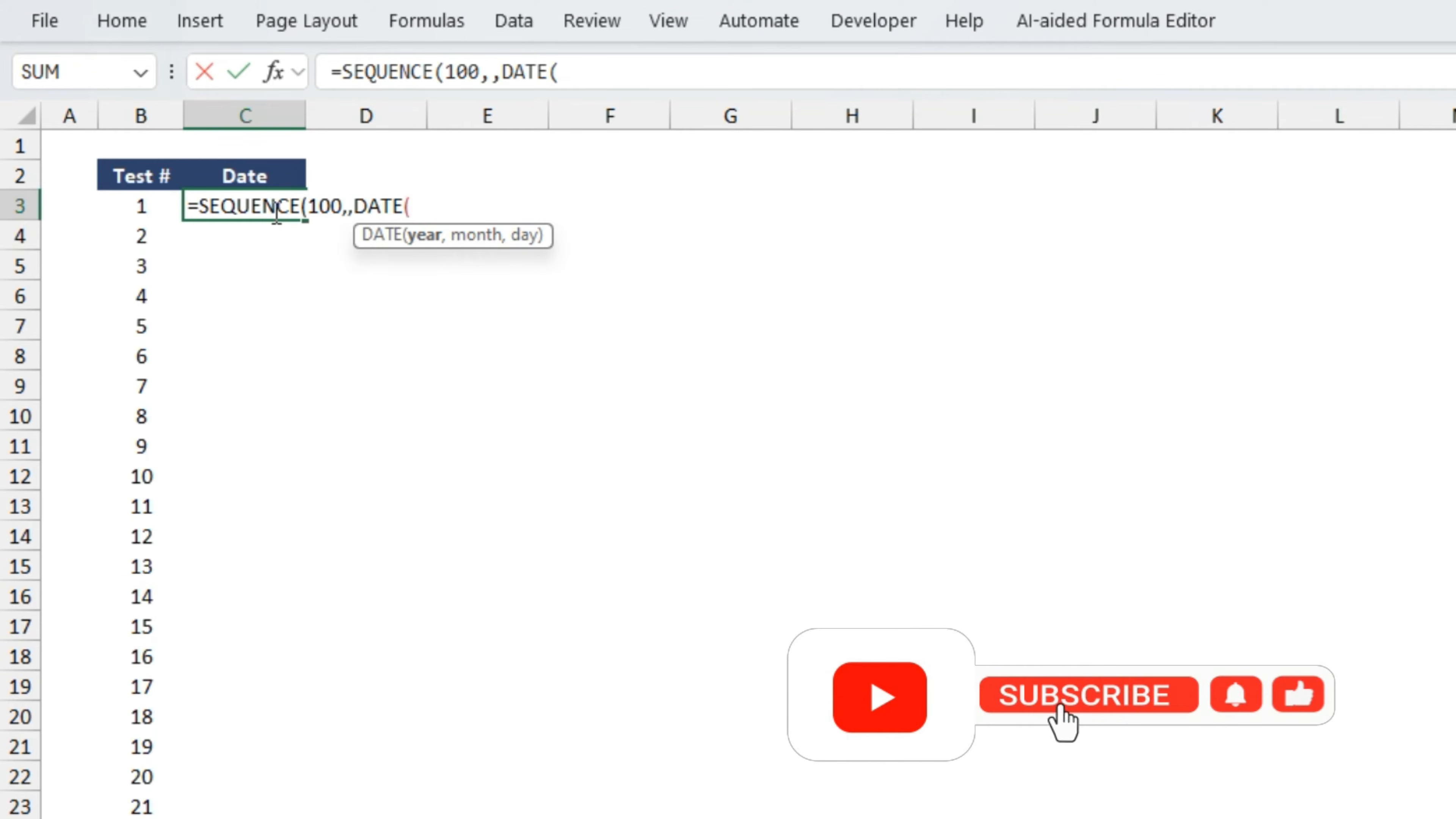
{"action": "type", "text": "2025,01,01)"}
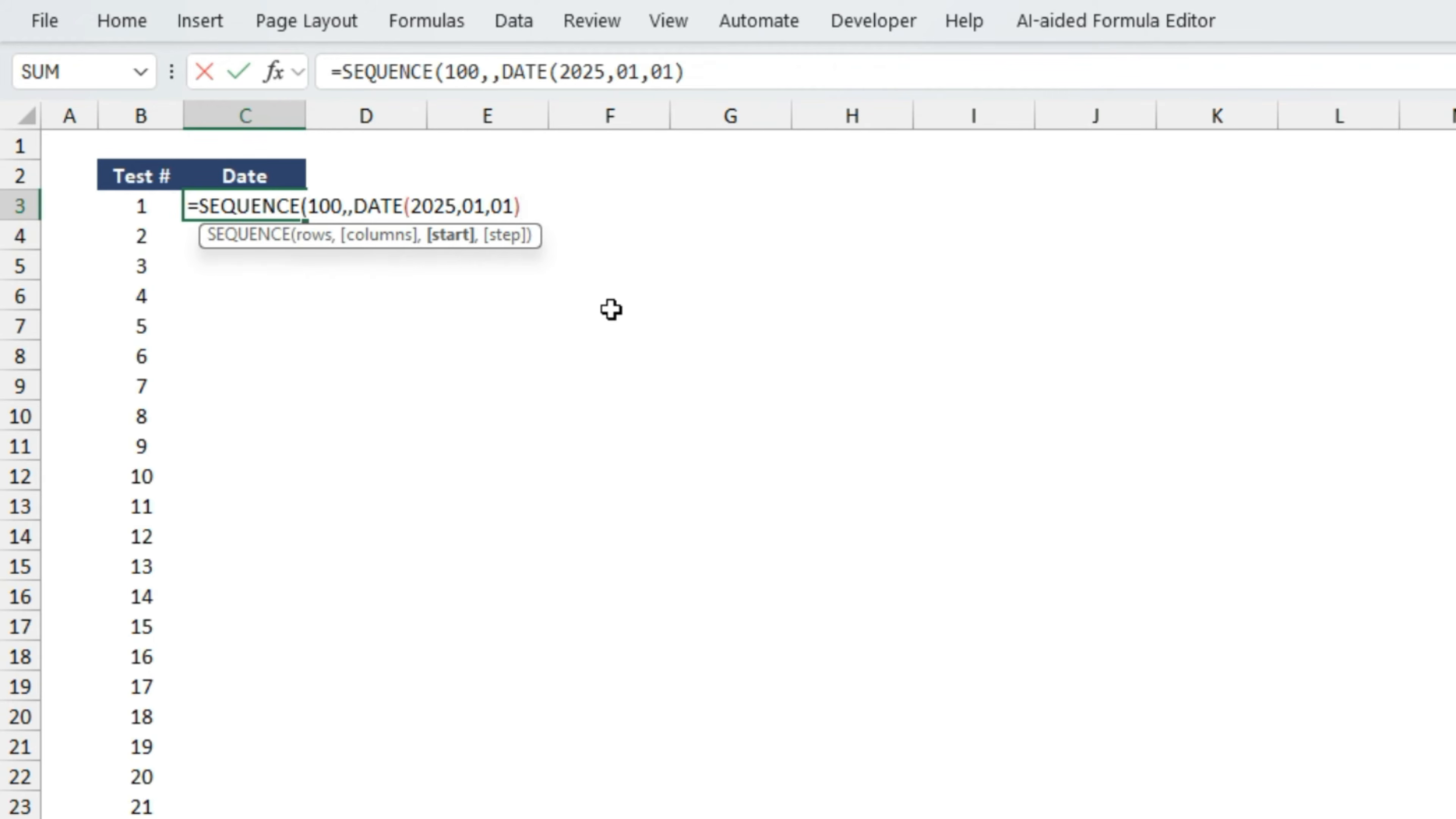
{"action": "type", "text": ")"}
{"action": "key", "text": "Return"}
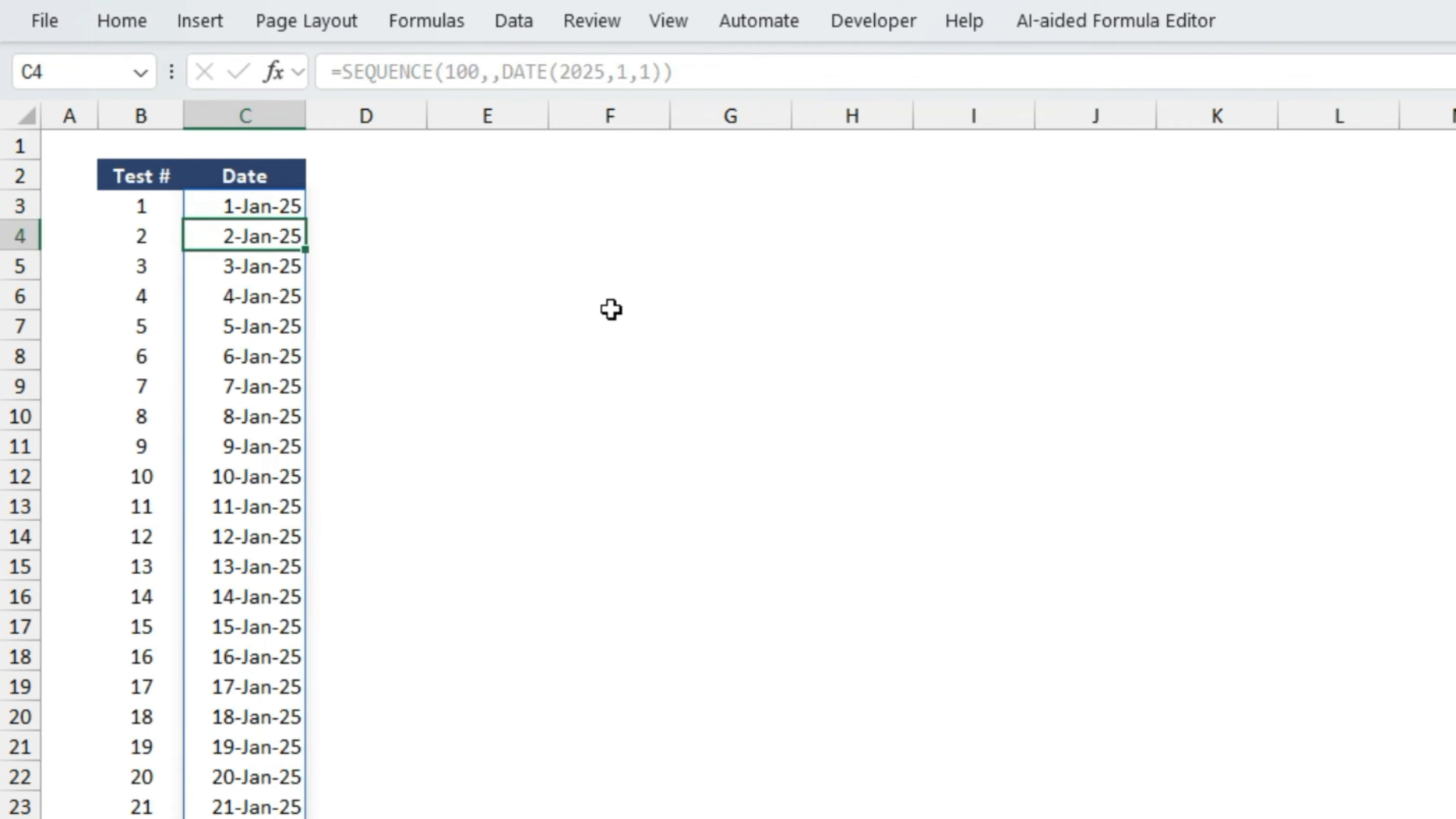
{"action": "key", "text": "Up"}
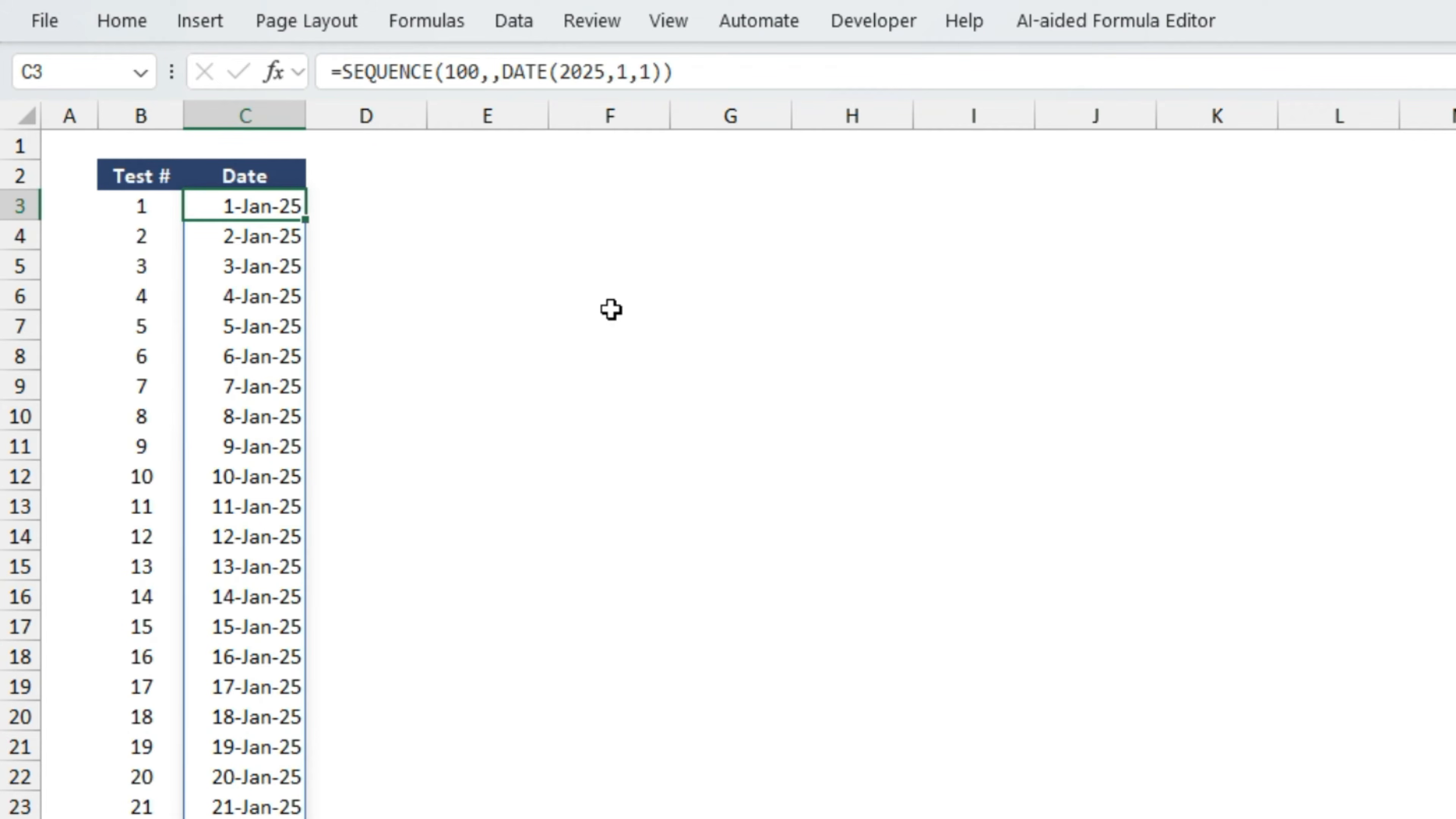
- Examine the generated dates in column C from the first row to the last
{"action": "key", "text": "ctrl+Down"}
{"action": "key", "text": "Up"}
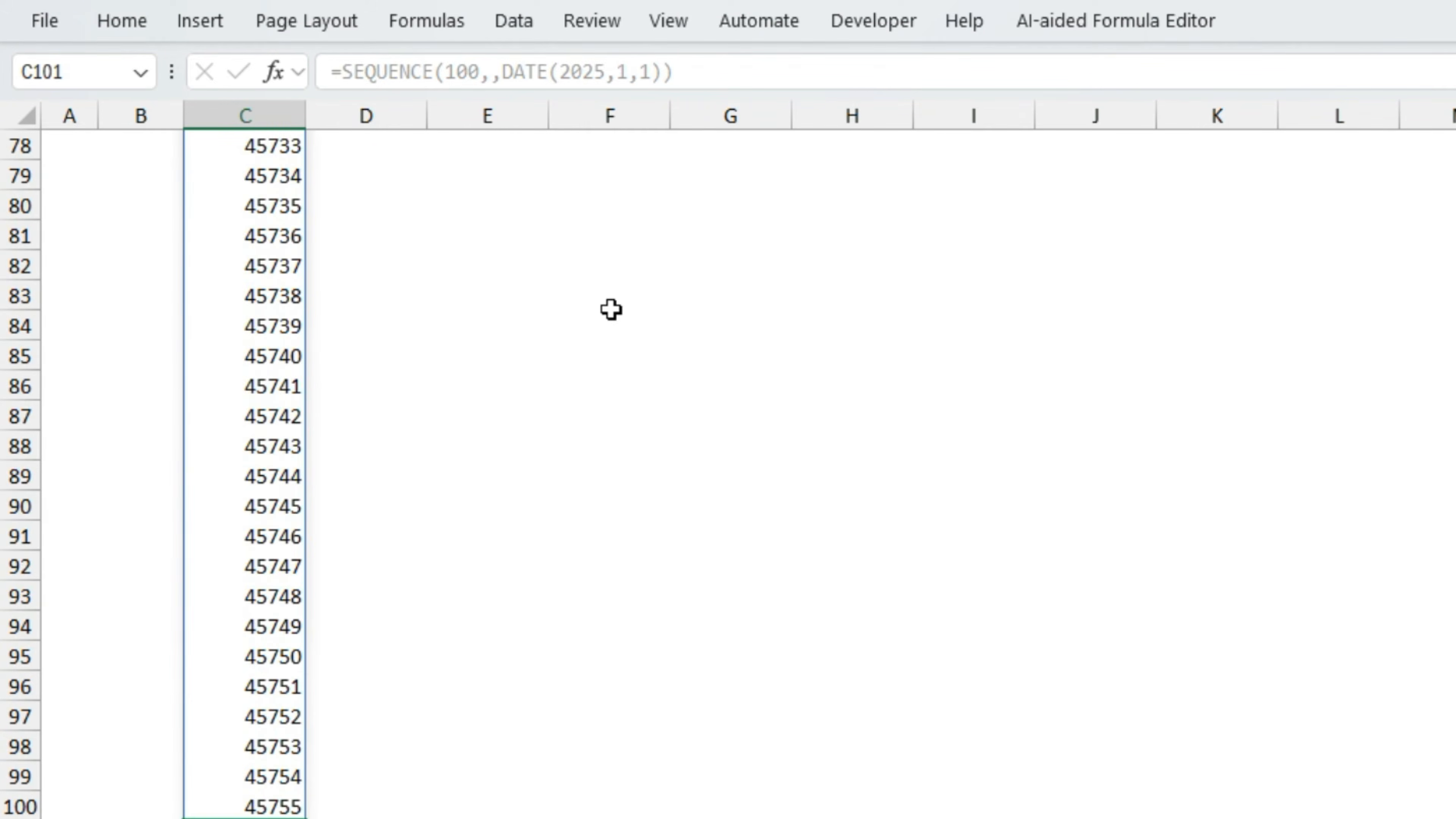
{"action": "key", "text": "ctrl+Up"}
{"action": "key", "text": "Down"}
{"action": "key", "text": "Down"}
{"action": "key", "text": "Down"}
{"action": "key", "text": "Down"}
{"action": "key", "text": "Down"}
{"action": "key", "text": "Down"}
{"action": "key", "text": "Down"}
{"action": "key", "text": "Down"}
{"action": "key", "text": "Down"}
{"action": "key", "text": "Down"}
{"action": "key", "text": "Down"}
{"action": "key", "text": "Down"}
{"action": "key", "text": "Down"}
{"action": "key", "text": "Down"}
{"action": "key", "text": "Down"}
{"action": "key", "text": "Down"}
{"action": "key", "text": "Down"}
{"action": "key", "text": "Down"}
{"action": "key", "text": "Down"}
{"action": "key", "text": "Down"}
{"action": "key", "text": "Down"}
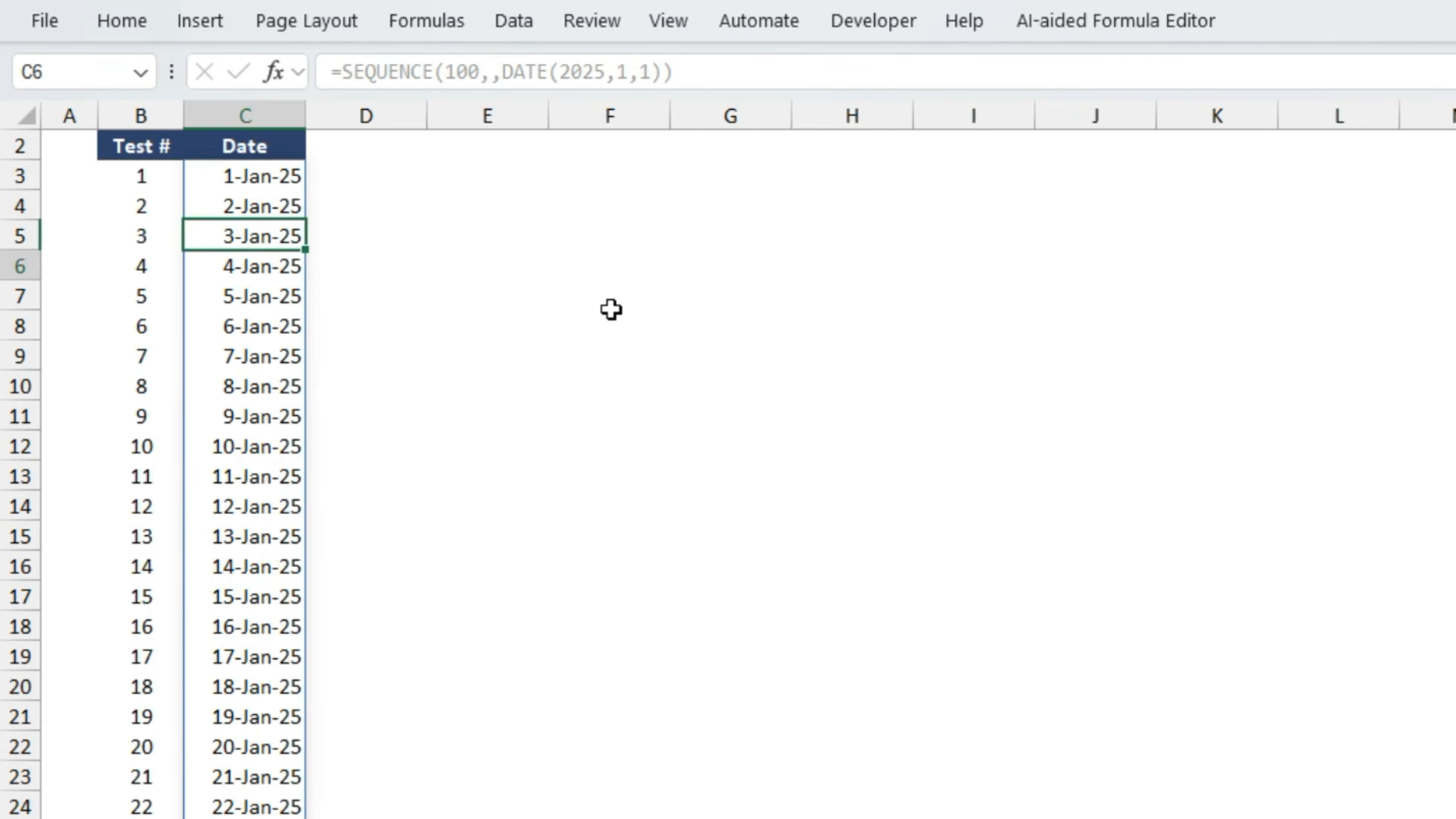
{"action": "key", "text": "Up"}
{"action": "key", "text": "Up"}
{"action": "key", "text": "Up"}
{"action": "key", "text": "Up"}
{"action": "key", "text": "Up"}
{"action": "key", "text": "Up"}
{"action": "key", "text": "Up"}
{"action": "key", "text": "Up"}
{"action": "key", "text": "Up"}
{"action": "key", "text": "Up"}
{"action": "key", "text": "Up"}
{"action": "key", "text": "Up"}
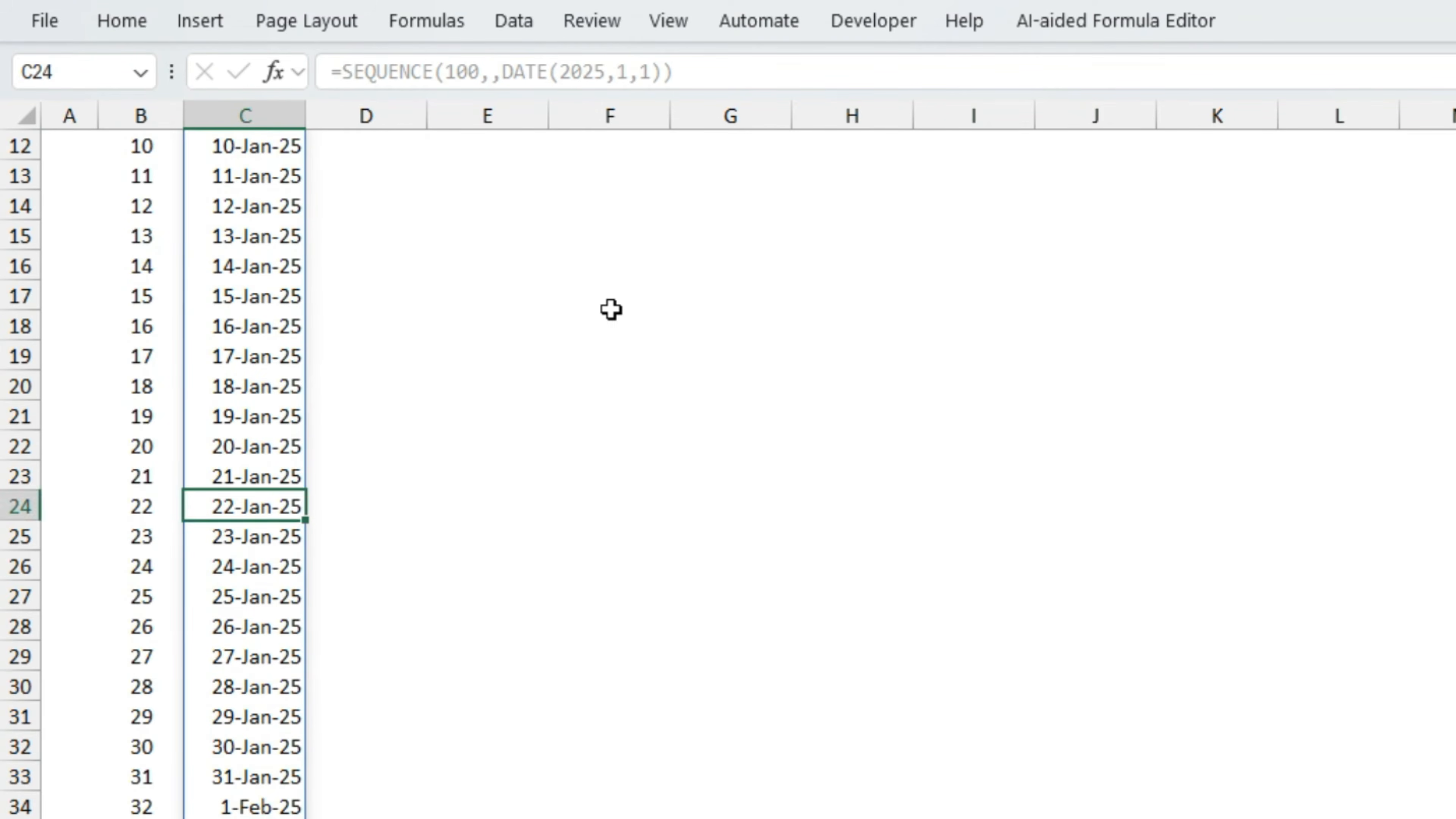
{"action": "key", "text": "ctrl+Up"}
{"action": "key", "text": "Down"}
{"action": "key", "text": "Up"}
{"action": "key", "text": "Up"}
{"action": "key", "text": "Down"}
{"action": "key", "text": "Down"}
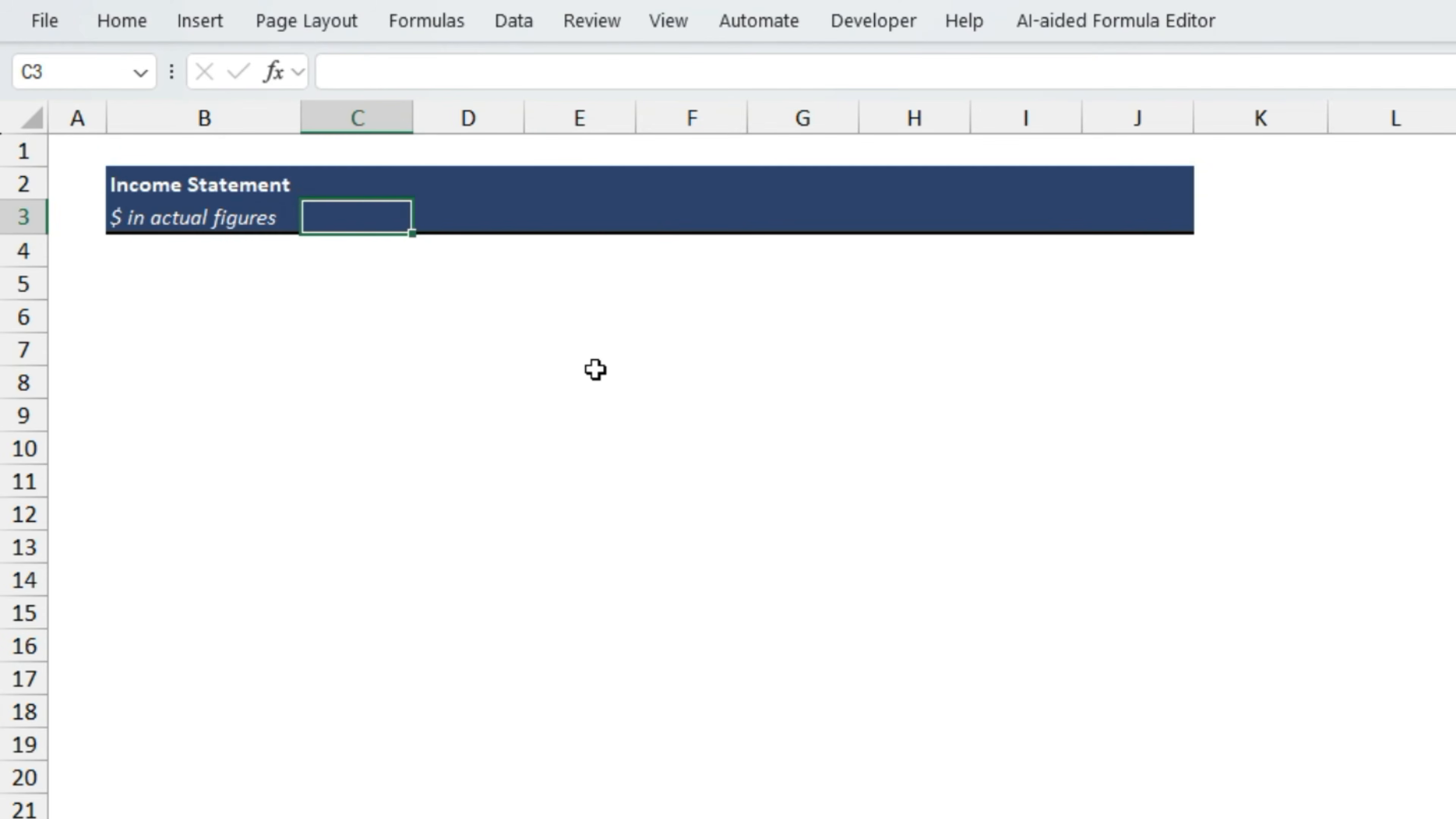
{"action": "key", "text": "shift+Right"}
{"action": "key", "text": "shift+Right"}
{"action": "key", "text": "shift+Right"}
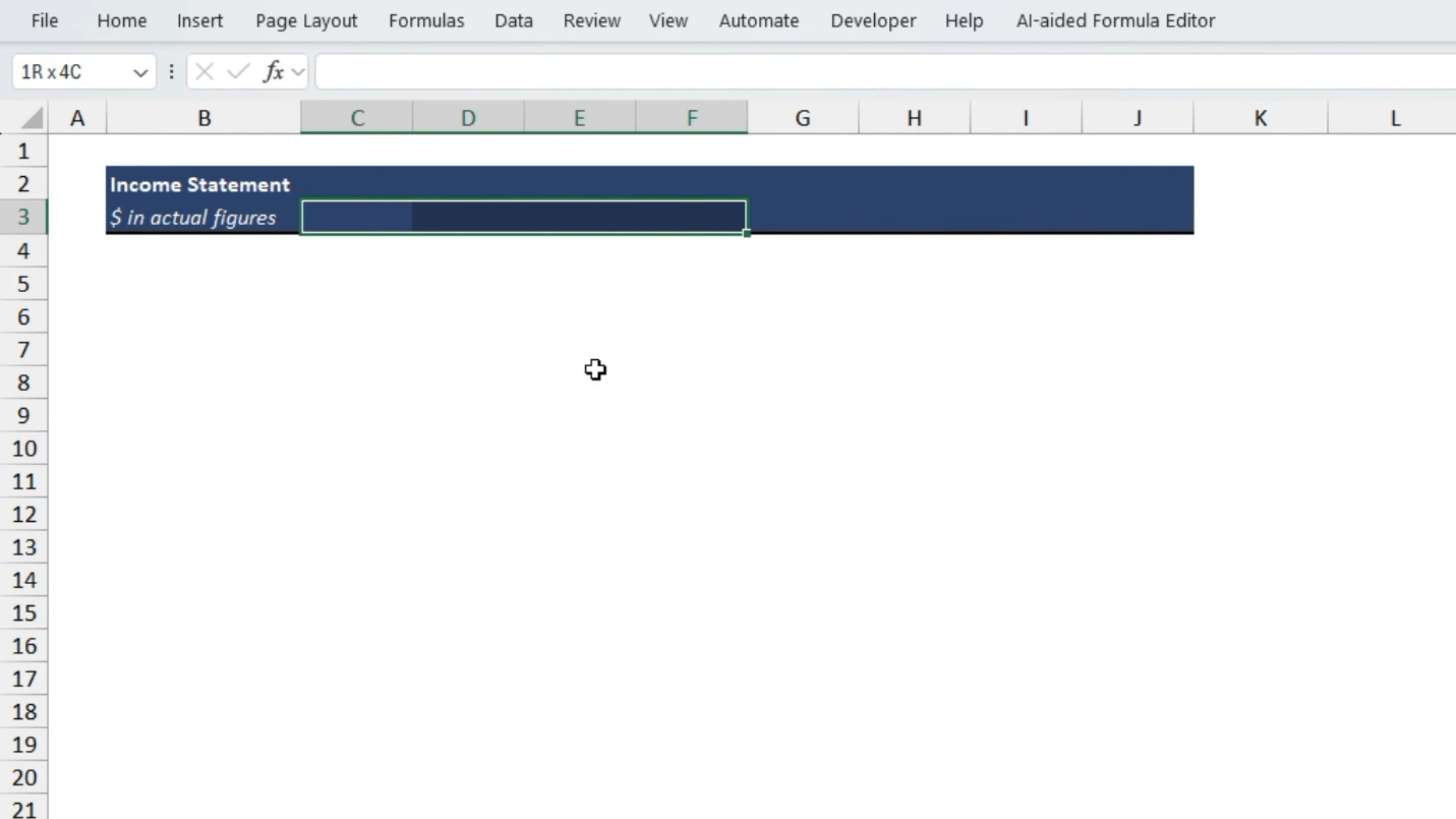
{"action": "key", "text": "shift+Left"}
{"action": "key", "text": "shift+Left"}
{"action": "key", "text": "shift+Left"}
{"action": "key", "text": "Right"}
{"action": "key", "text": "Right"}
{"action": "key", "text": "Right"}
{"action": "key", "text": "Right"}
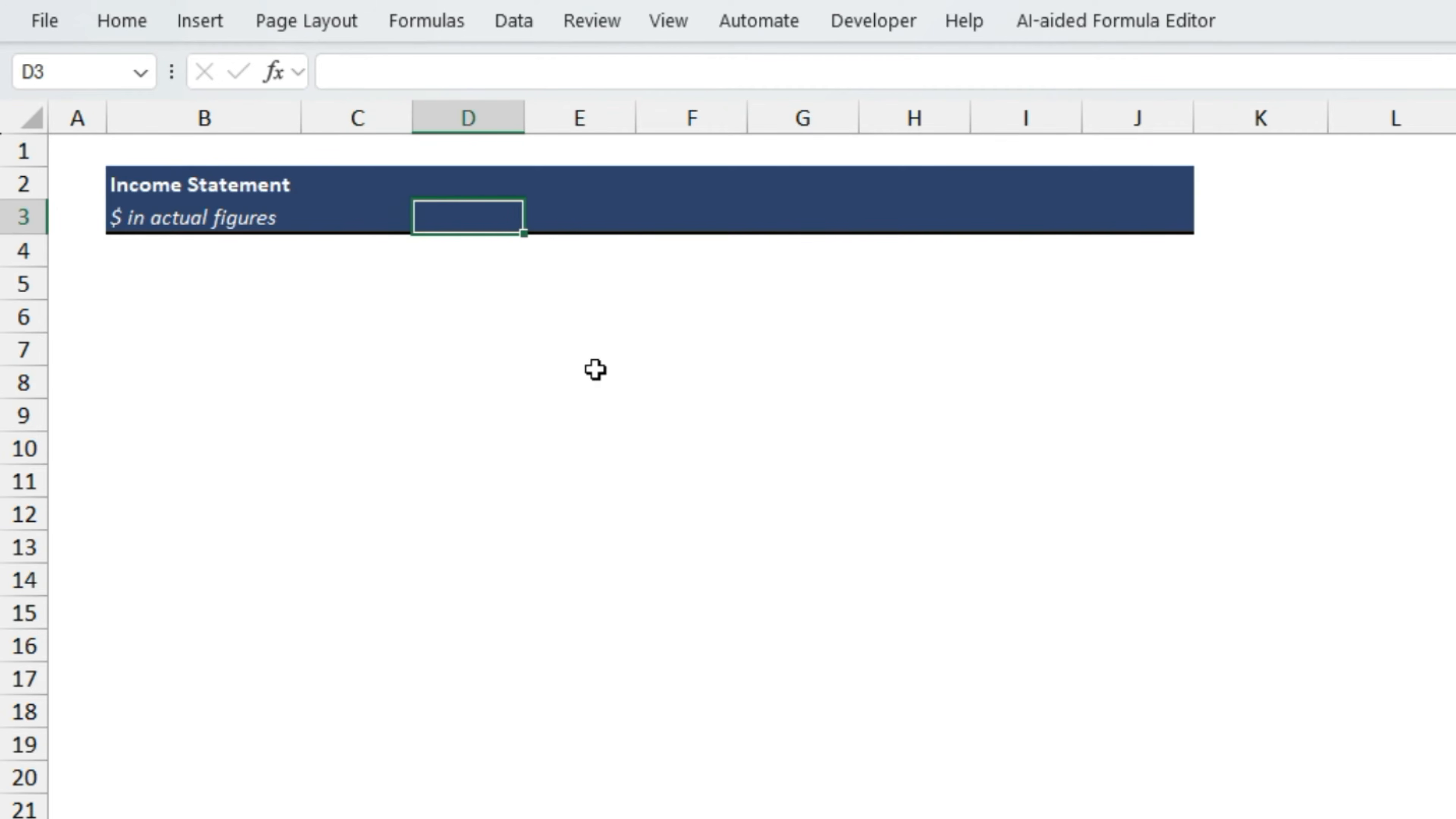
- Enter the date 1/19/2025 in C3 as the first period of the Income Statement header
{"action": "key", "text": "Left"}
{"action": "key", "text": "Left"}
{"action": "key", "text": "Left"}
{"action": "key", "text": "Left"}
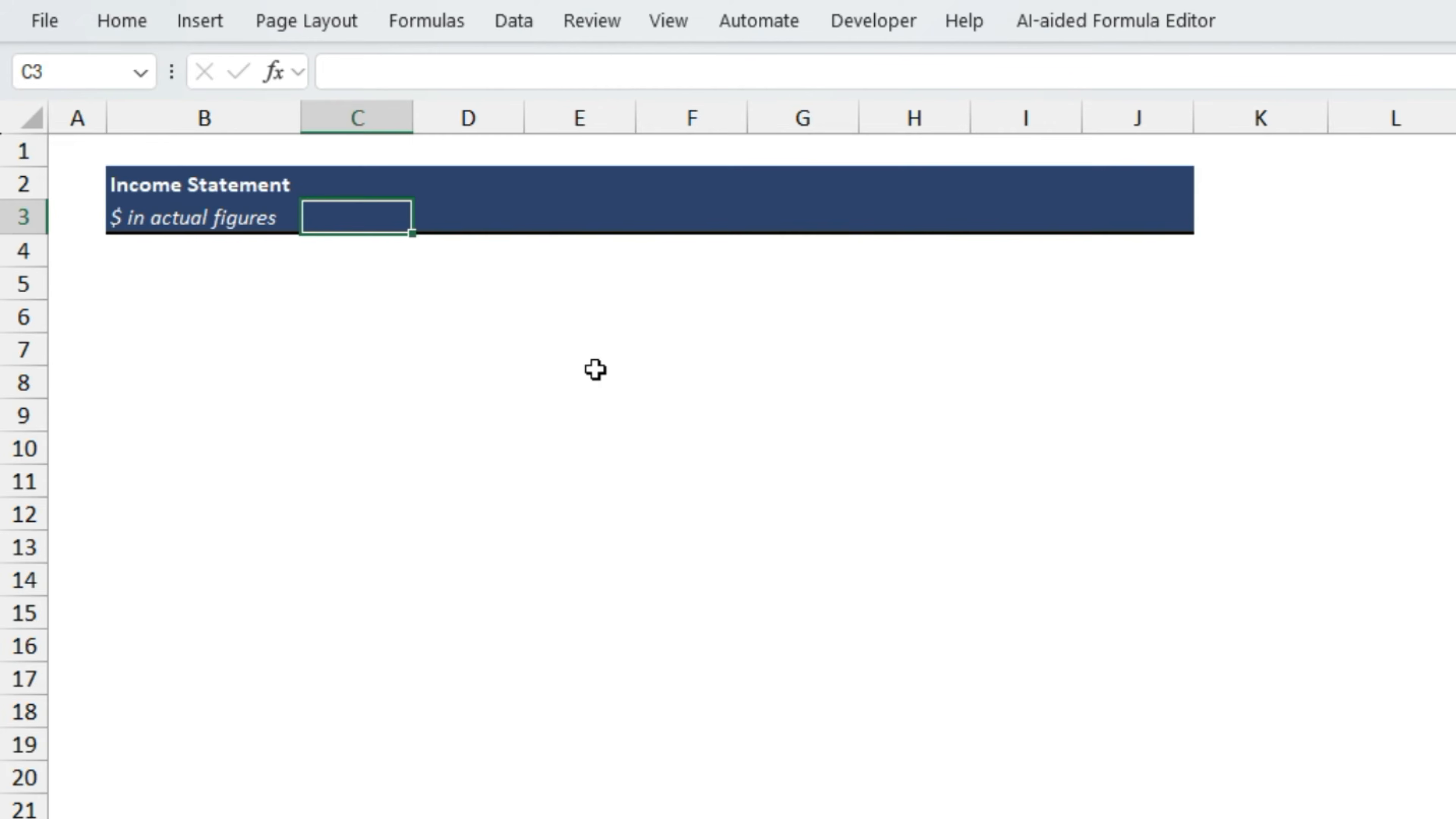
{"action": "type", "text": "1/10/2025"}
{"action": "key", "text": "ctrl+Return"}
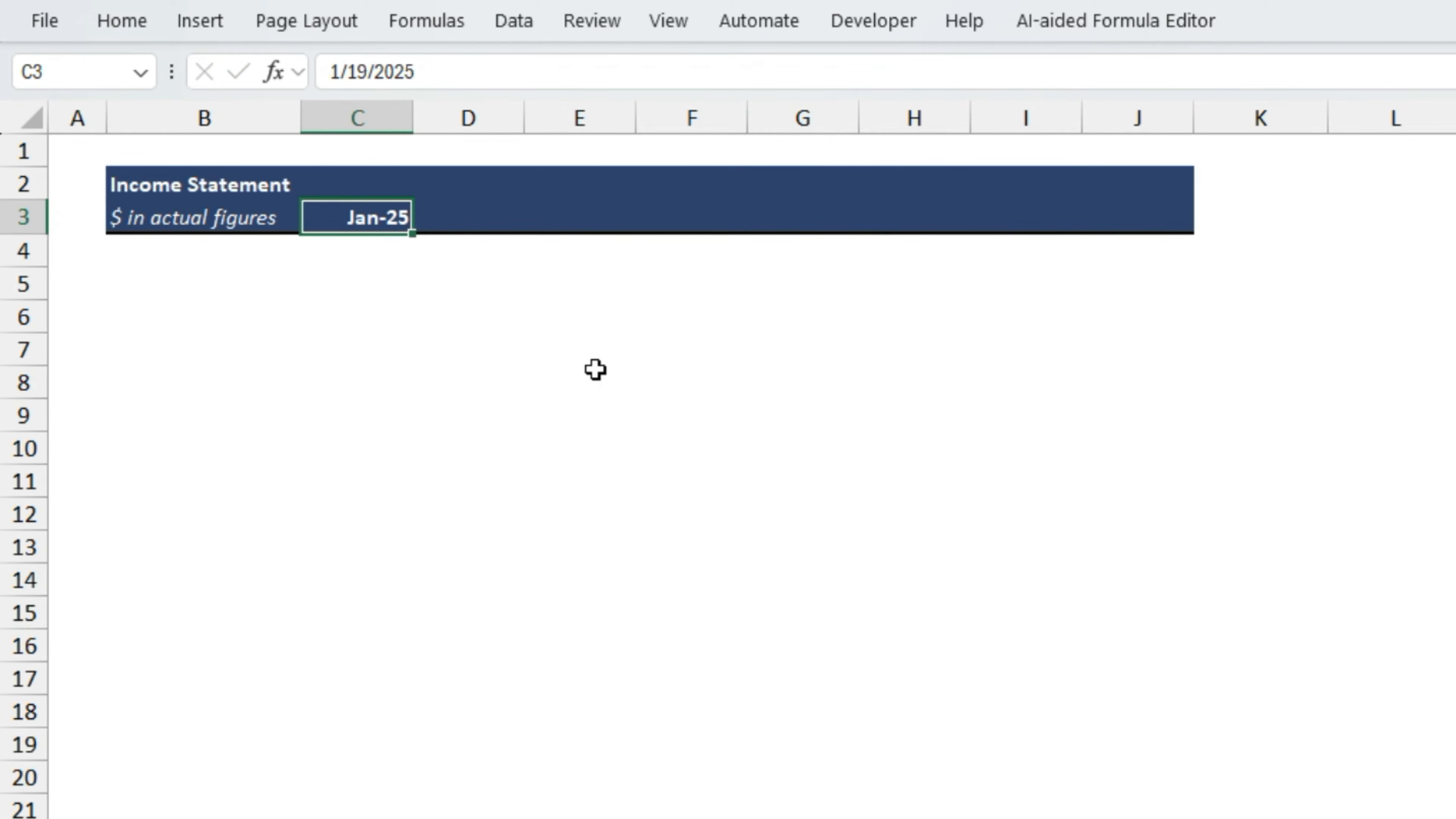
- Try a =C3+1 formula in D3 for the next period and clear the cell again
{"action": "key", "text": "Right"}
{"action": "type", "text": "="}
{"action": "key", "text": "Left"}
{"action": "type", "text": "+1"}
{"action": "key", "text": "ctrl+Return"}
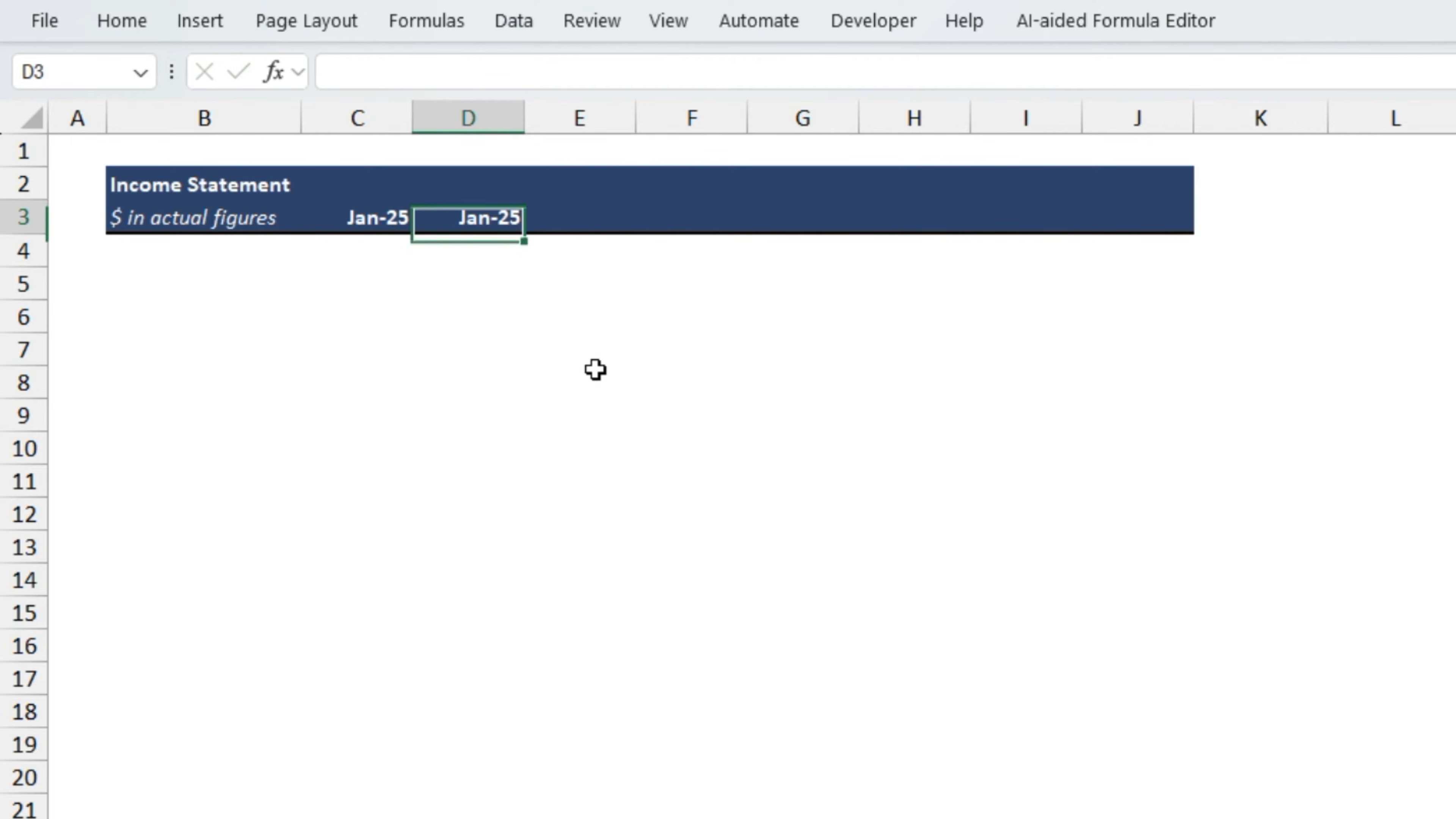
{"action": "key", "text": "shift+Right"}
{"action": "key", "text": "shift+Right"}
{"action": "key", "text": "Down"}
{"action": "key", "text": "Up"}
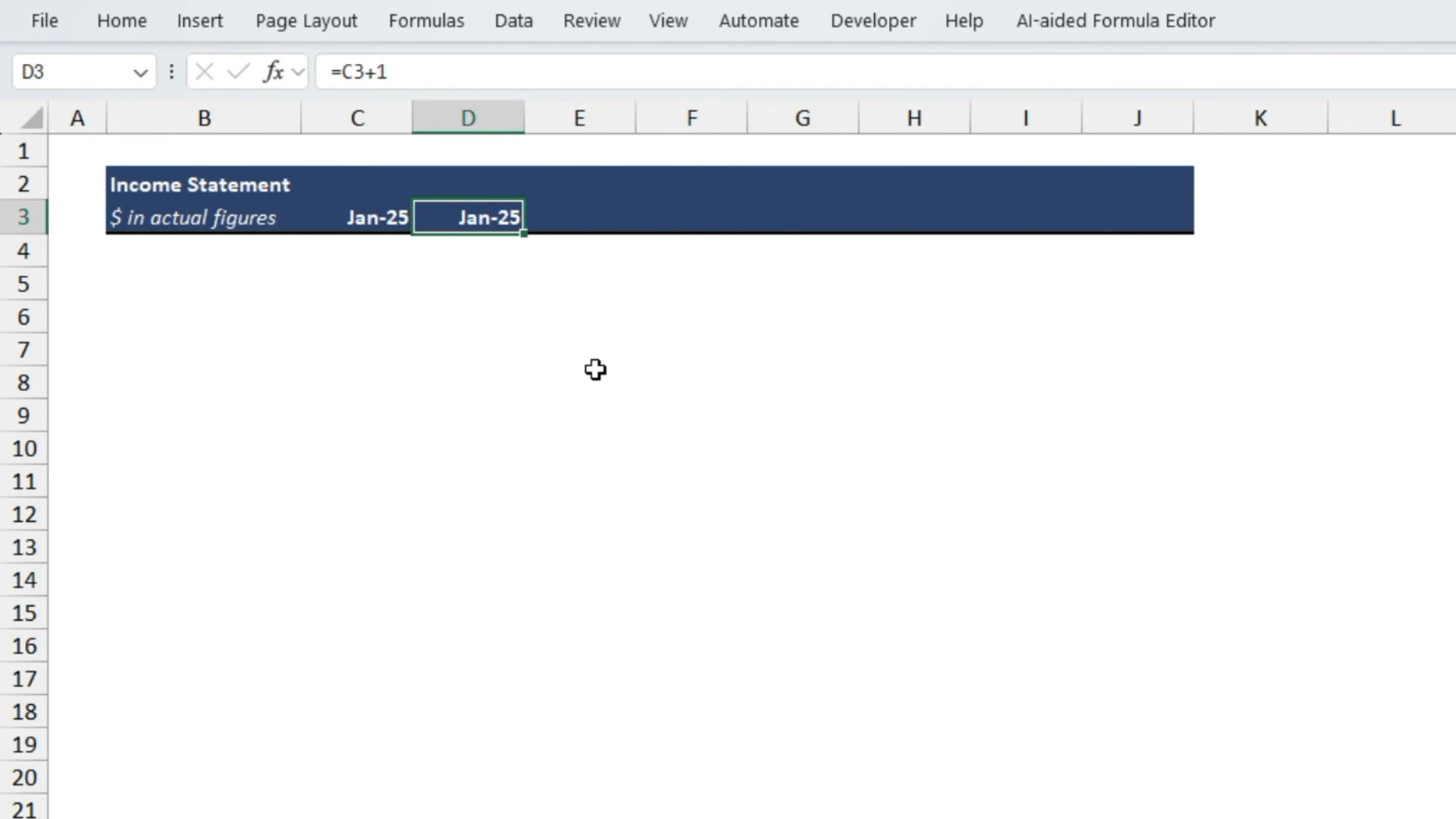
{"action": "key", "text": "Delete"}
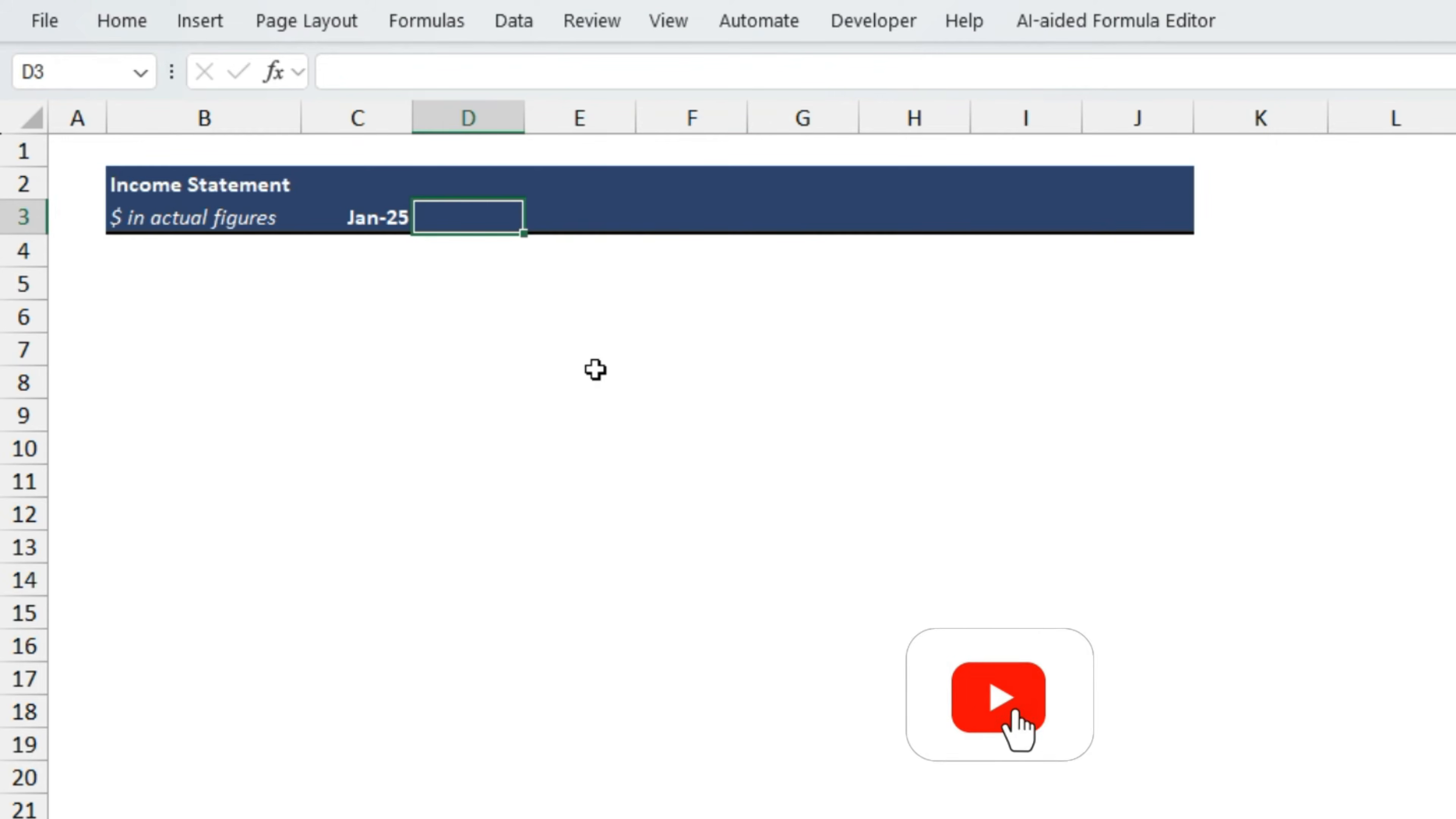
- Enter =EDATE(C3,1) in D3 to advance the header date by one month
{"action": "type", "text": "=ed"}
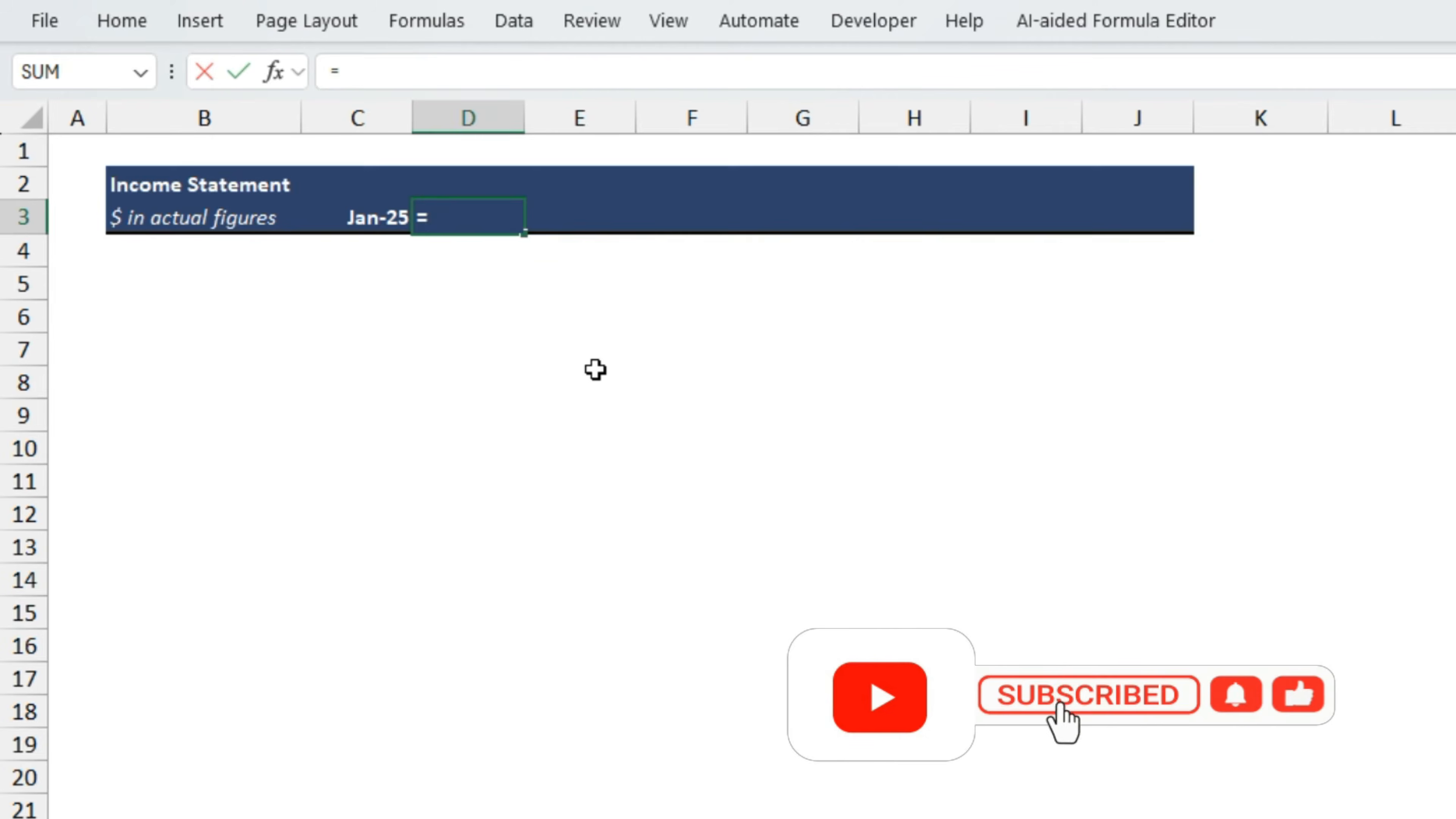
{"action": "key", "text": "Tab"}
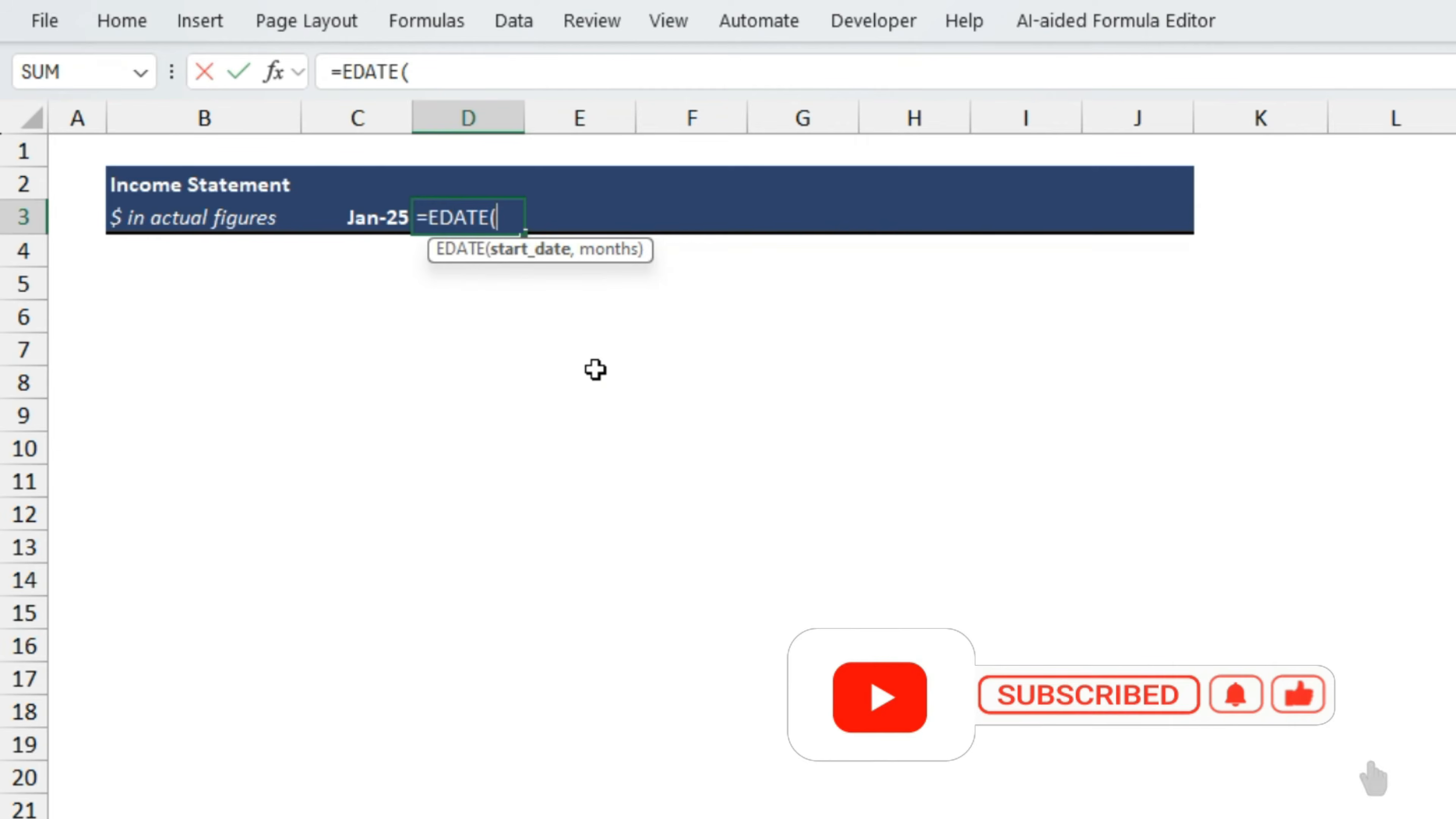
{"action": "key", "text": "Left"}
{"action": "type", "text": ","}
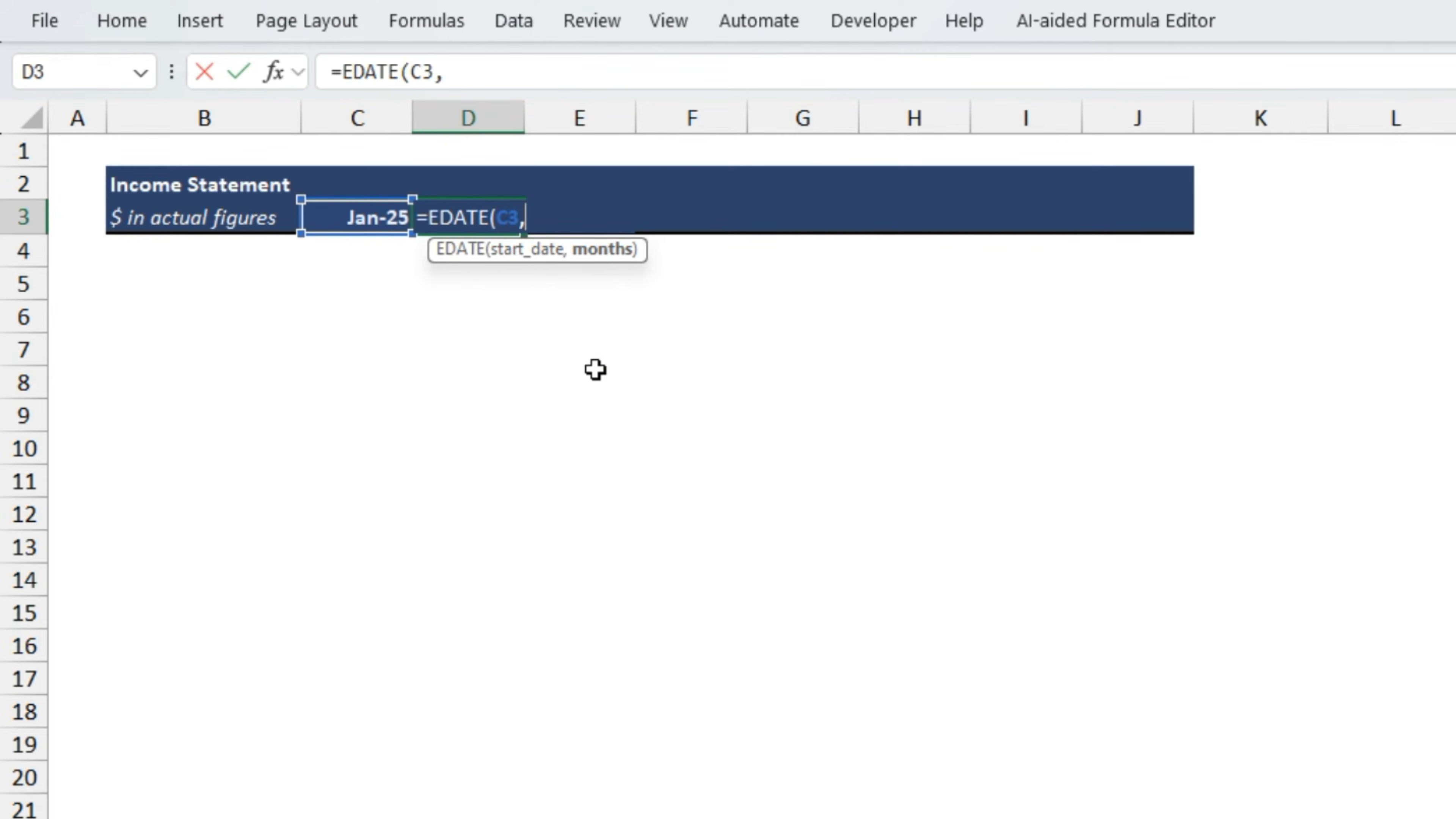
{"action": "type", "text": "1)"}
{"action": "key", "text": "Return"}
- Fill the EDATE formula from D3 across the header row through J3
{"action": "key", "text": "Up"}
{"action": "key", "text": "shift+Right"}
{"action": "key", "text": "shift+Right"}
{"action": "key", "text": "shift+Right"}
{"action": "key", "text": "shift+Right"}
{"action": "key", "text": "shift+Right"}
{"action": "key", "text": "shift+Right"}
{"action": "key", "text": "shift+Right"}
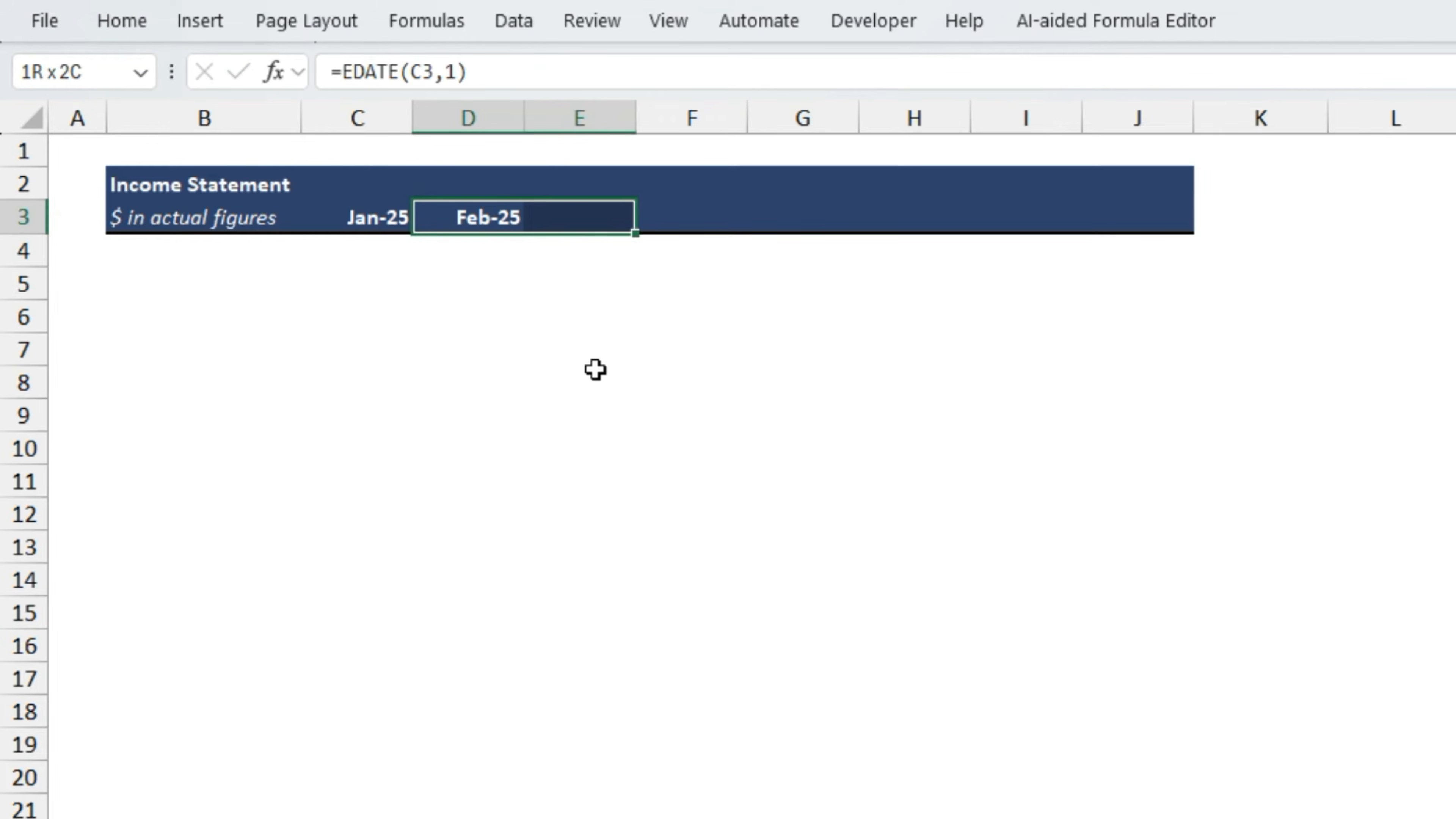
{"action": "key", "text": "shift+Left"}
{"action": "key", "text": "ctrl+r"}
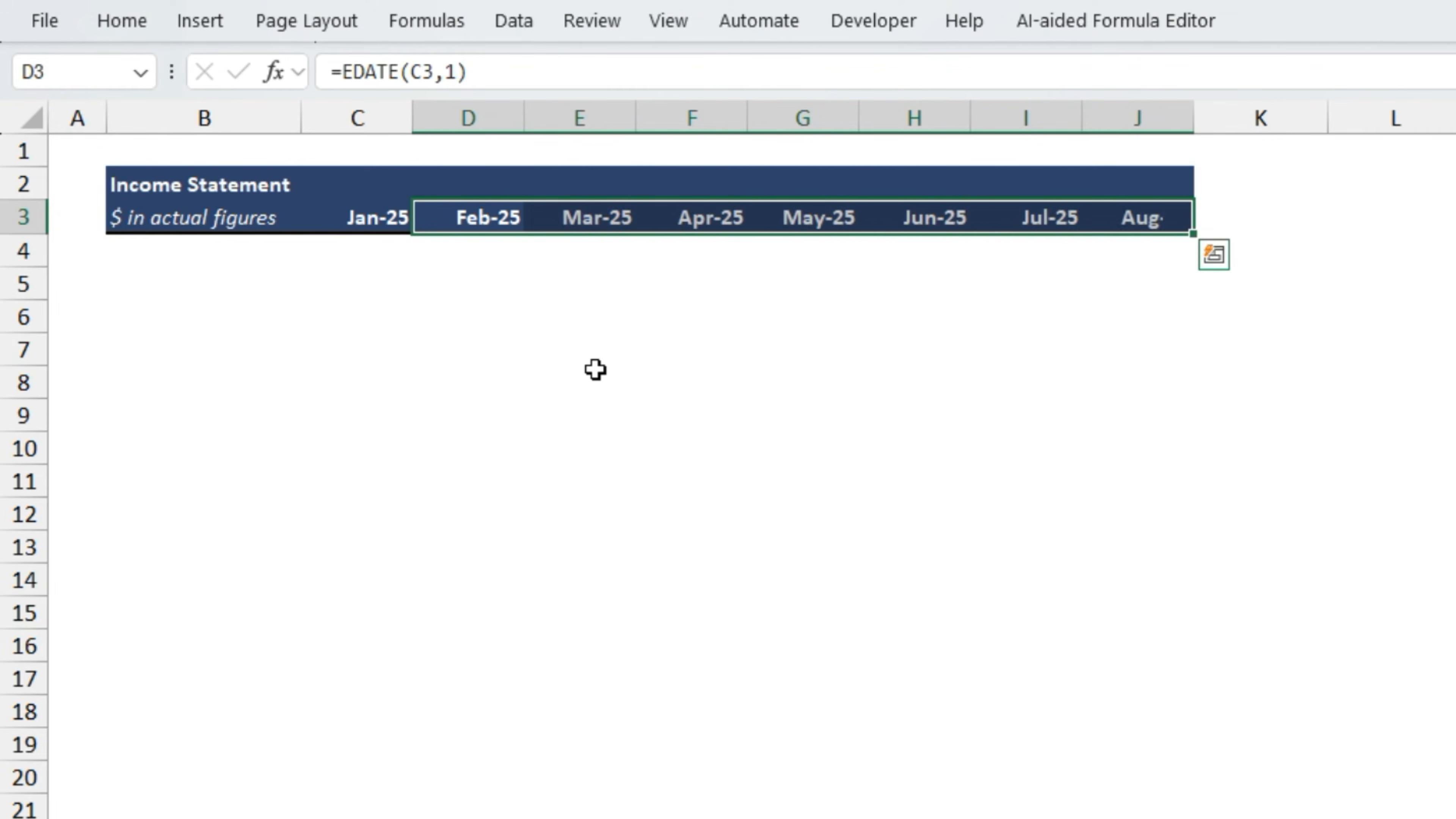
- Check the monthly dates across the Income Statement header row
{"action": "key", "text": "Left"}
{"action": "key", "text": "Right"}
{"action": "key", "text": "Right"}
{"action": "key", "text": "Right"}
{"action": "key", "text": "Right"}
{"action": "key", "text": "Right"}
{"action": "key", "text": "Right"}
{"action": "key", "text": "Right"}
{"action": "key", "text": "Left"}
{"action": "key", "text": "Left"}
{"action": "key", "text": "Left"}
{"action": "key", "text": "Left"}
{"action": "key", "text": "Left"}
{"action": "key", "text": "Left"}
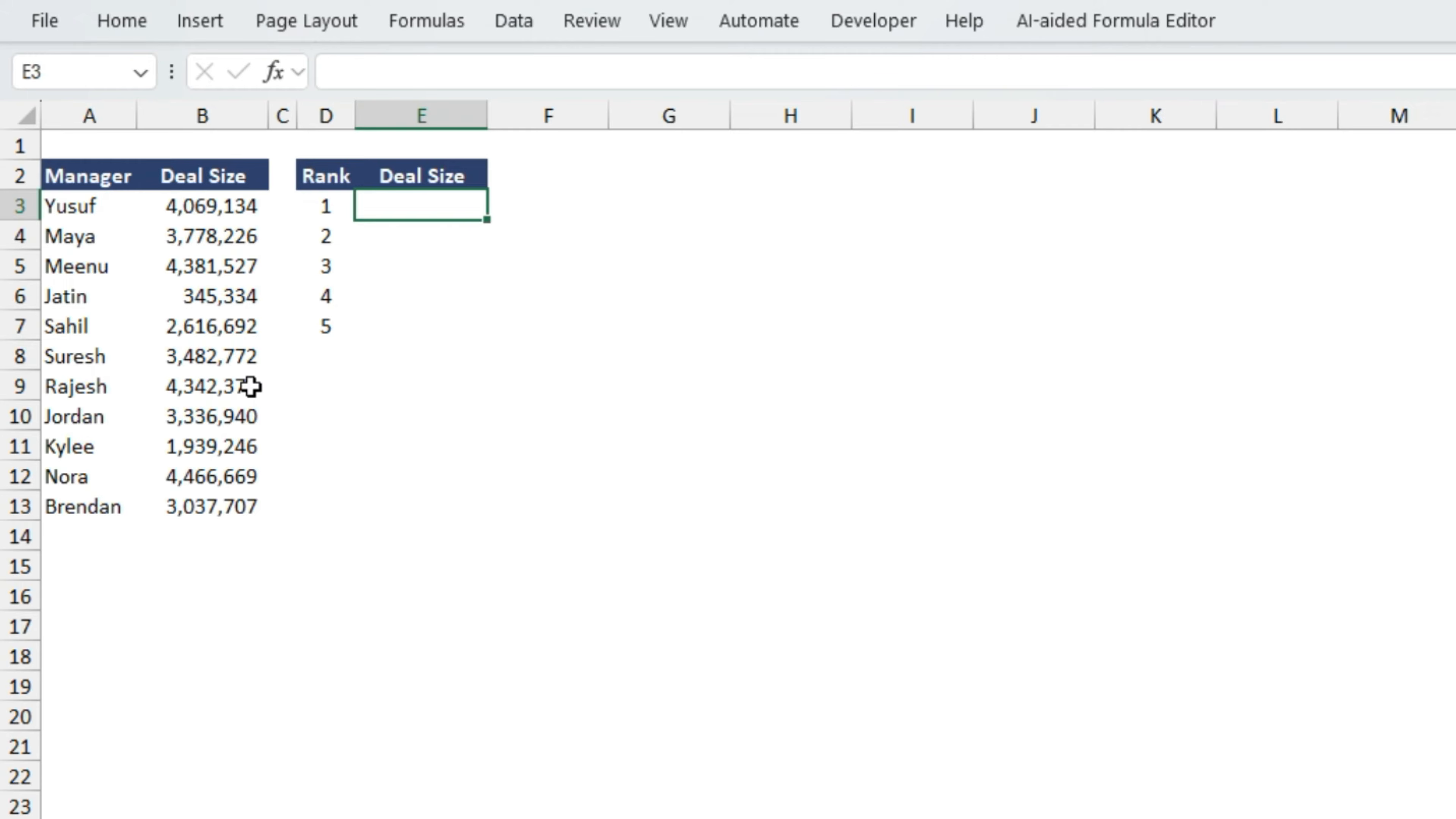
- Look over the managers' deal size table and the list of ranks beside it
{"action": "key", "text": "Left"}
{"action": "key", "text": "Left"}
{"action": "key", "text": "Left"}
{"action": "key", "text": "Down"}
{"action": "key", "text": "Right"}
{"action": "key", "text": "Right"}
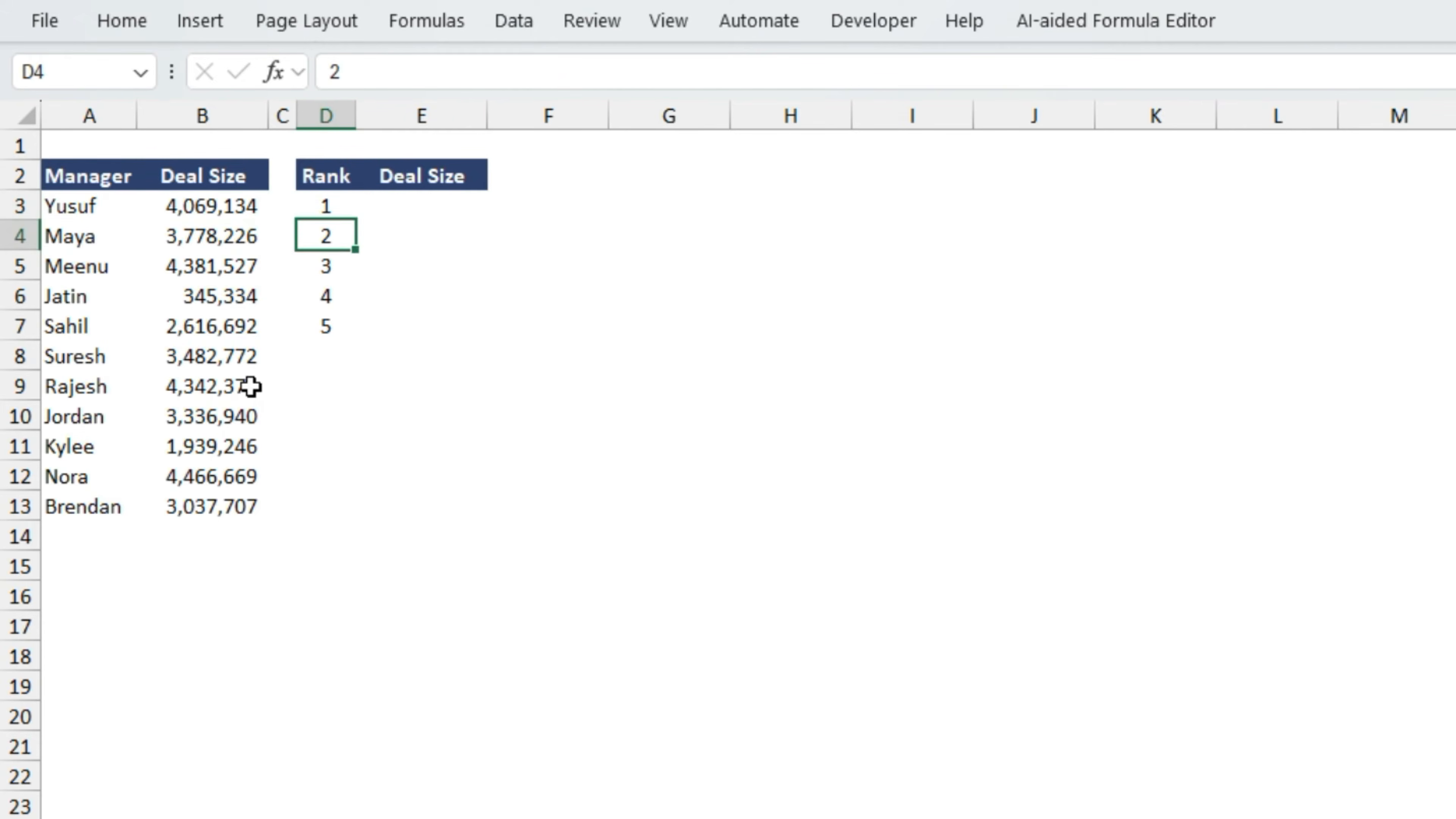
{"action": "key", "text": "Up"}
{"action": "key", "text": "Right"}
- Enter =LARGE(A3:B13,D3:D7) in E3 to return the five largest deal sizes by rank
{"action": "type", "text": "=lar"}
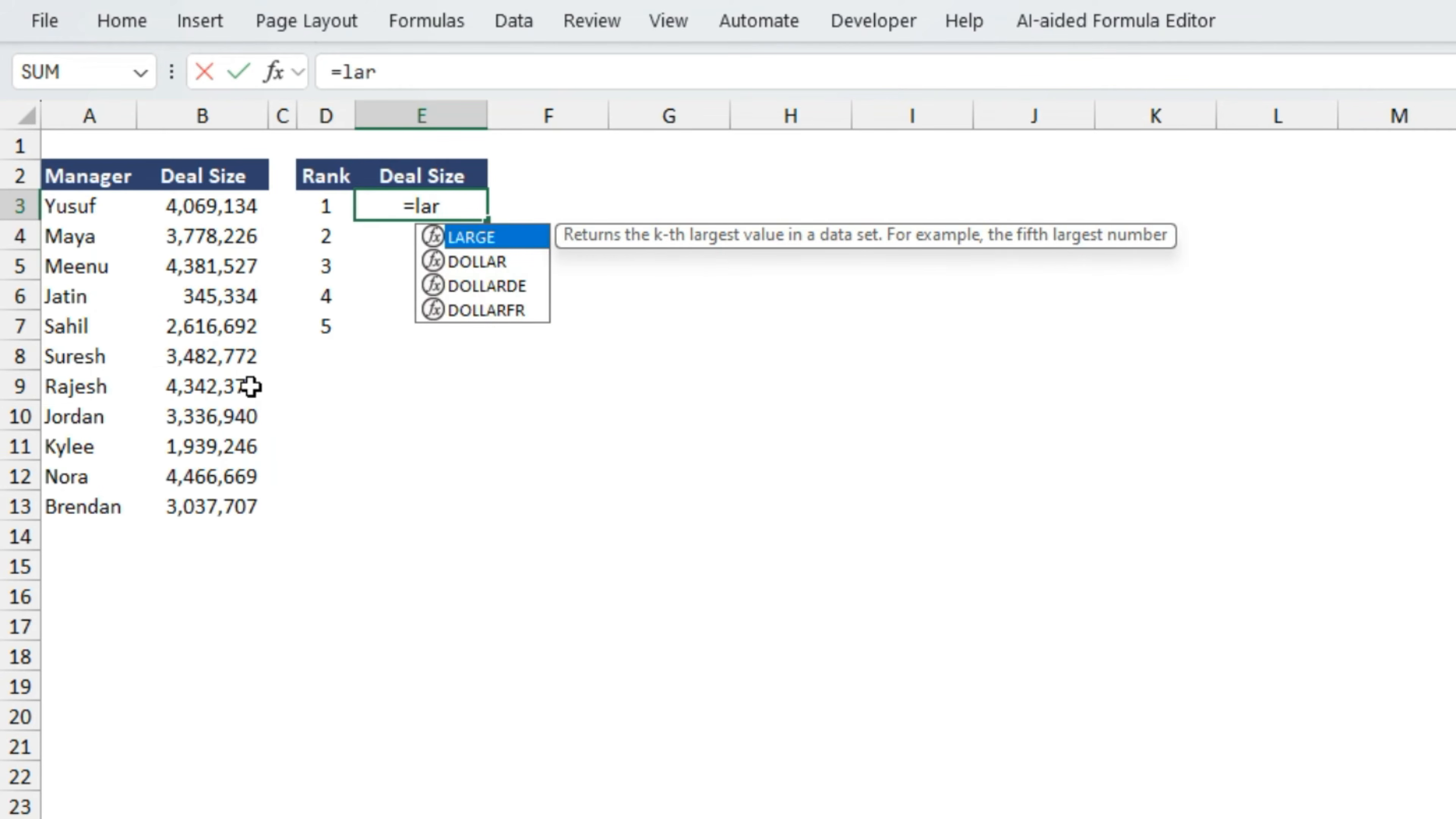
{"action": "key", "text": "Tab"}
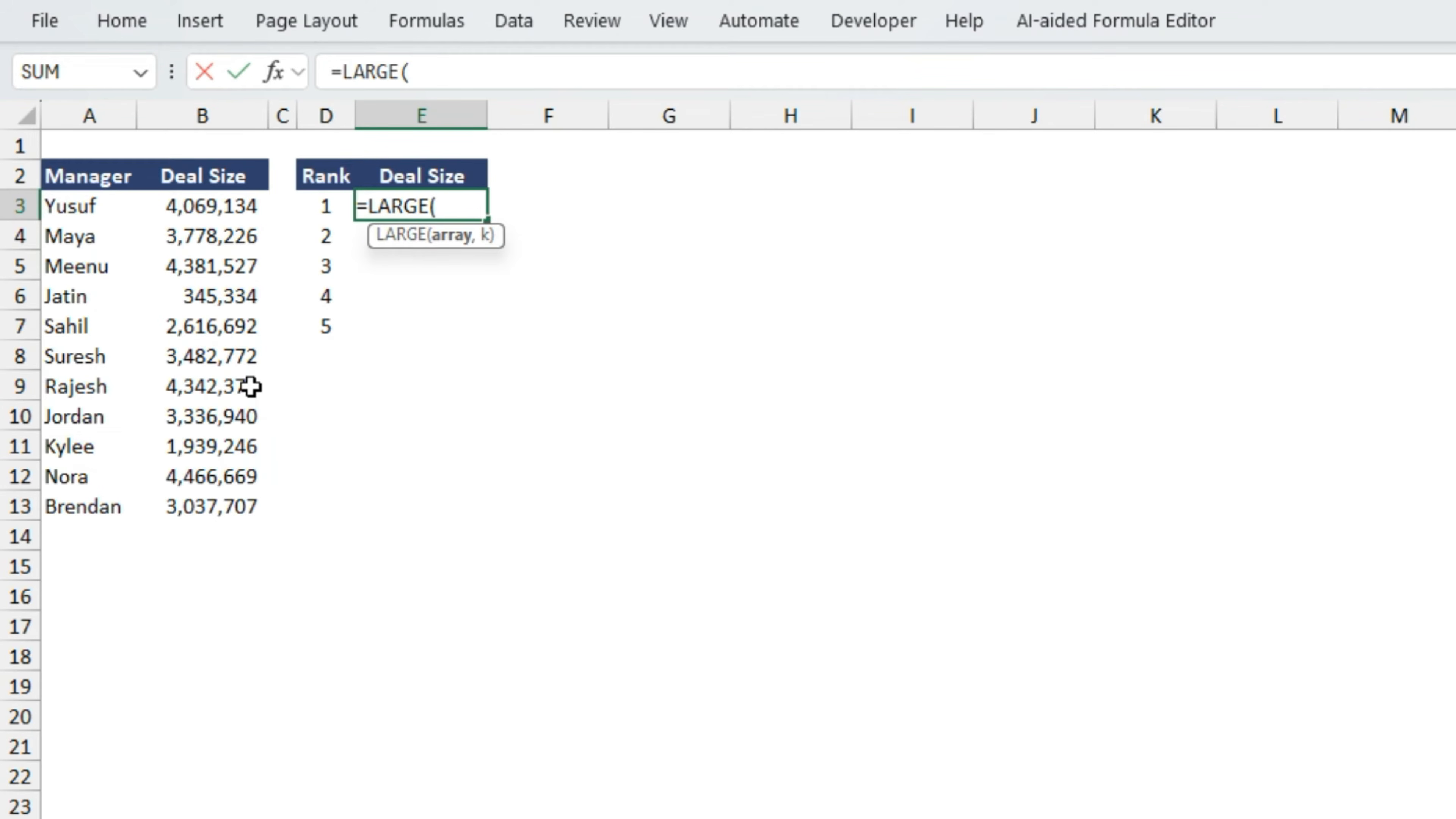
{"action": "key", "text": "Left"}
{"action": "key", "text": "Left"}
{"action": "key", "text": "Left"}
{"action": "key", "text": "Left"}
{"action": "key", "text": "shift+Right"}
{"action": "key", "text": "ctrl+shift+Down"}
{"action": "type", "text": ","}
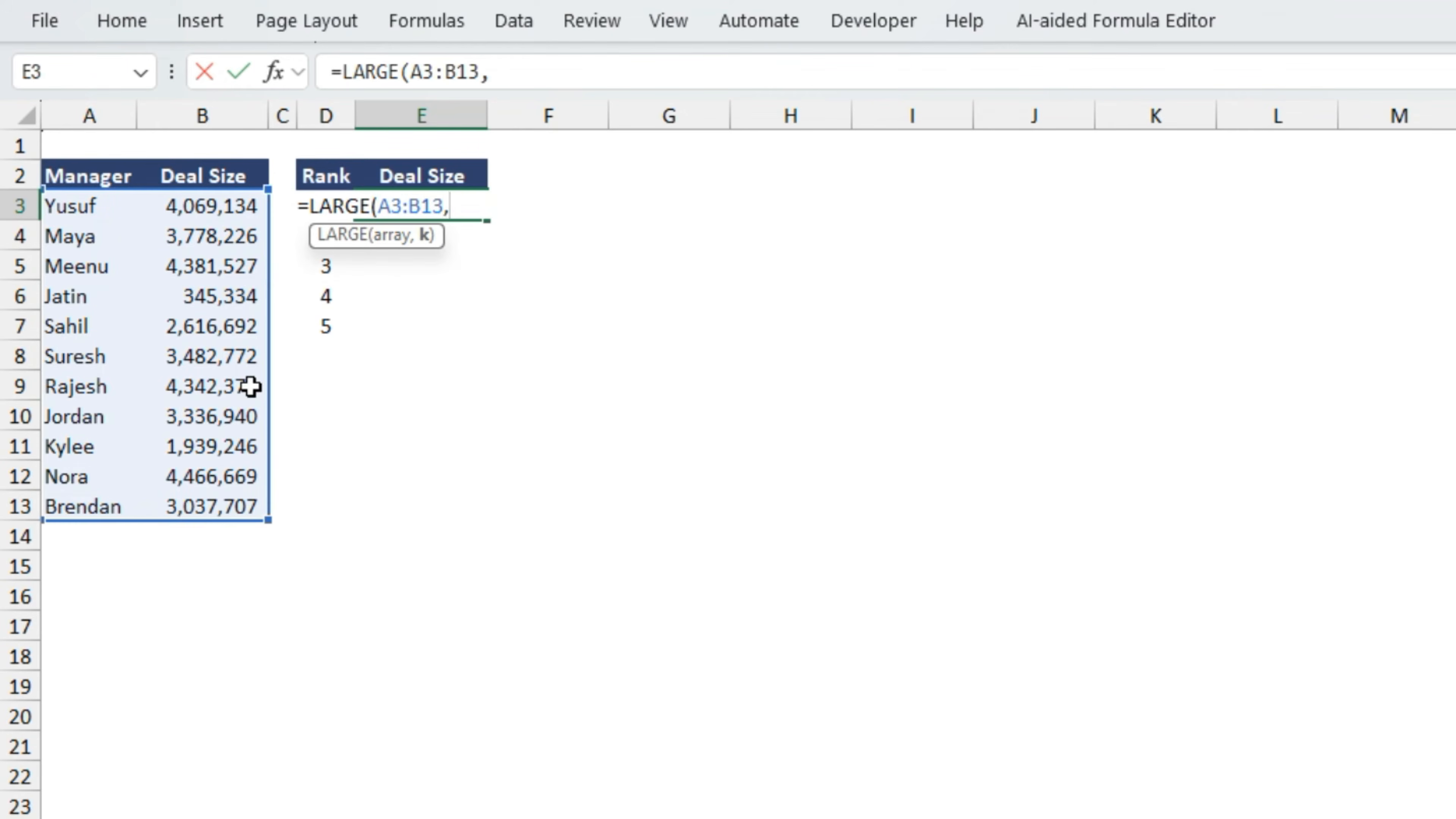
{"action": "key", "text": "Left"}
{"action": "key", "text": "ctrl+shift+Down"}
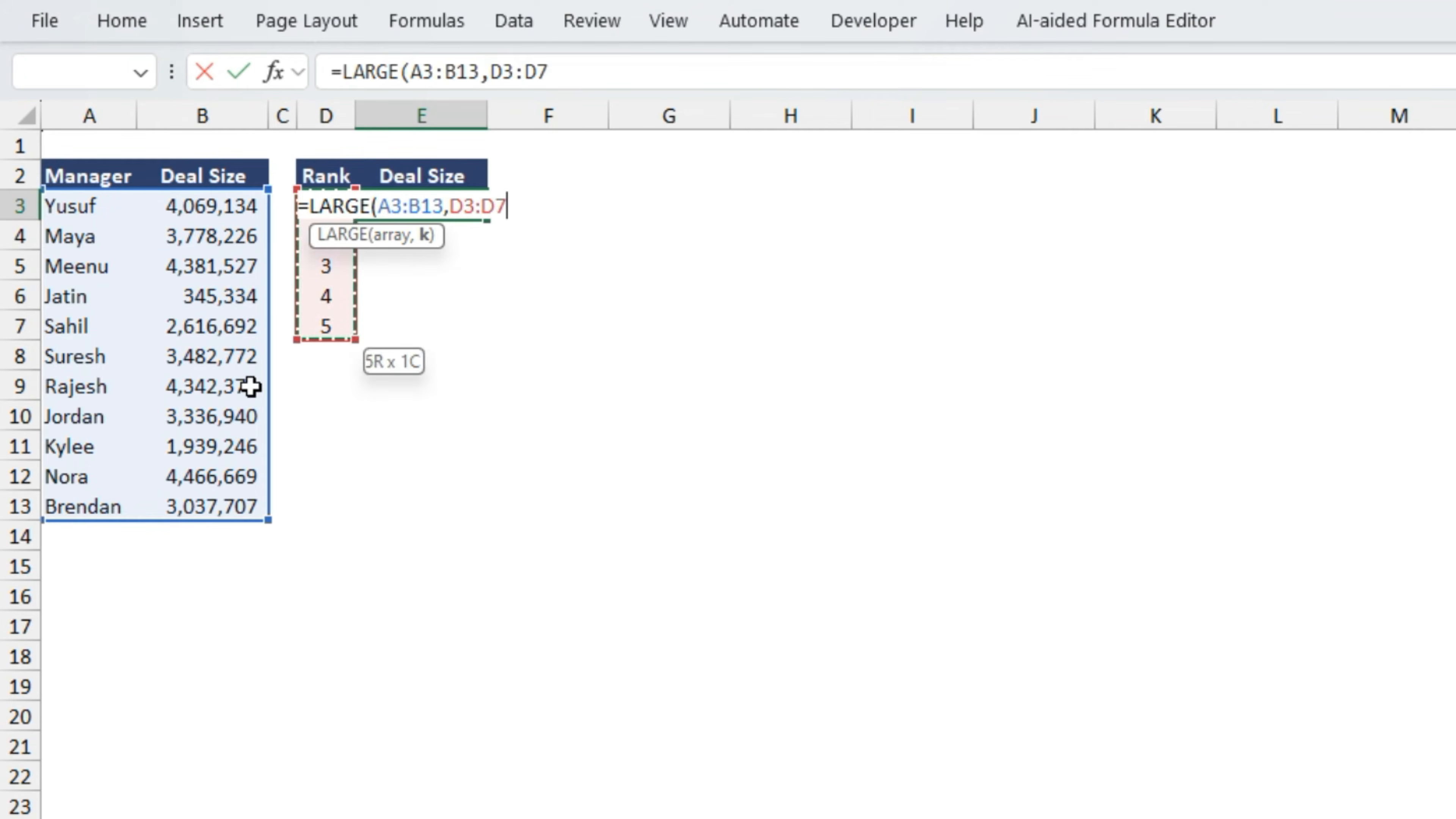
{"action": "type", "text": ")"}
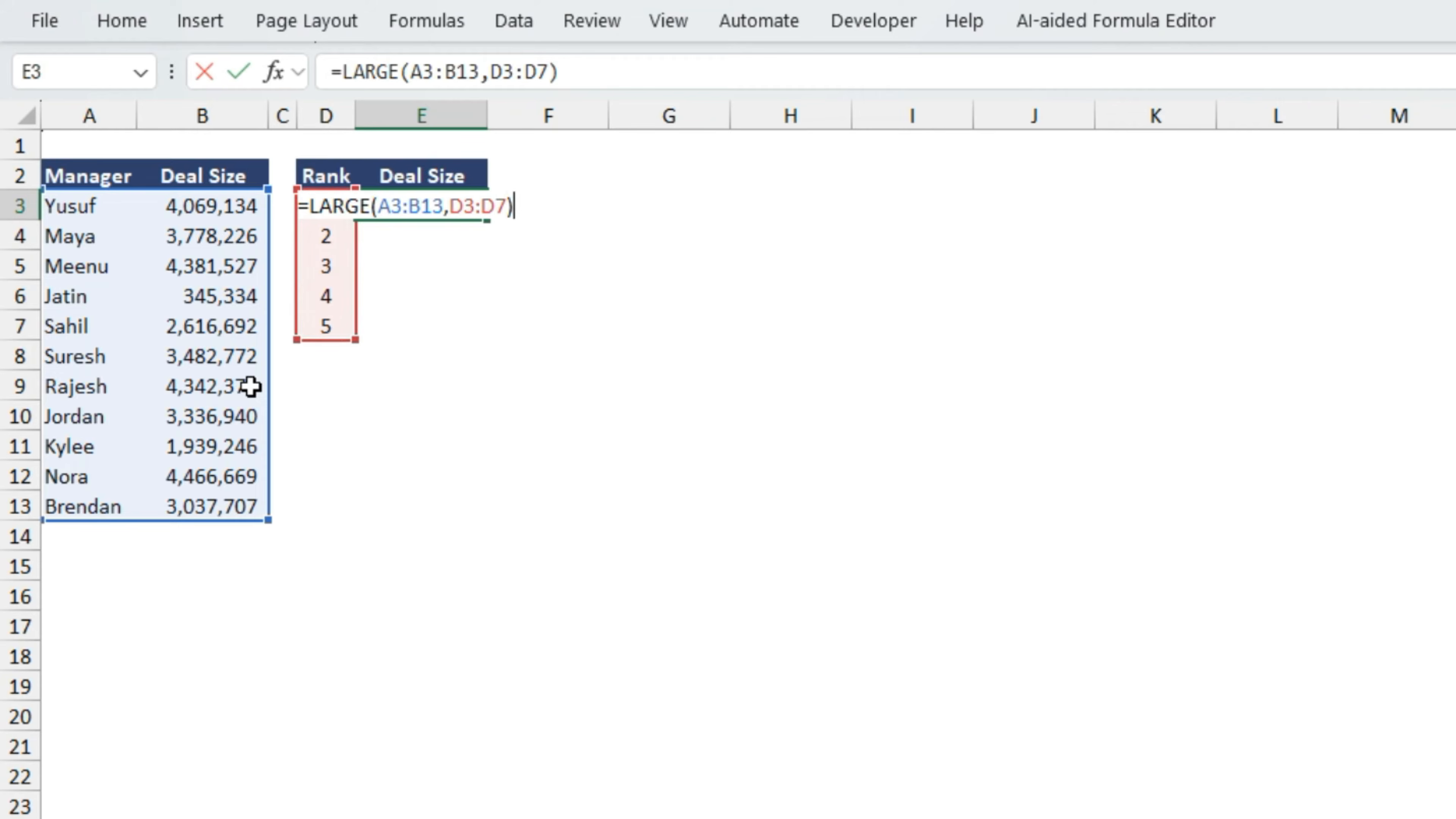
{"action": "key", "text": "Return"}
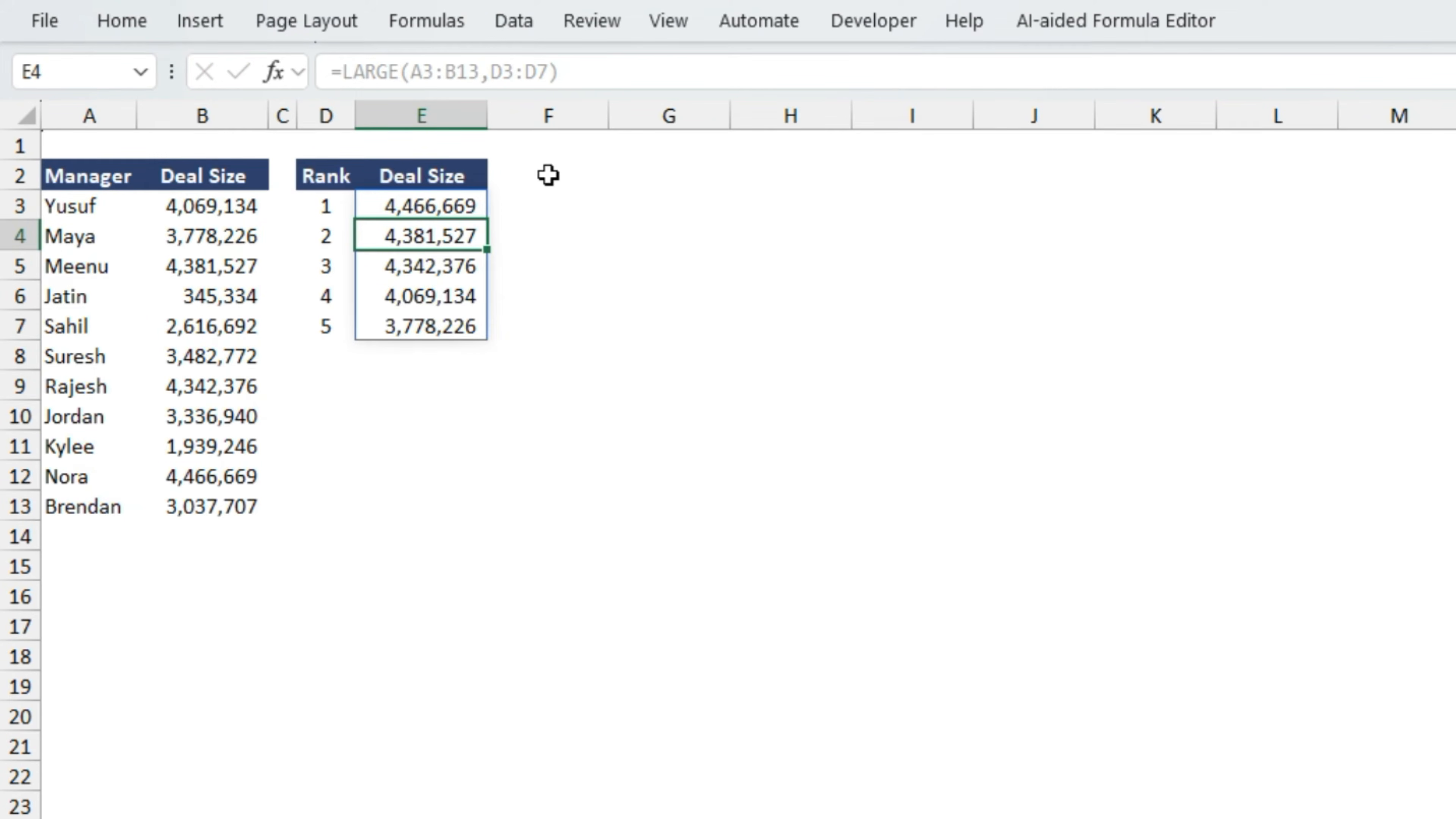
- Replace LARGE with SMALL in the E3 formula, keeping the ranges A3:B13 and D3:D7, to return the smallest deal sizes
{"action": "key", "text": "Down"}
{"action": "key", "text": "Up"}
{"action": "key", "text": "Up"}
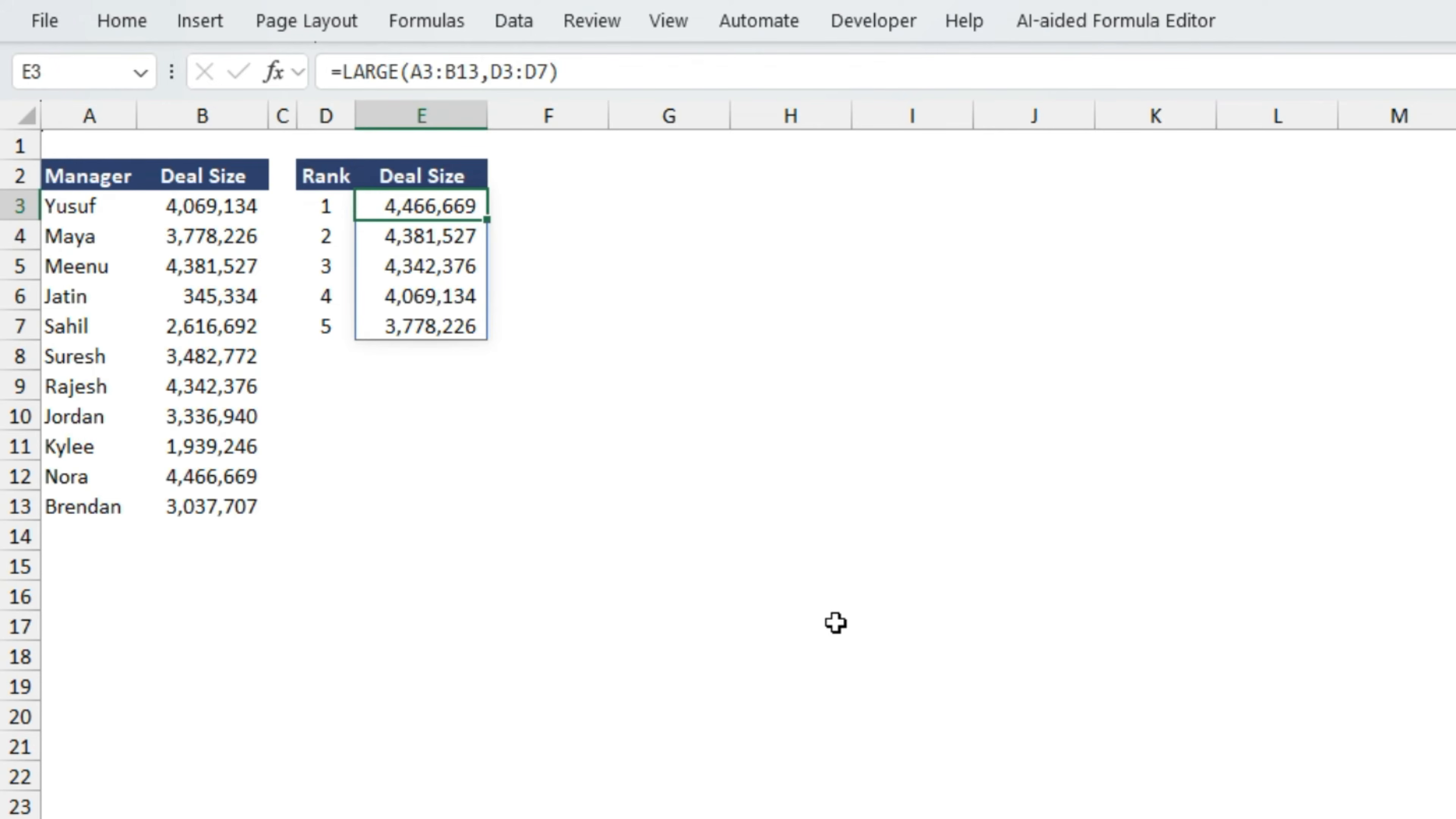
{"action": "key", "text": "F2"}
{"action": "left_click", "coordinate": [370, 205]}
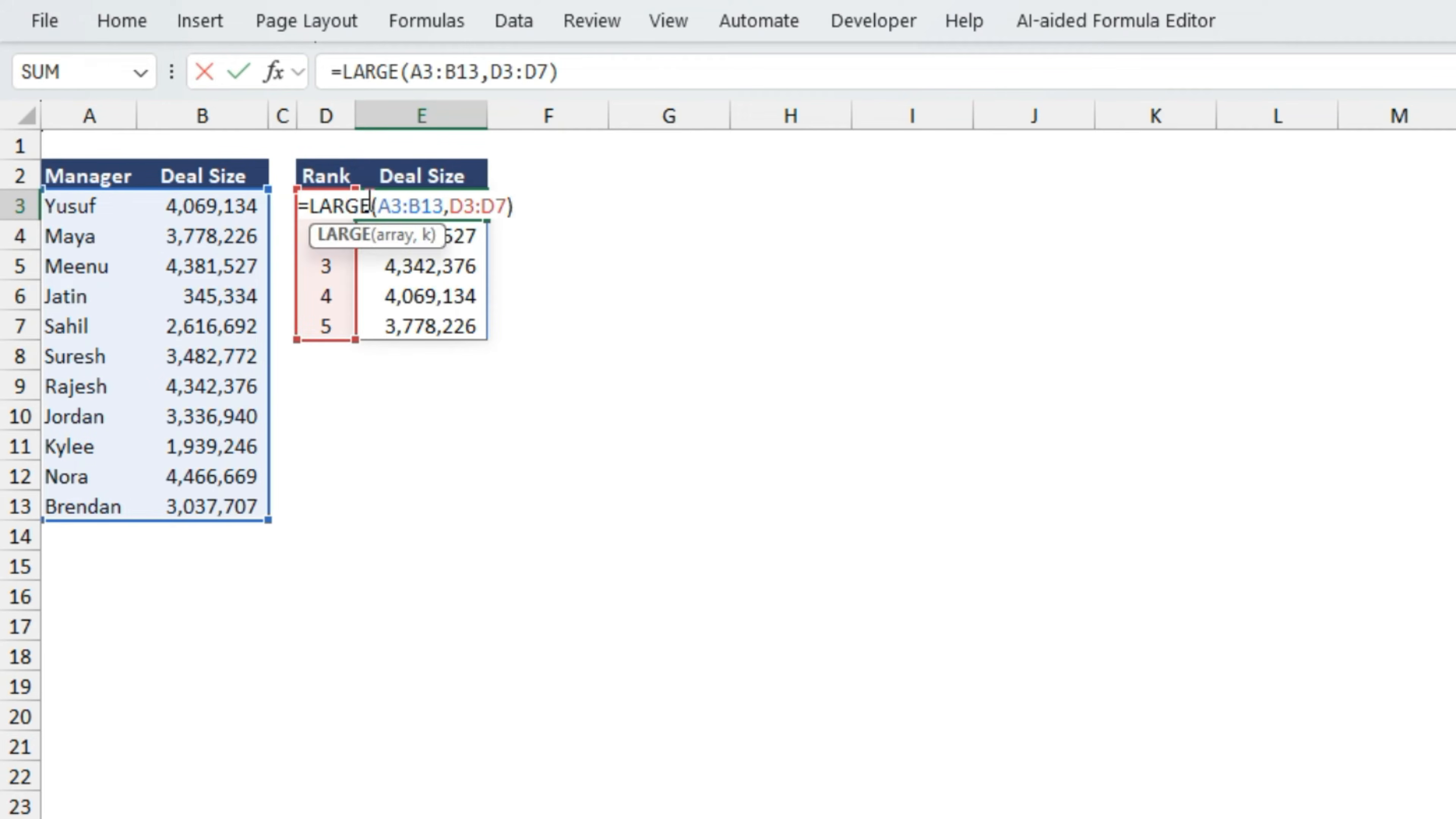
{"action": "key", "text": "BackSpace"}
{"action": "key", "text": "BackSpace"}
{"action": "key", "text": "BackSpace"}
{"action": "key", "text": "BackSpace"}
{"action": "key", "text": "BackSpace"}
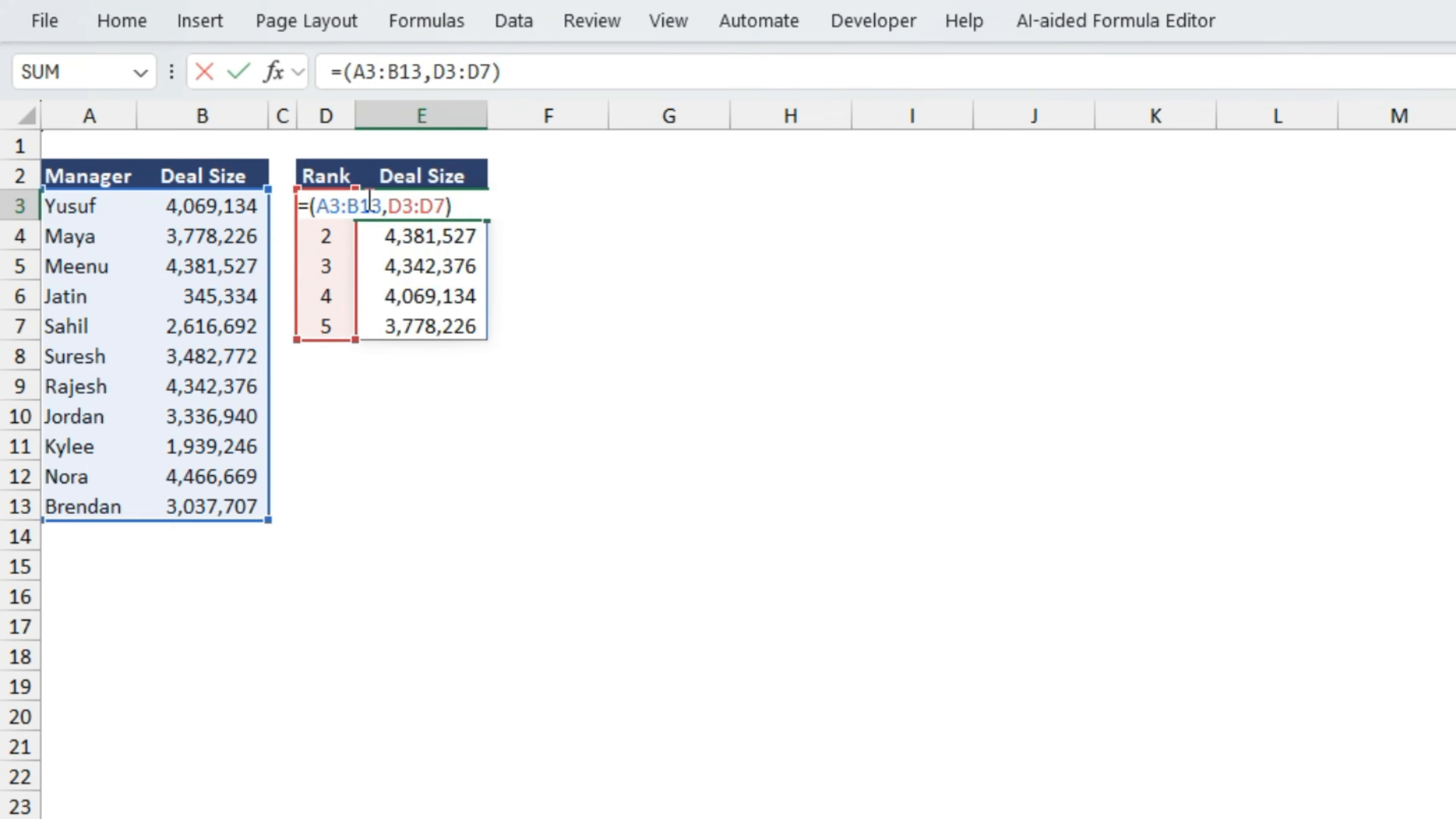
{"action": "type", "text": "SMALL"}
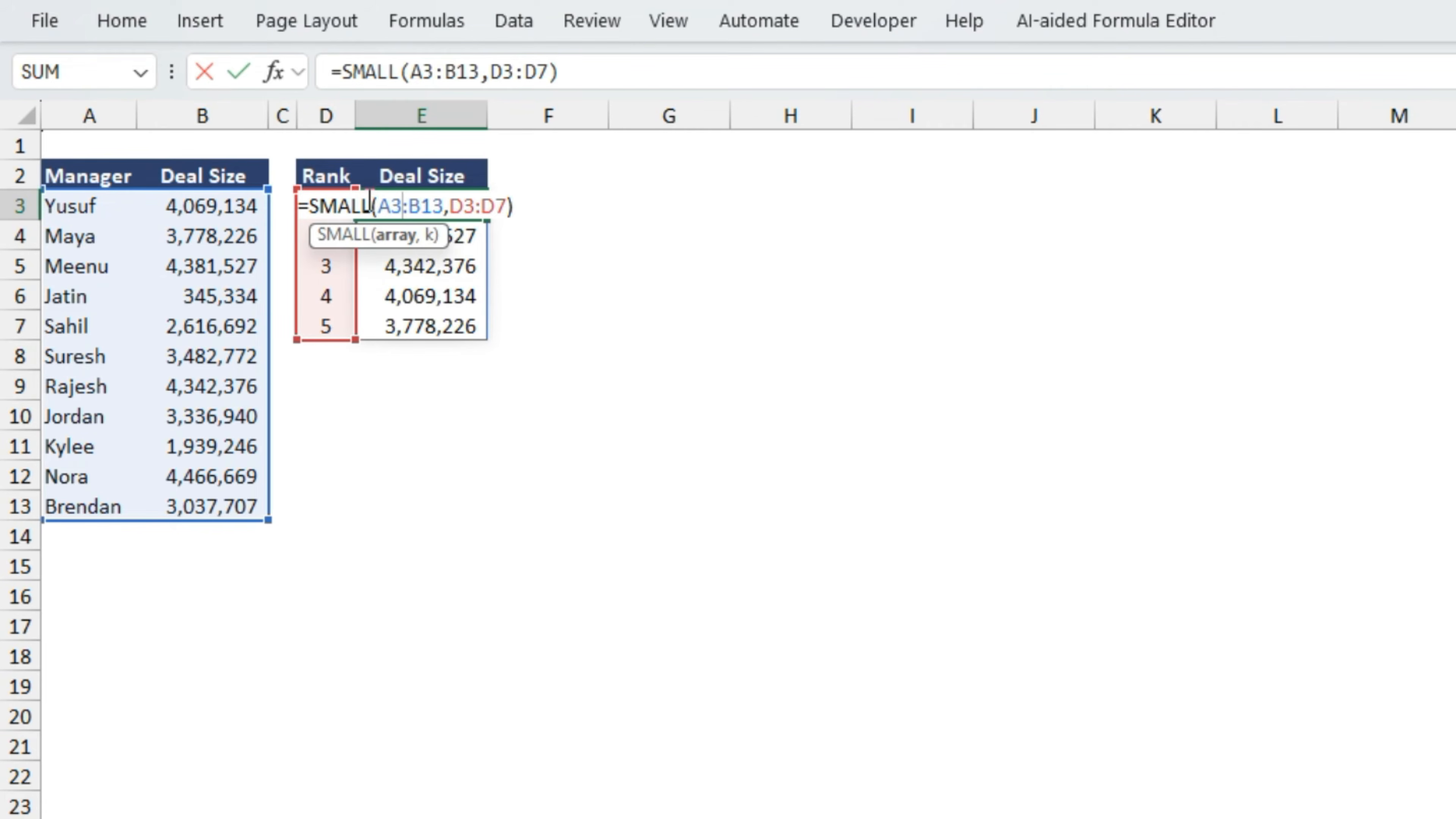
{"action": "key", "text": "Return"}
{"action": "left_click", "coordinate": [367, 199]}
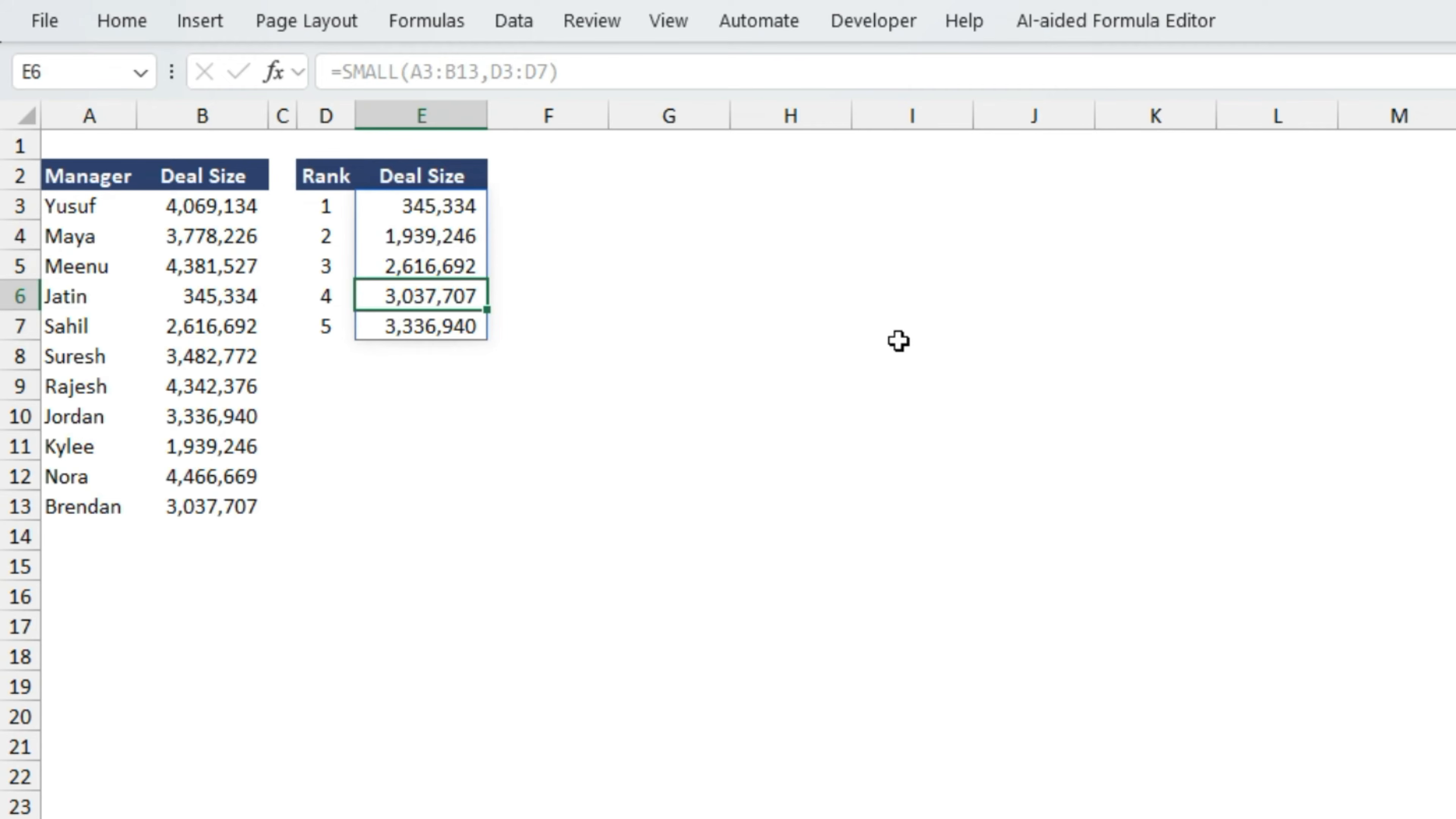
- Replace two of the managers' deal sizes in column B with 234 and 43 to test the SMALL ranking
{"action": "key", "text": "Left"}
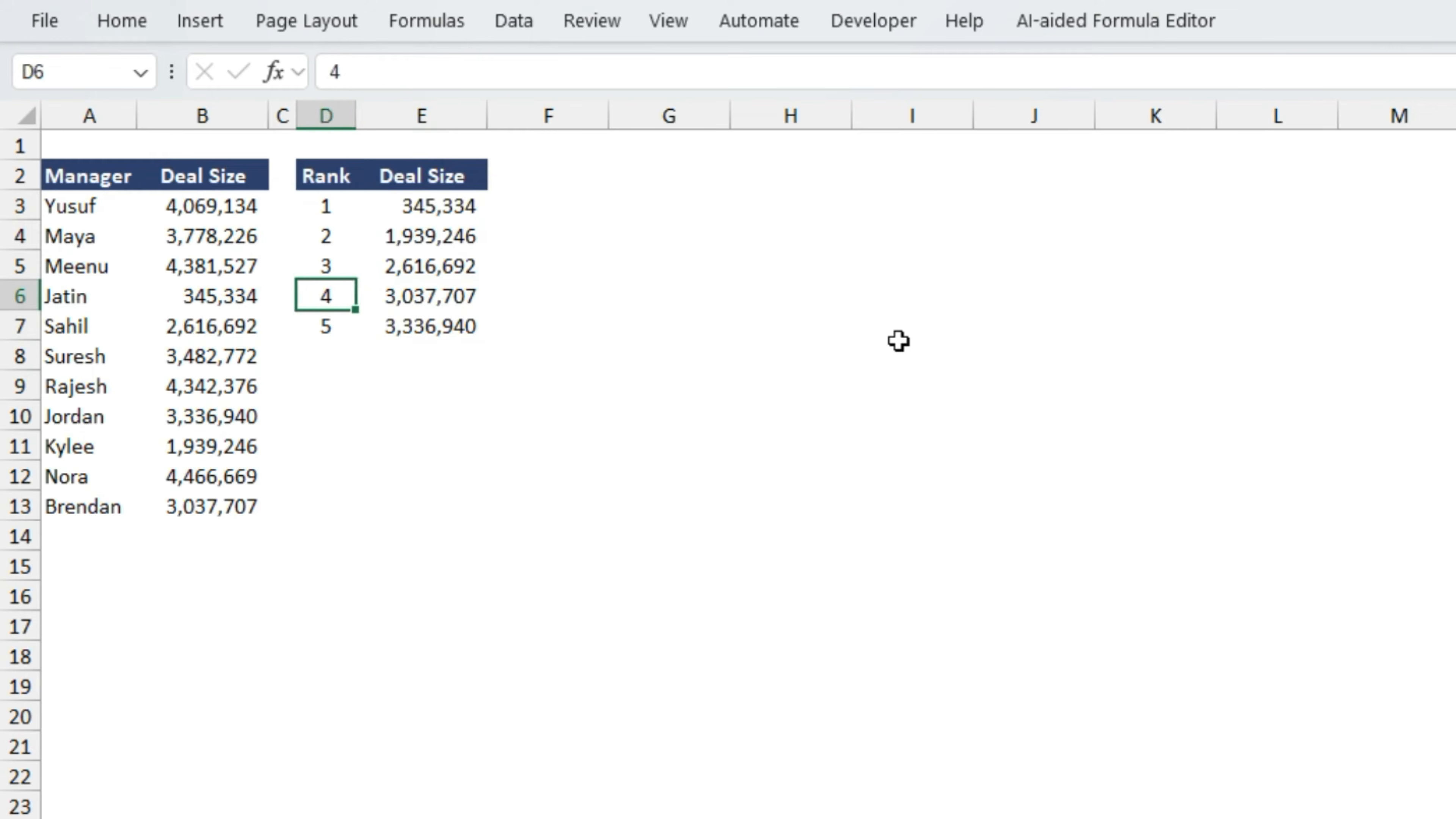
{"action": "key", "text": "Up"}
{"action": "key", "text": "Left"}
{"action": "key", "text": "Left"}
{"action": "type", "text": "234"}
{"action": "key", "text": "Return"}
{"action": "key", "text": "Up"}
{"action": "key", "text": "Down"}
{"action": "key", "text": "Down"}
{"action": "key", "text": "Down"}
{"action": "type", "text": "43"}
{"action": "key", "text": "Return"}
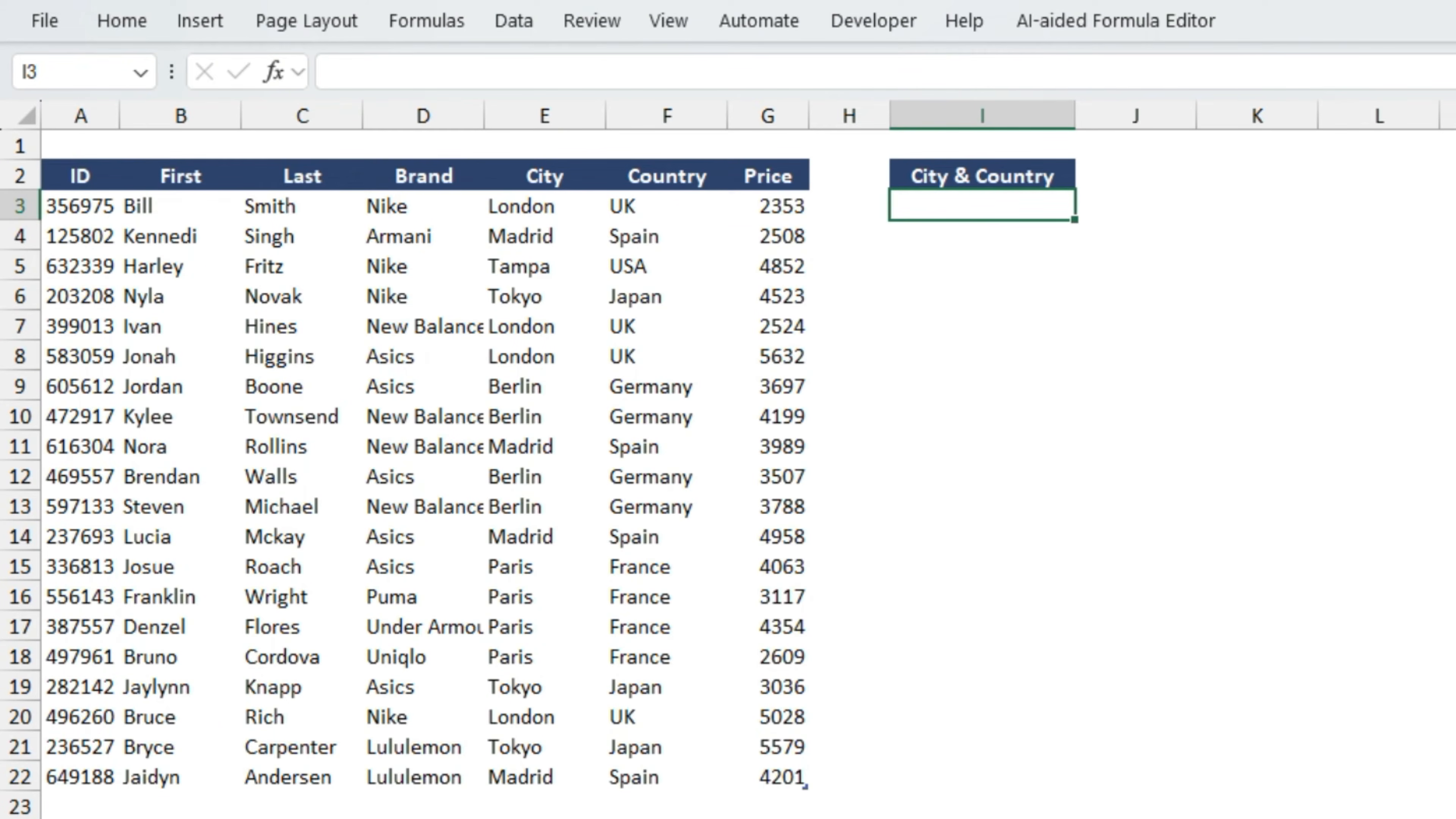
{"action": "type", "text": "=conc"}
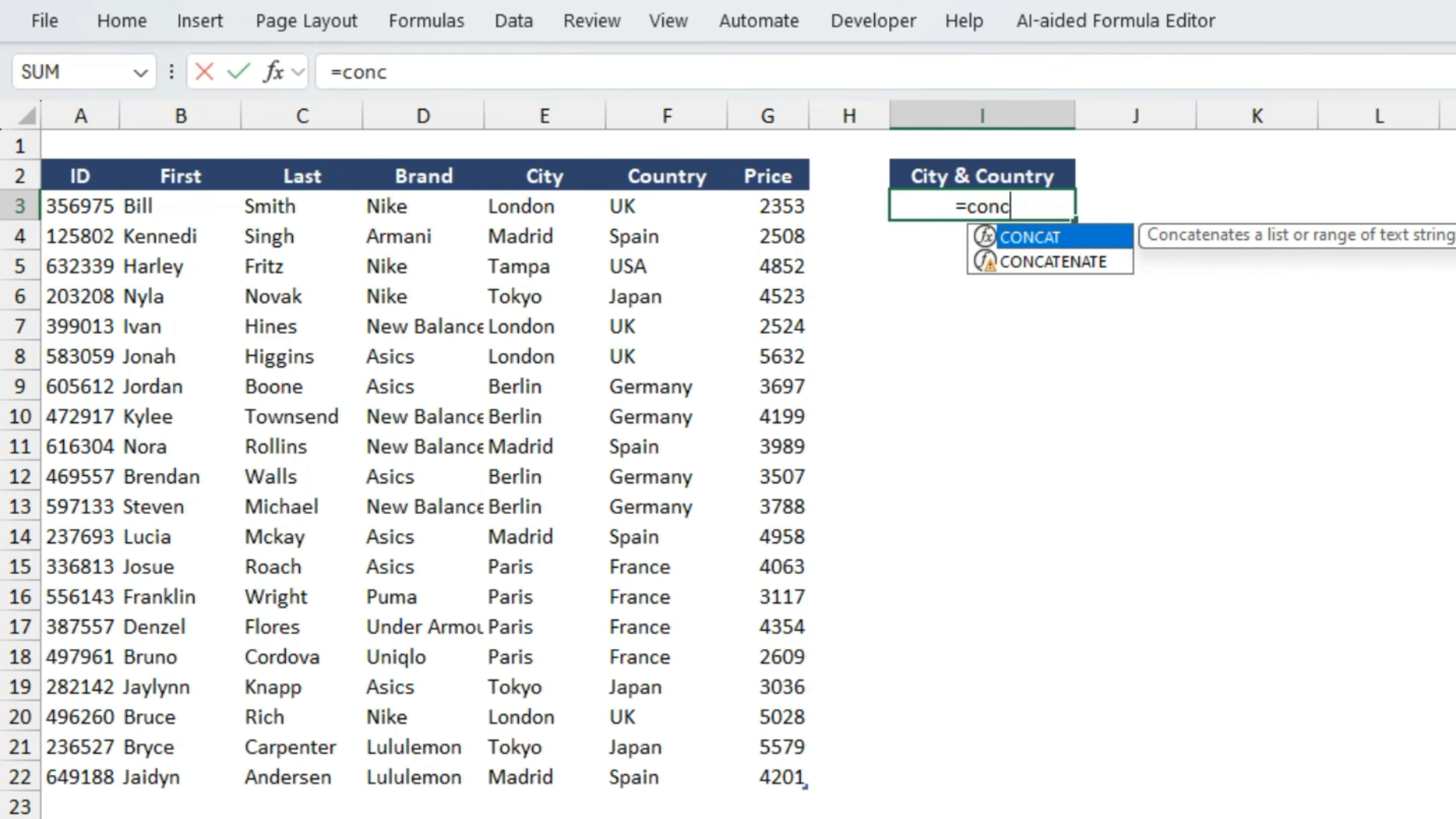
{"action": "key", "text": "Down"}
{"action": "key", "text": "Tab"}
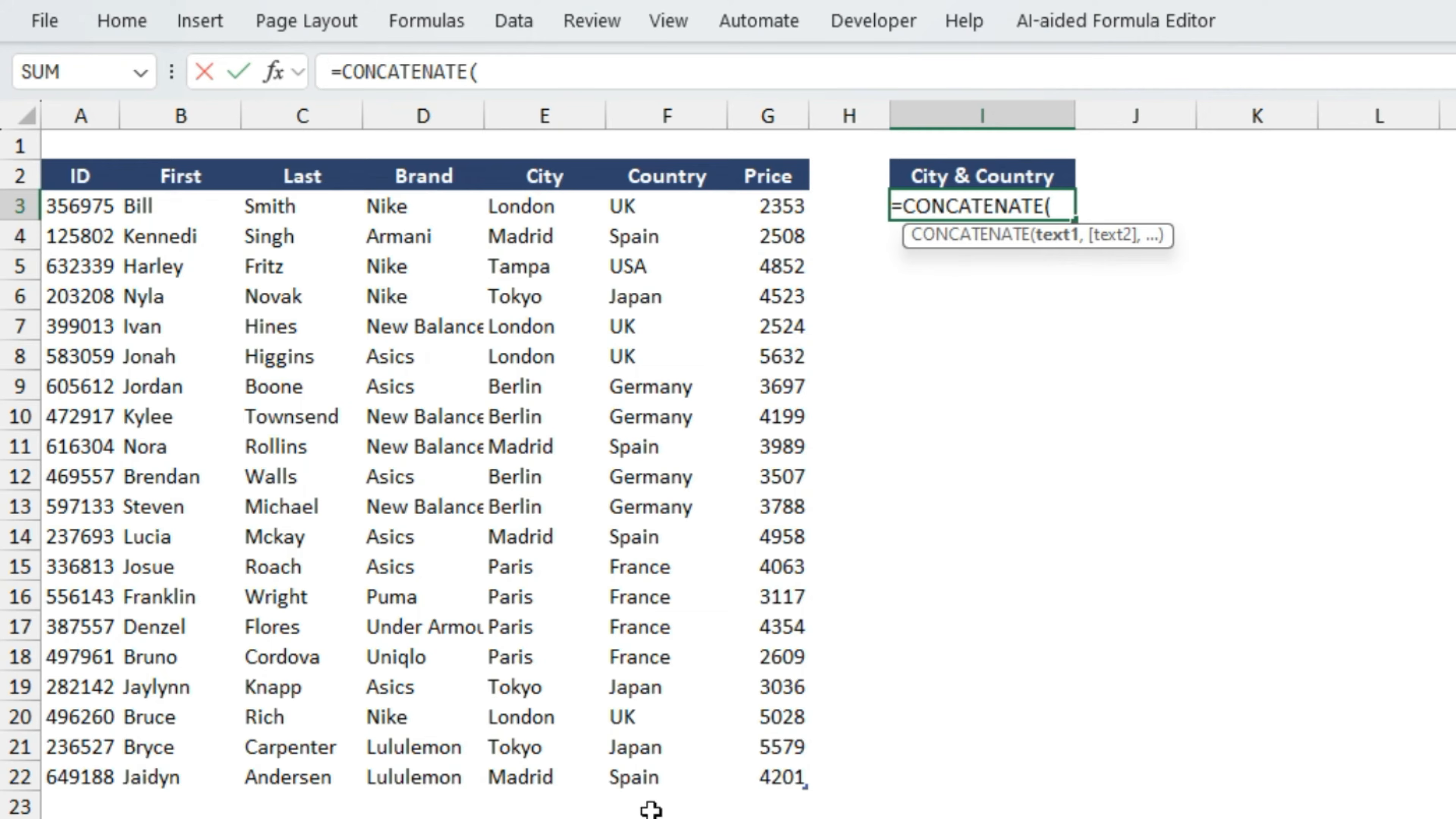
{"action": "left_click", "coordinate": [544, 206]}
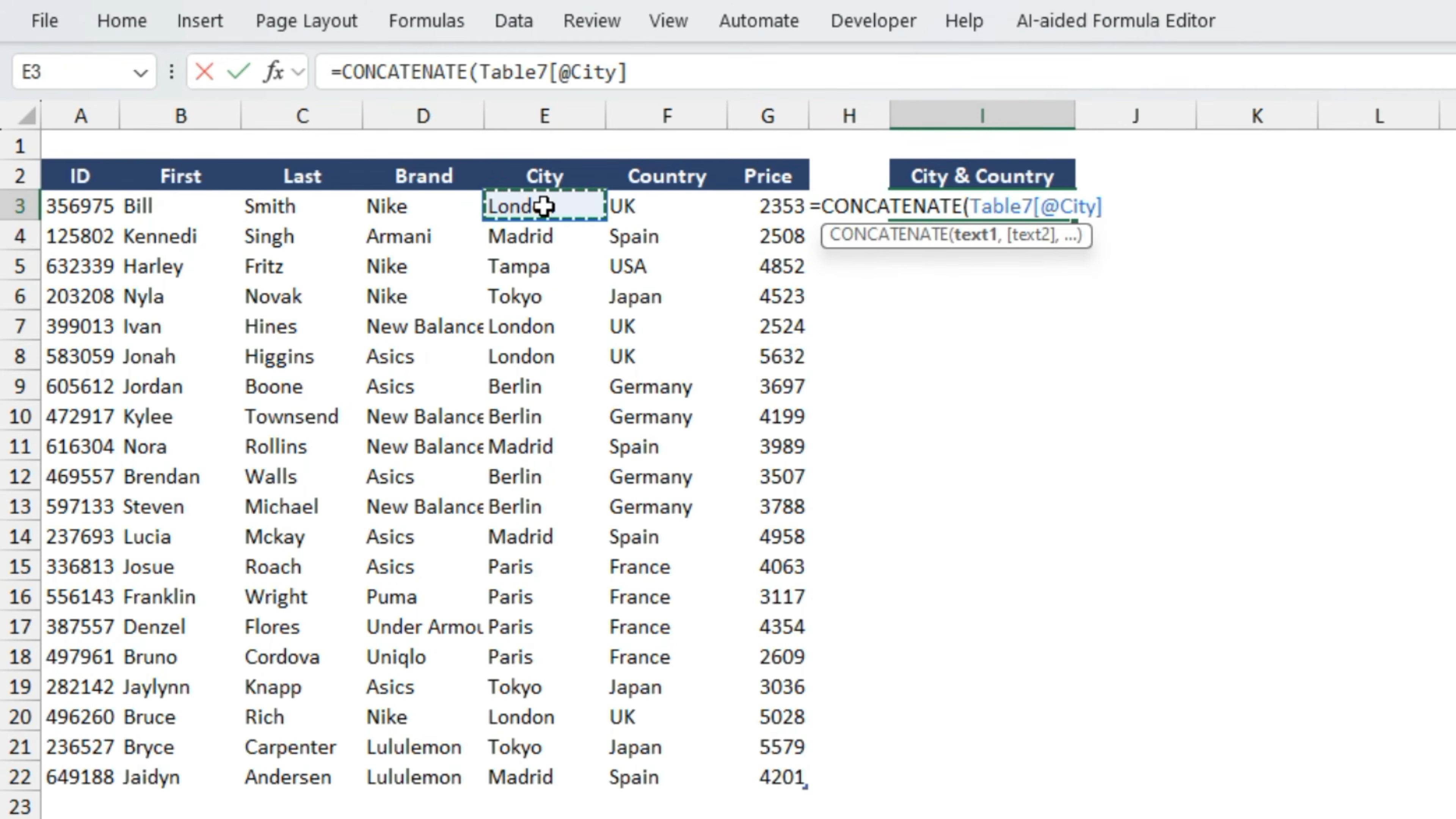
{"action": "type", "text": ","}
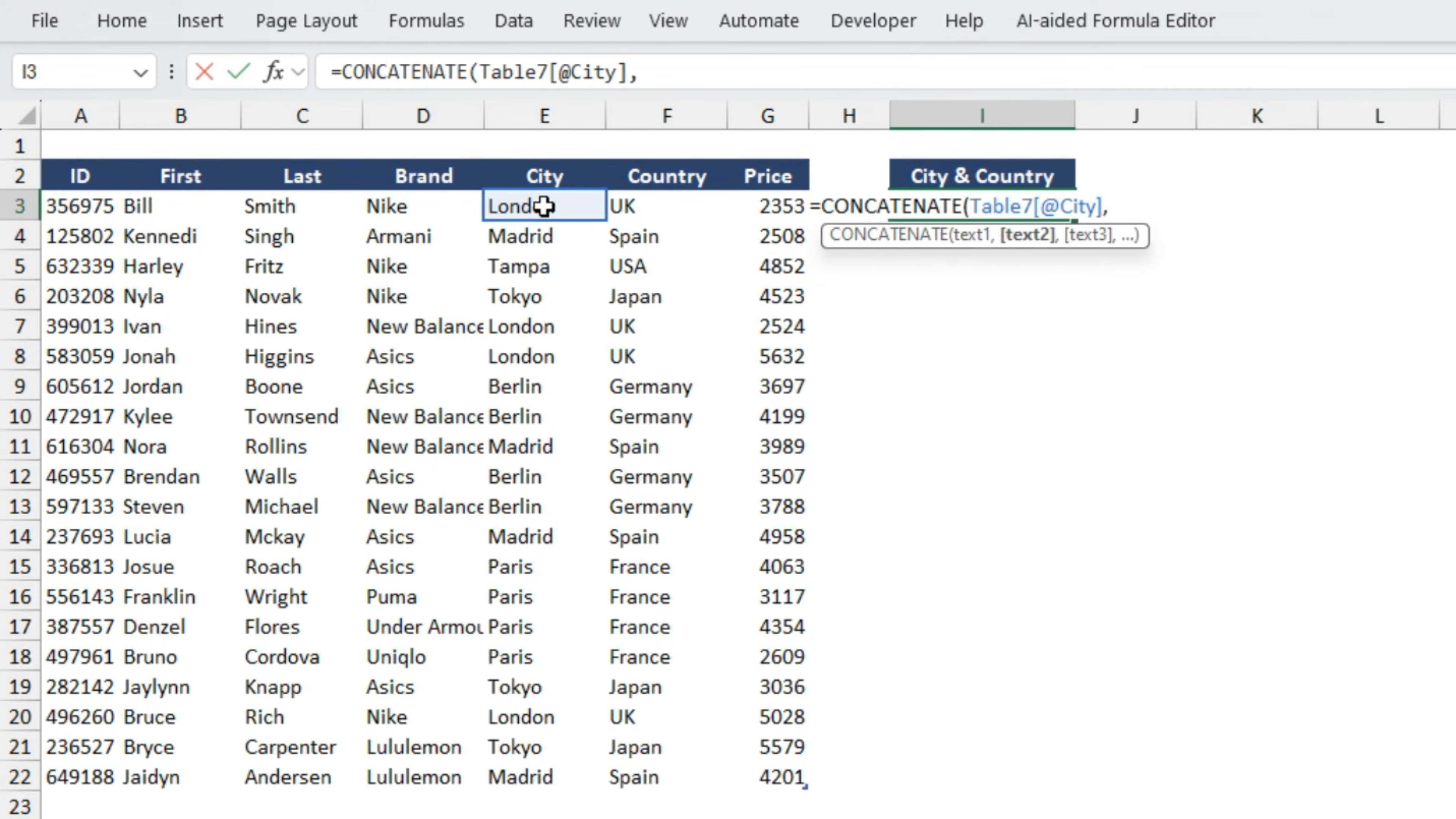
{"action": "left_click", "coordinate": [675, 209]}
{"action": "type", "text": ")"}
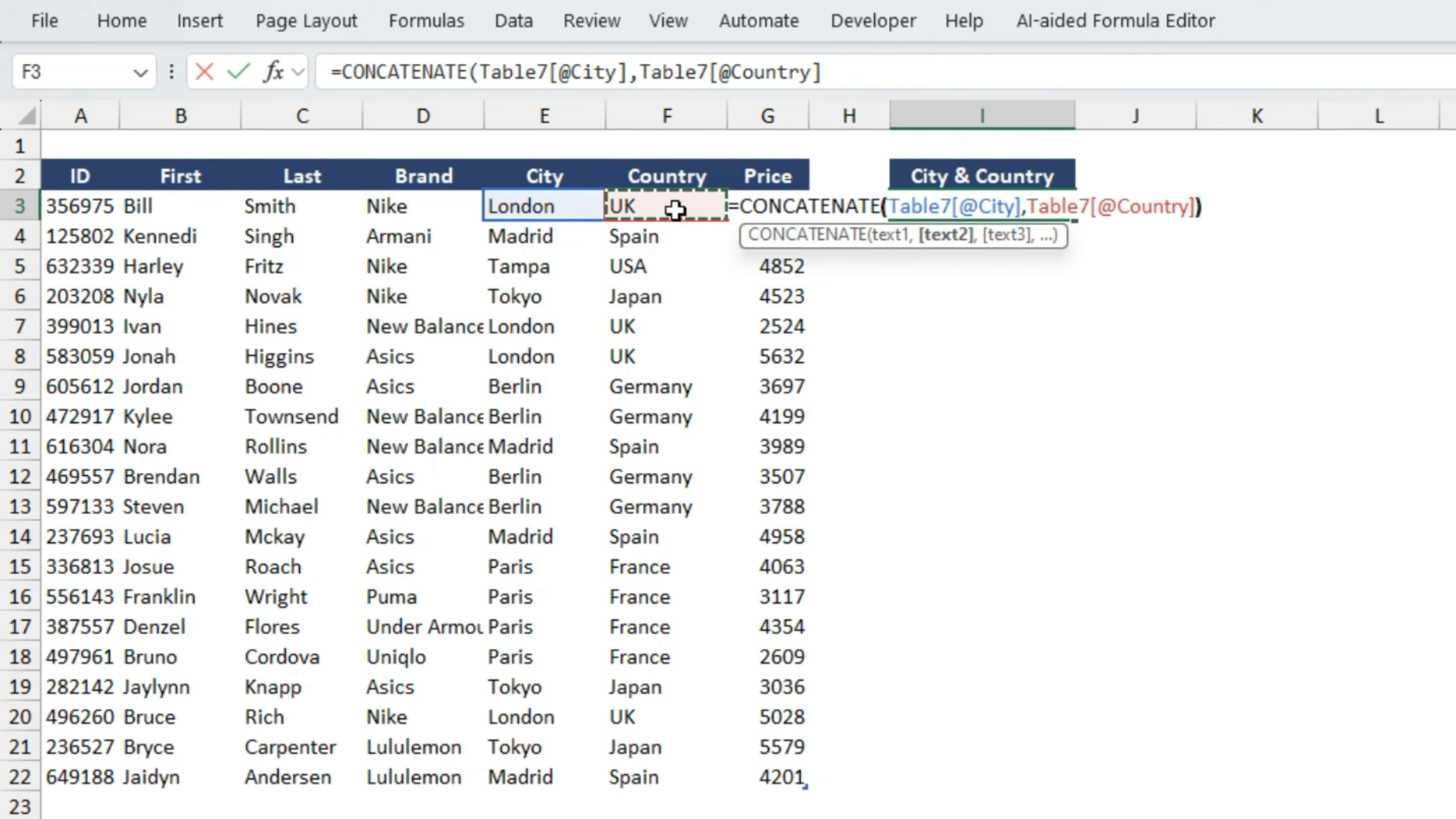
{"action": "key", "text": "Return"}
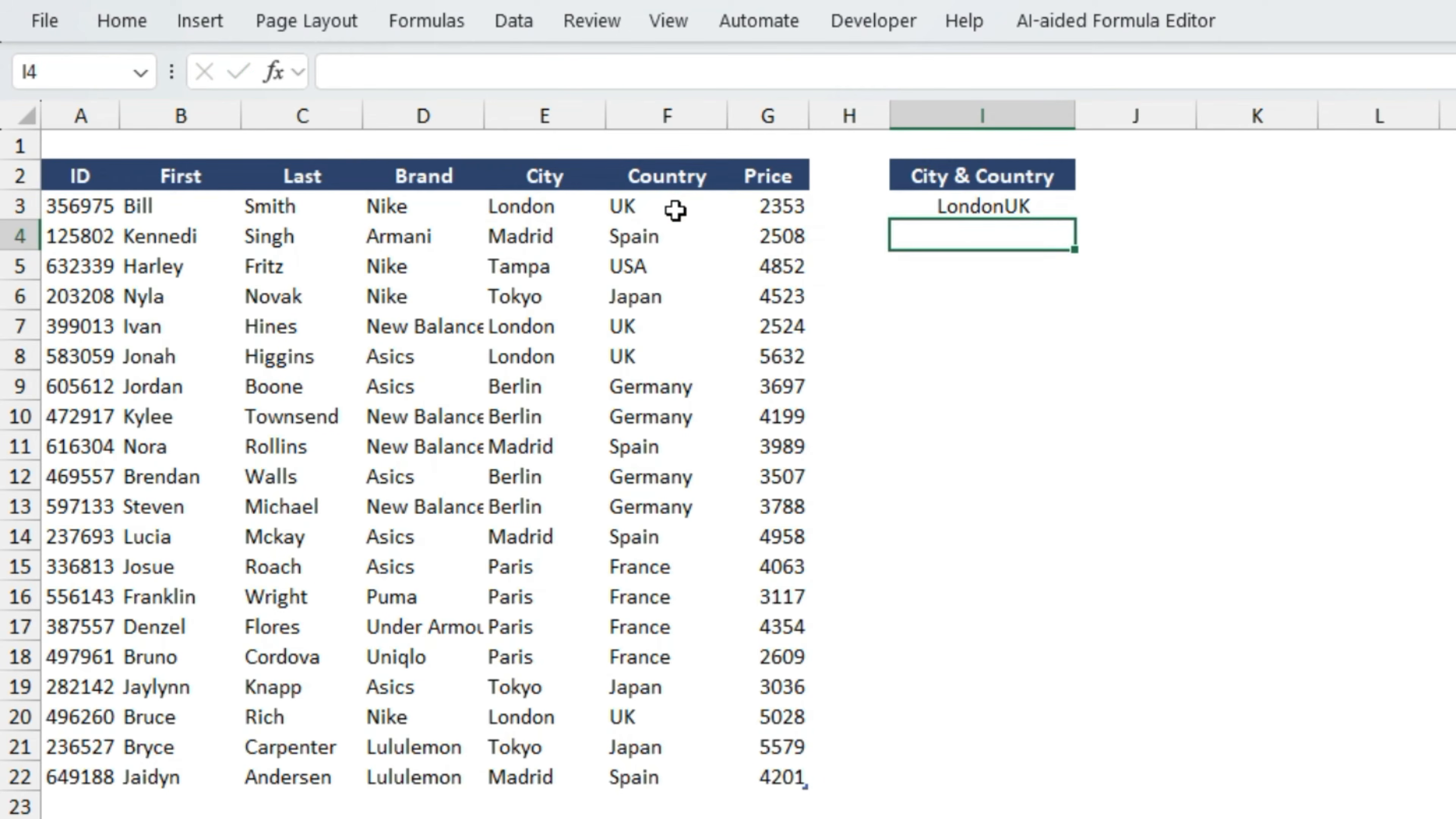
{"action": "key", "text": "Up"}
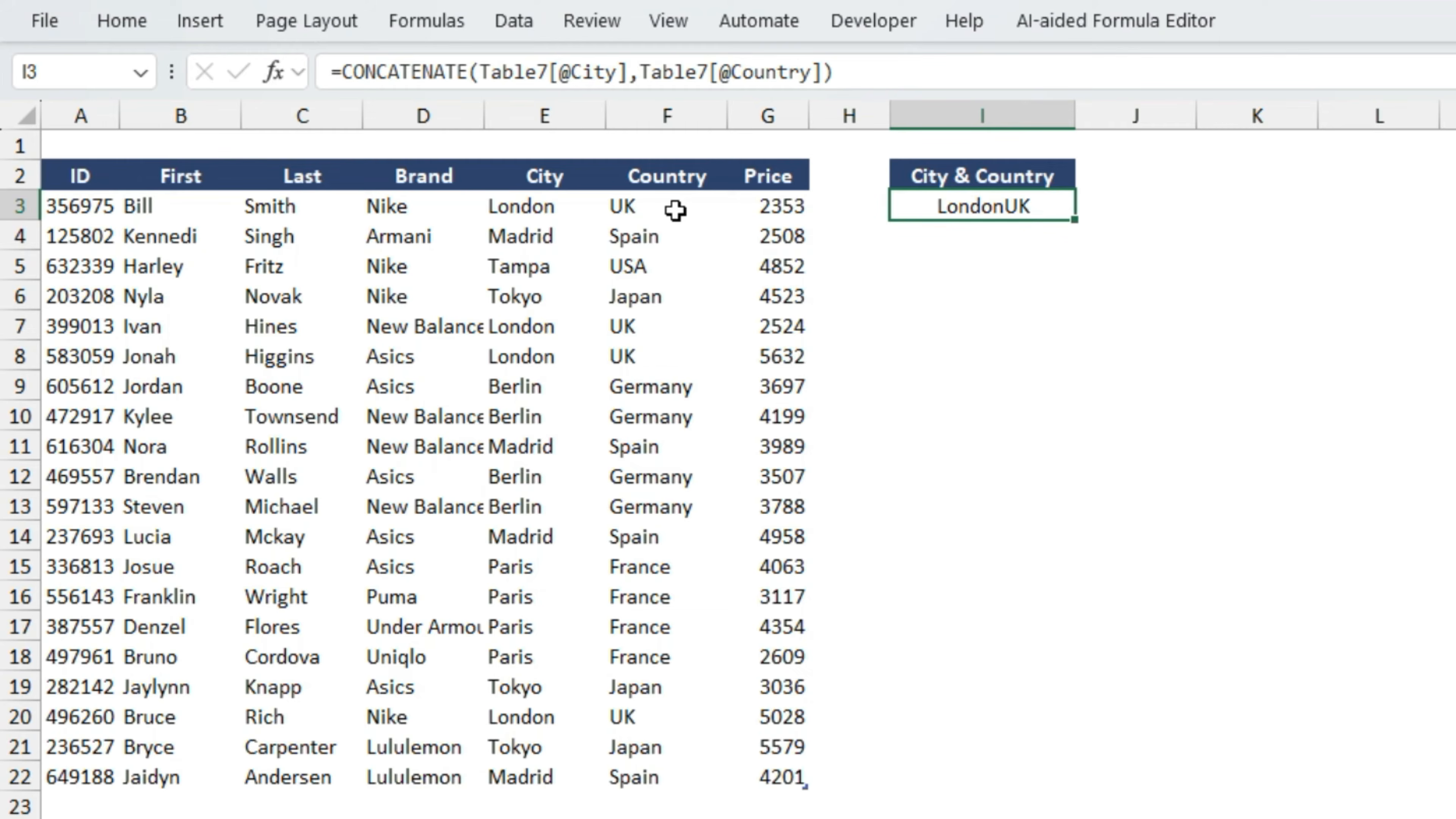
{"action": "type", "text": "="}
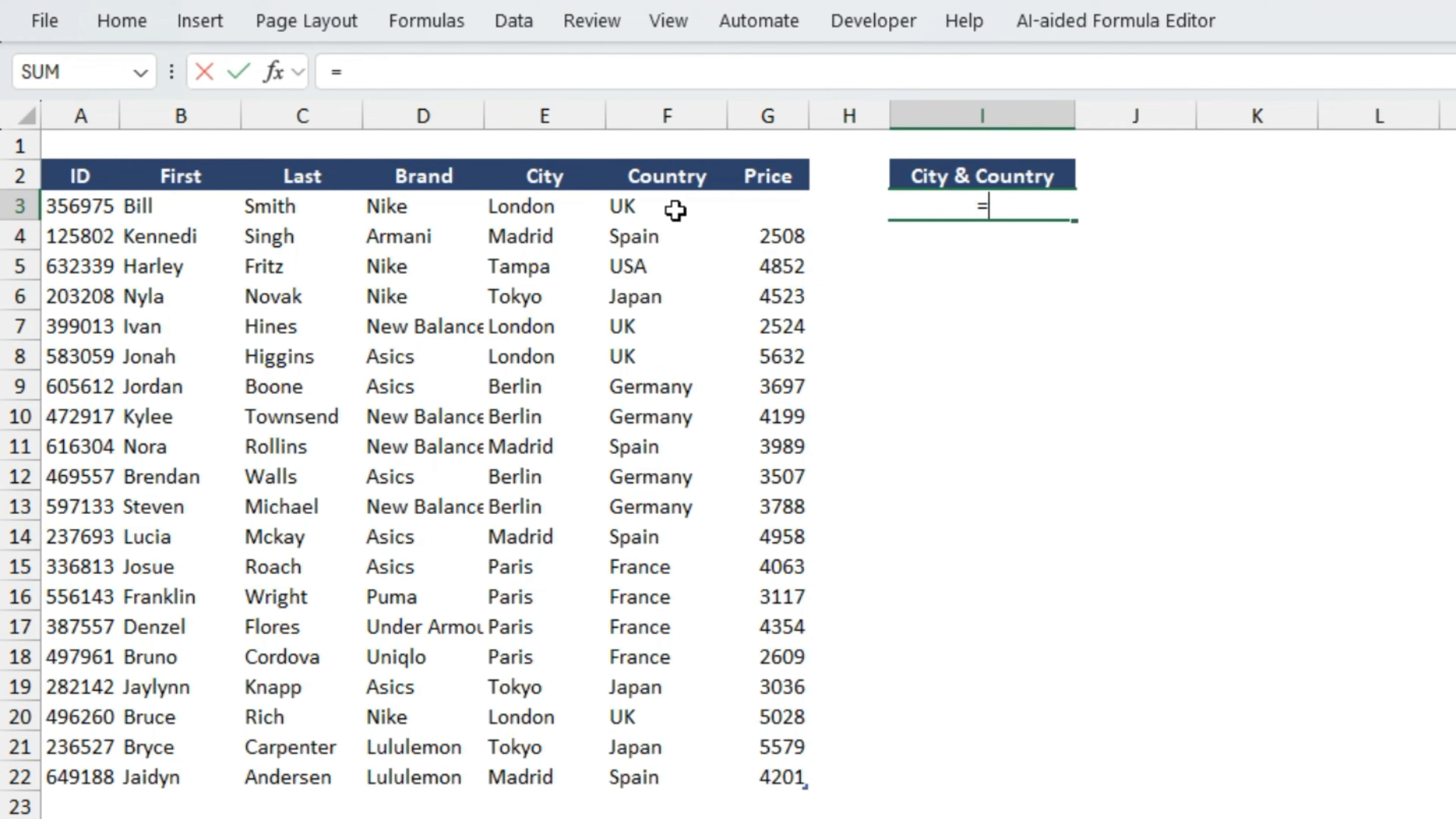
{"action": "key", "text": "Left"}
{"action": "key", "text": "Left"}
{"action": "key", "text": "Left"}
{"action": "key", "text": "Left"}
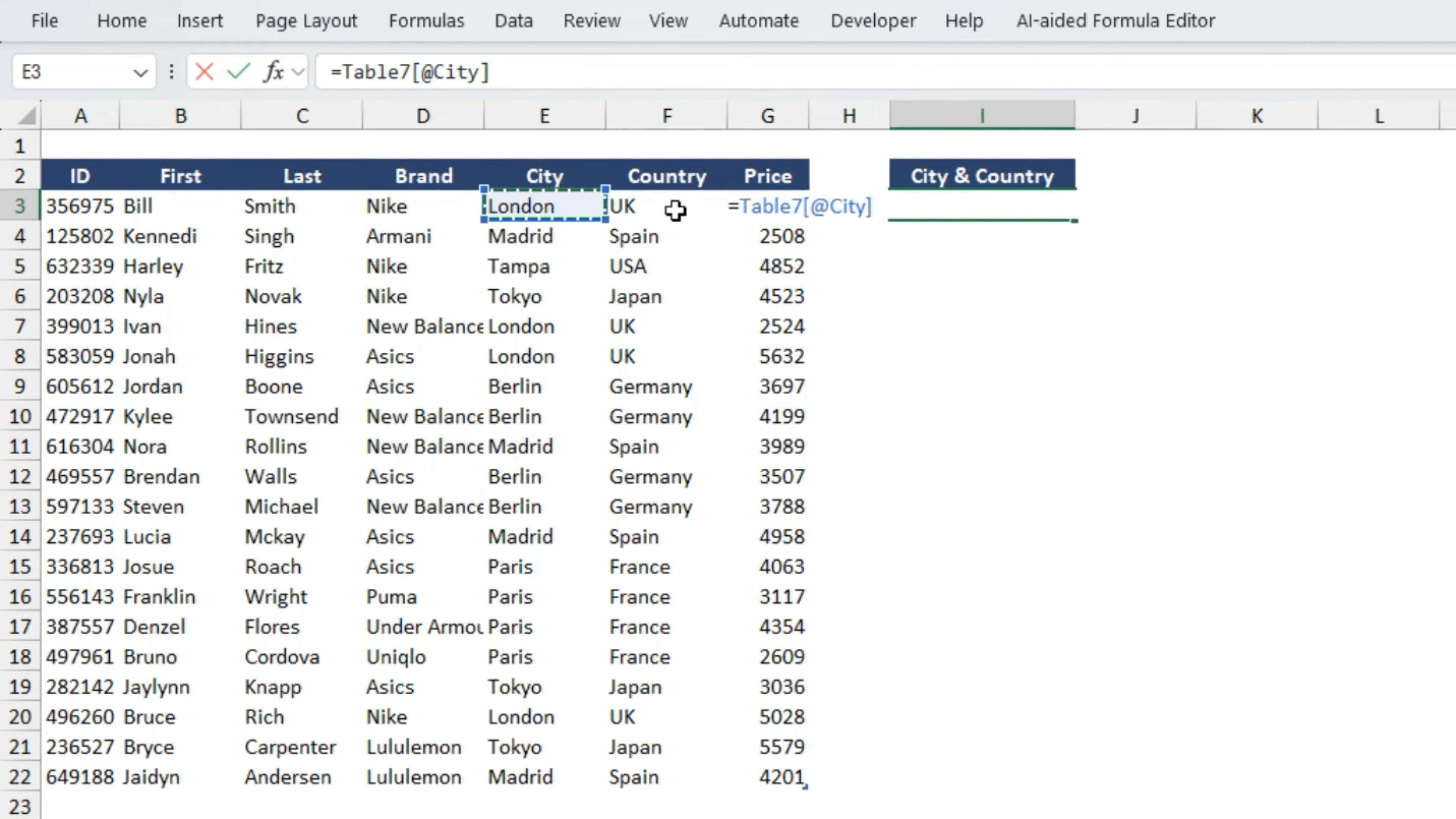
{"action": "type", "text": "&"}
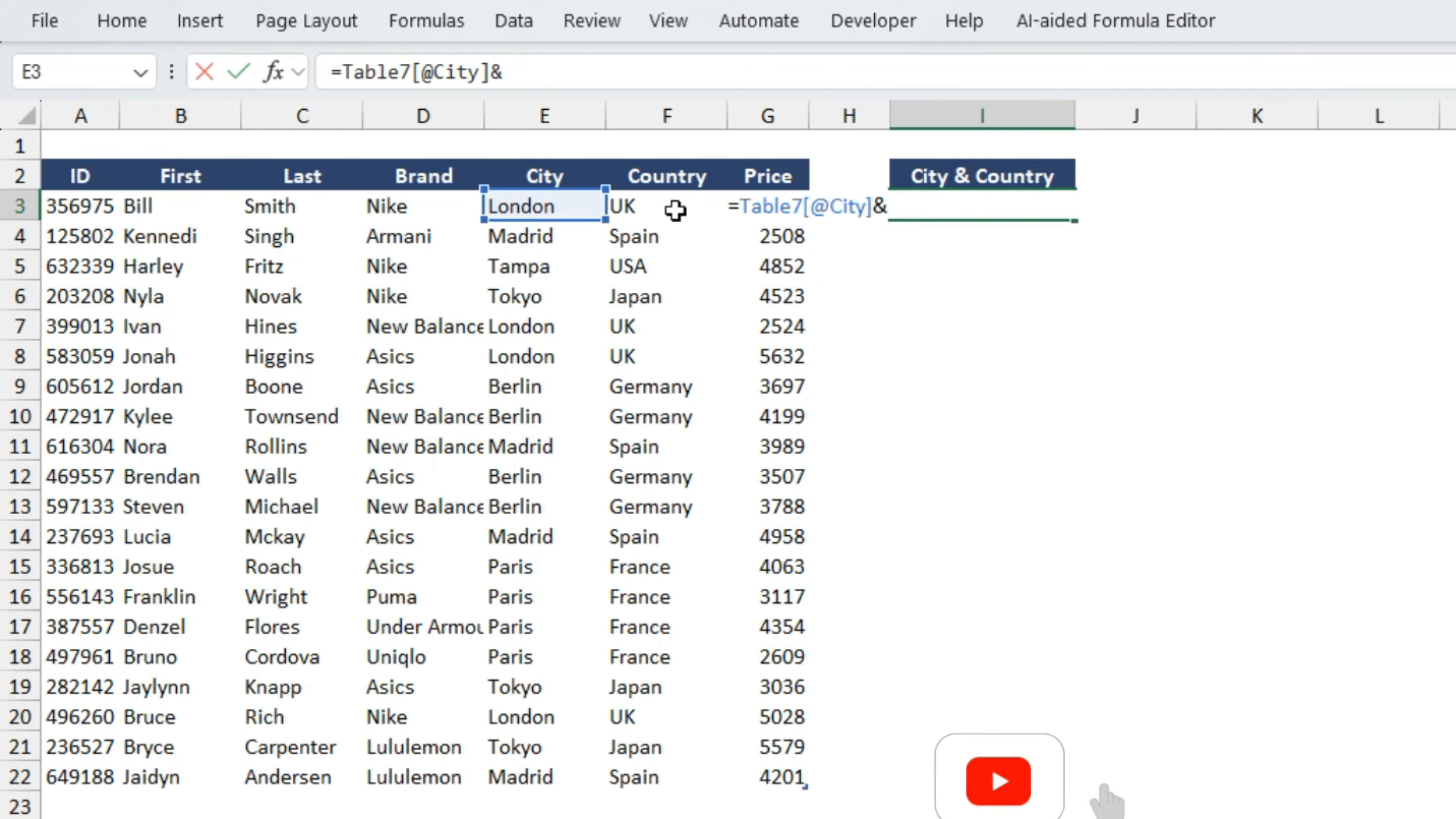
{"action": "type", "text": "\""}
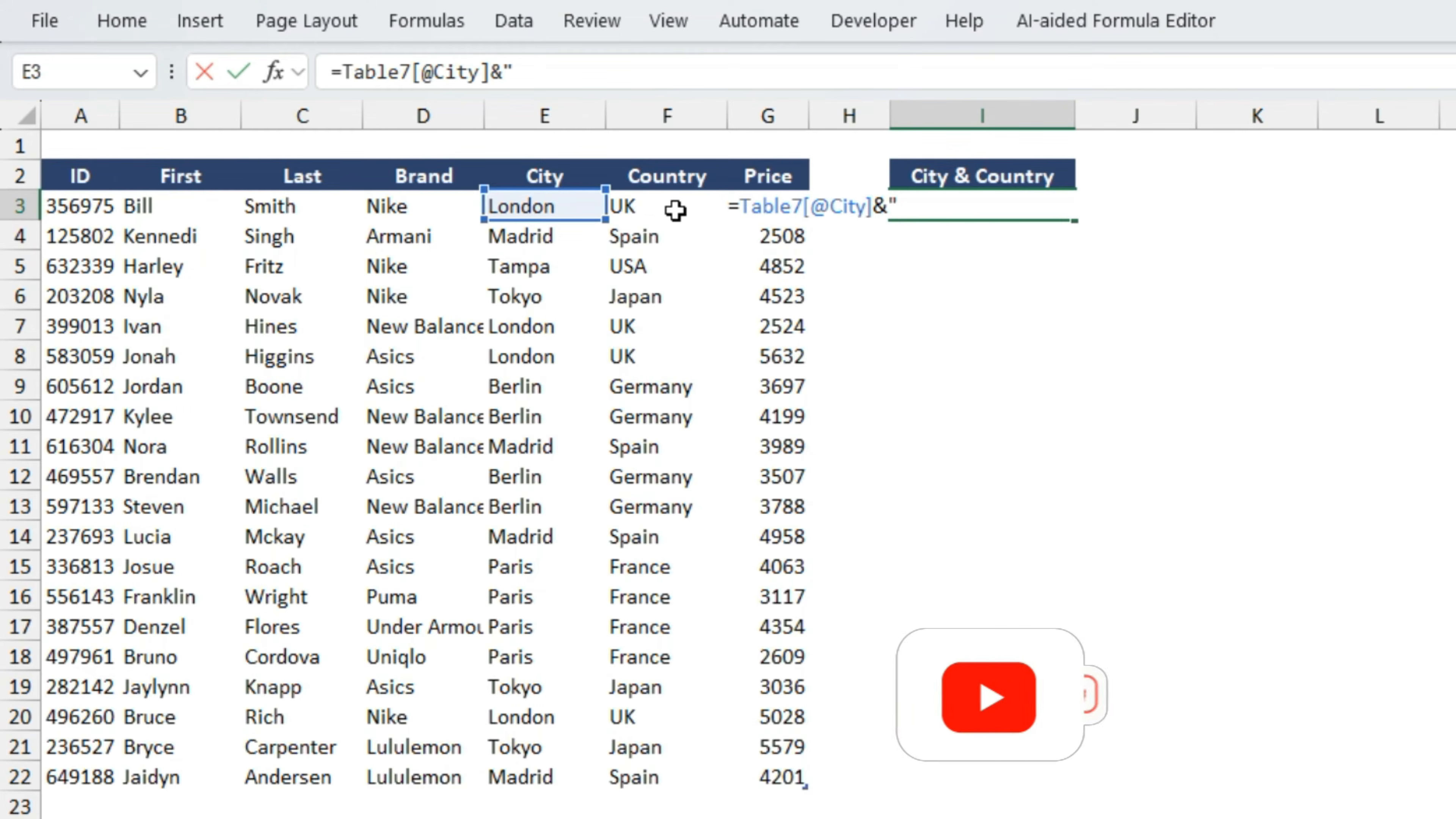
{"action": "type", "text": ", "}
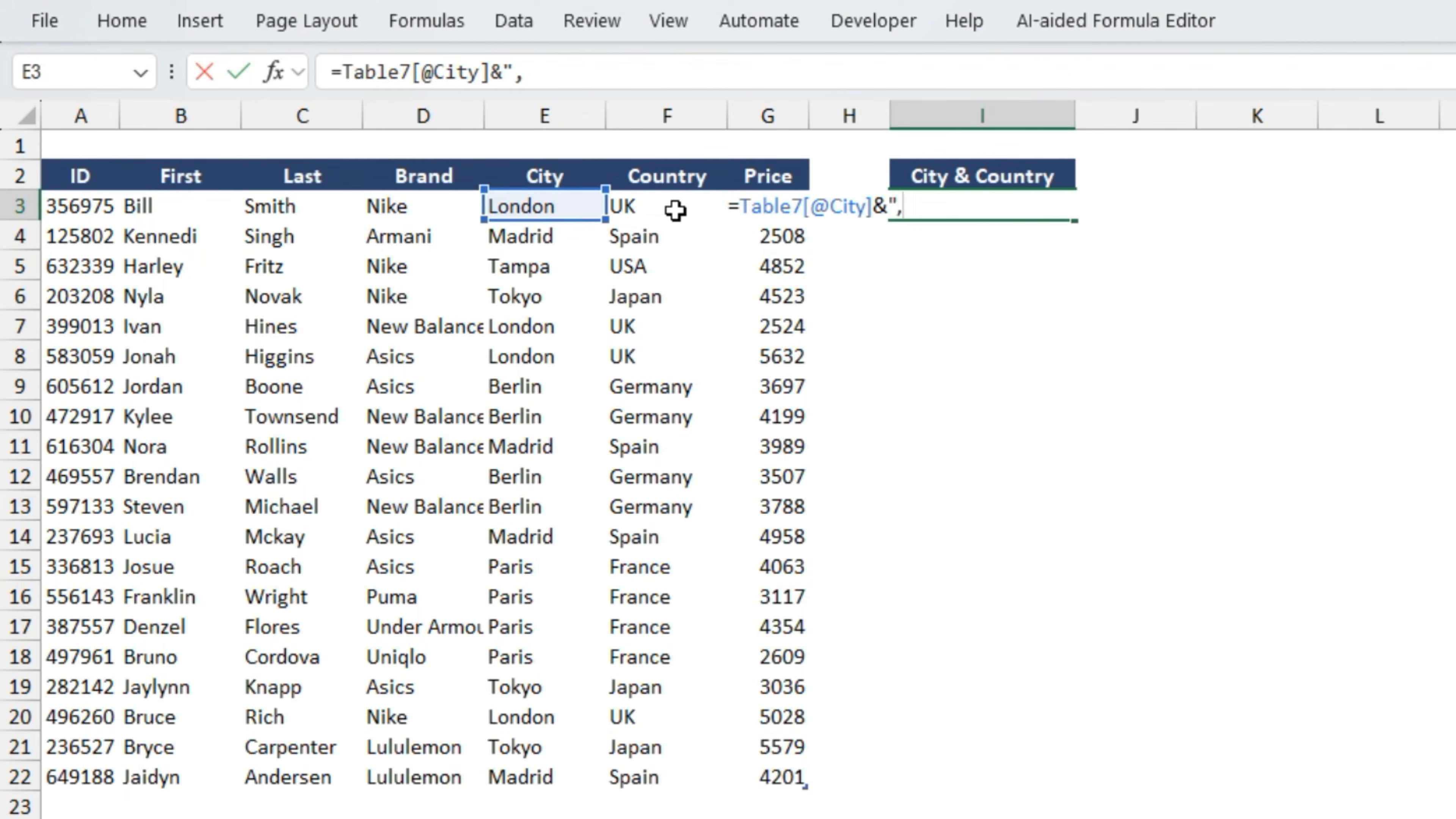
{"action": "type", "text": "\"&"}
{"action": "left_click", "coordinate": [651, 208]}
{"action": "key", "text": "Return"}
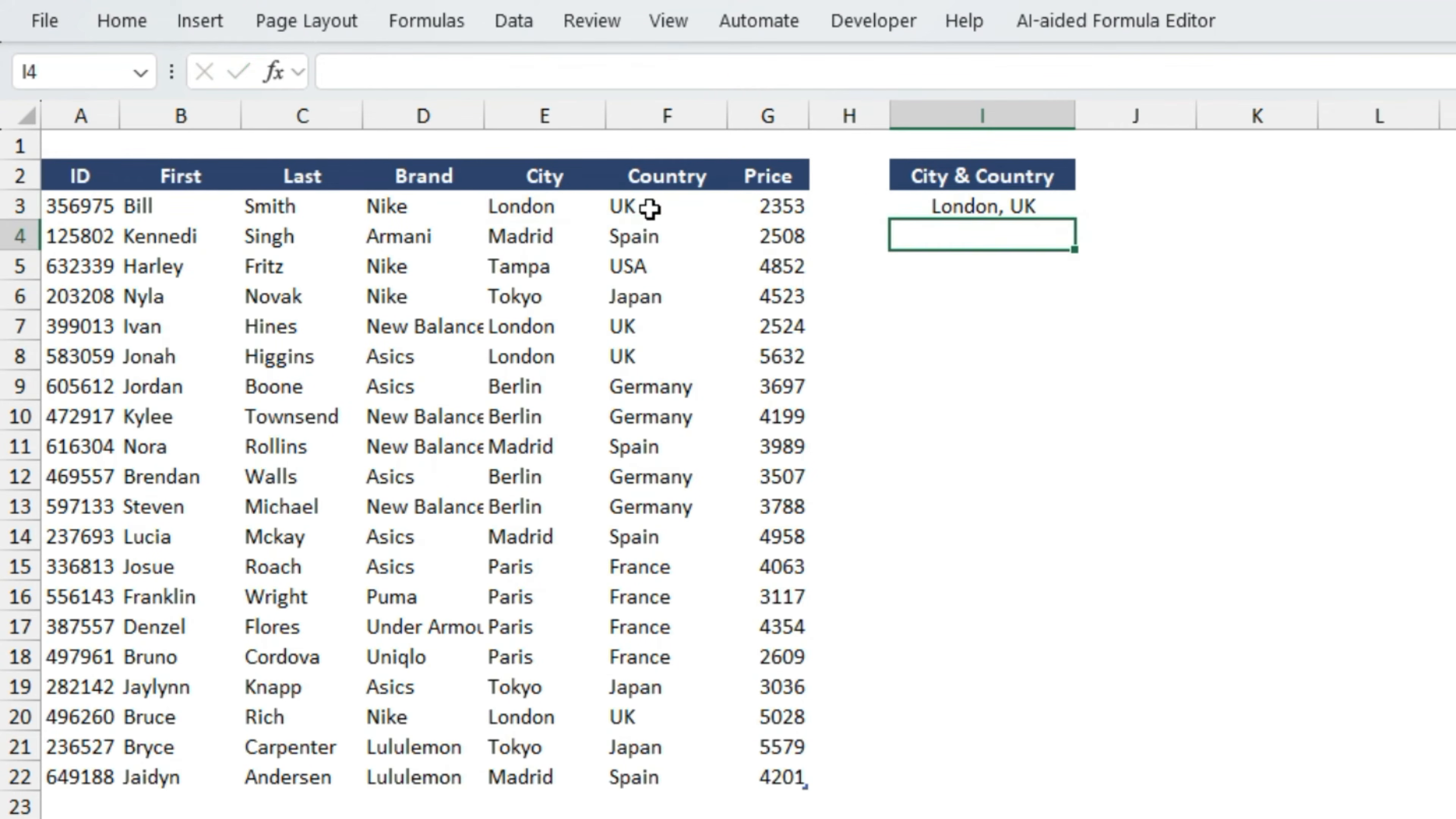
- Fill the City & Country formula from I3 down the column alongside the table's rows
{"action": "key", "text": "Up"}
{"action": "key", "text": "shift+Down"}
{"action": "key", "text": "shift+Down"}
{"action": "key", "text": "shift+Down"}
{"action": "key", "text": "shift+Down"}
{"action": "key", "text": "shift+Down"}
{"action": "key", "text": "shift+Down"}
{"action": "key", "text": "shift+Down"}
{"action": "key", "text": "shift+Down"}
{"action": "key", "text": "shift+Down"}
{"action": "key", "text": "shift+Down"}
{"action": "key", "text": "shift+Down"}
{"action": "key", "text": "shift+Down"}
{"action": "key", "text": "shift+Down"}
{"action": "key", "text": "shift+Down"}
{"action": "key", "text": "shift+Down"}
{"action": "key", "text": "shift+Down"}
{"action": "key", "text": "shift+Down"}
{"action": "key", "text": "shift+Down"}
{"action": "key", "text": "shift+Down"}
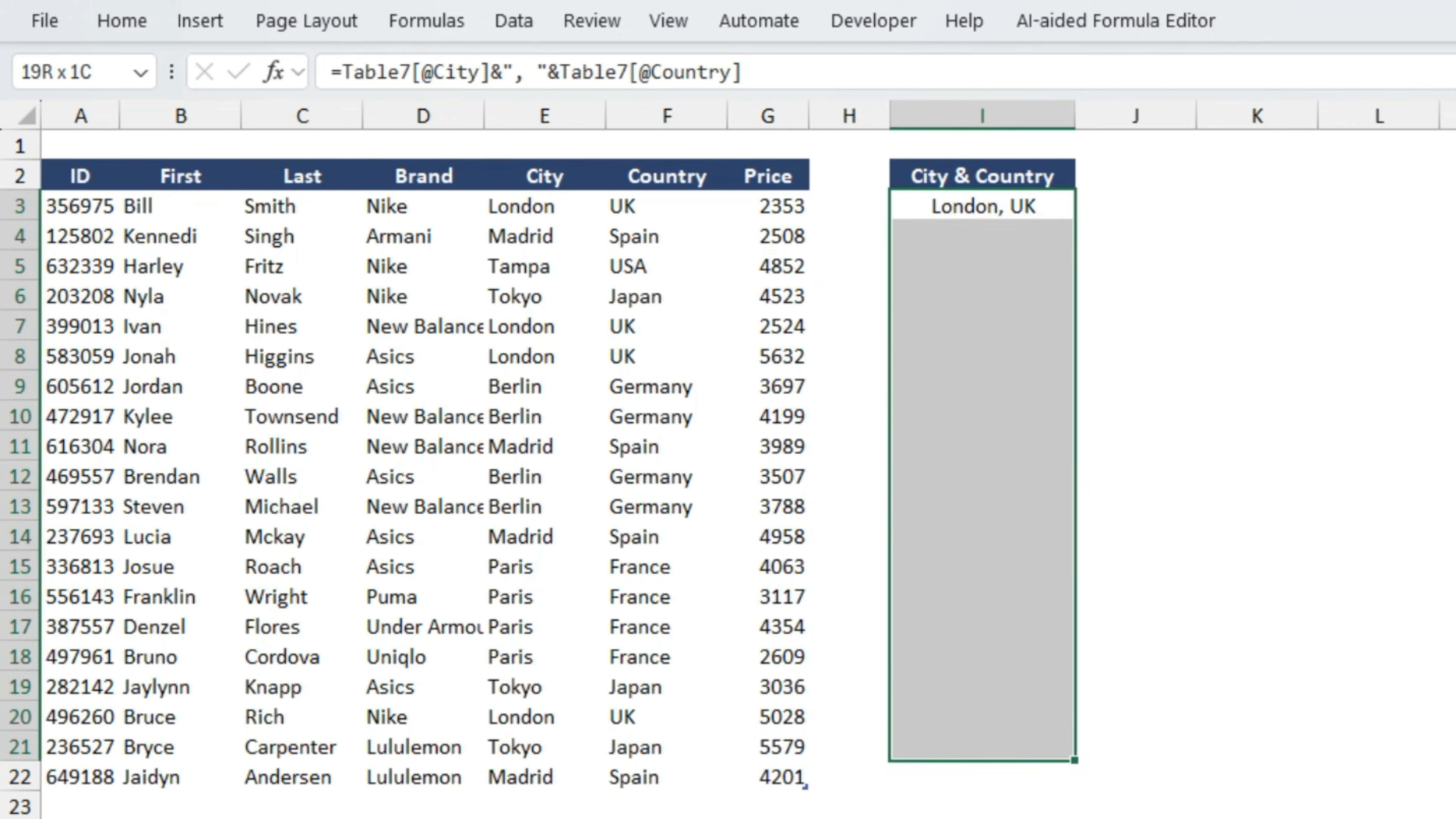
{"action": "key", "text": "ctrl+d"}
{"action": "key", "text": "Up"}
{"action": "key", "text": "Down"}
{"action": "key", "text": "Down"}
{"action": "key", "text": "Up"}
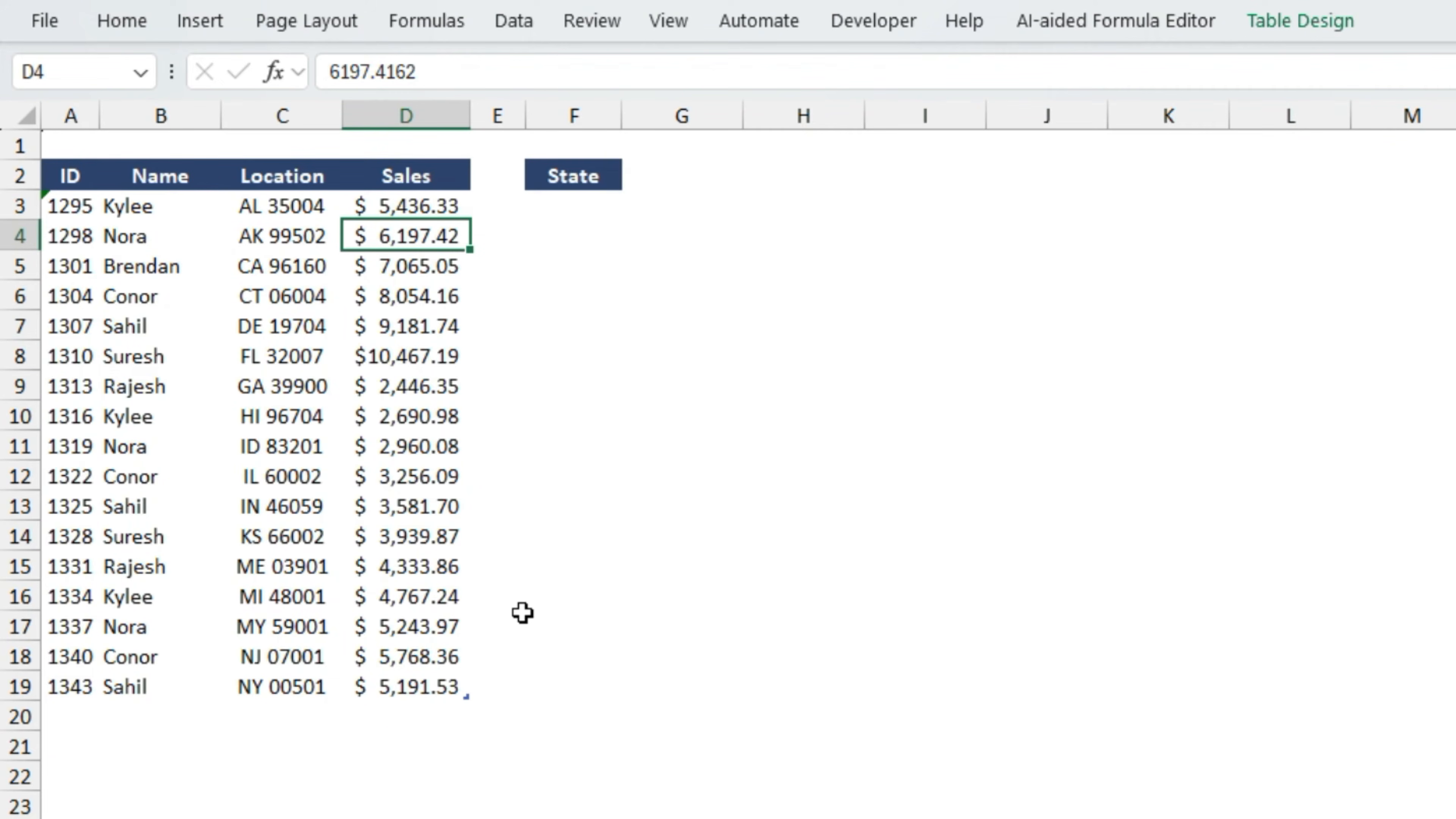
{"action": "key", "text": "Up"}
{"action": "key", "text": "Right"}
{"action": "key", "text": "Right"}
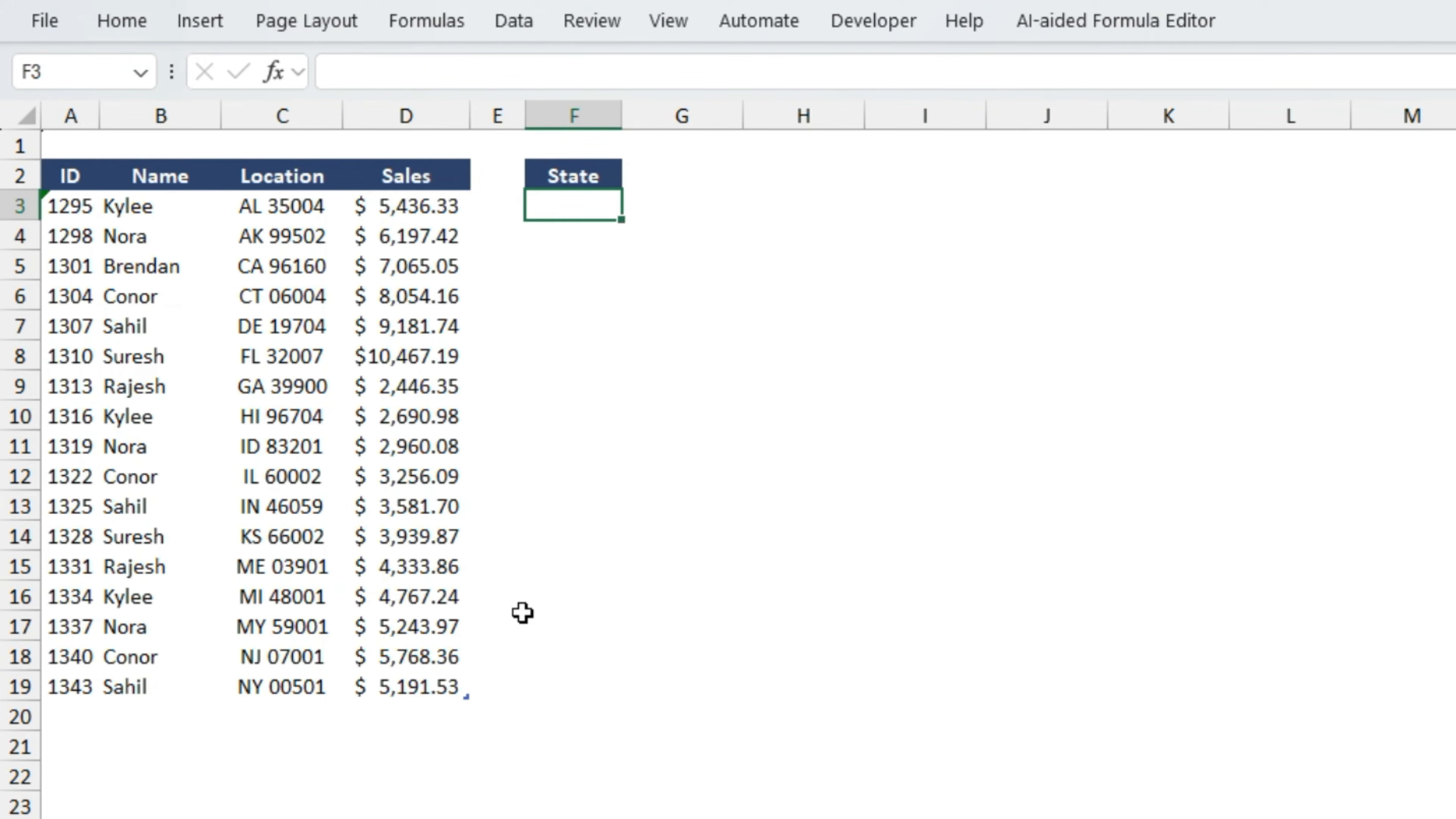
{"action": "type", "text": "=lef"}
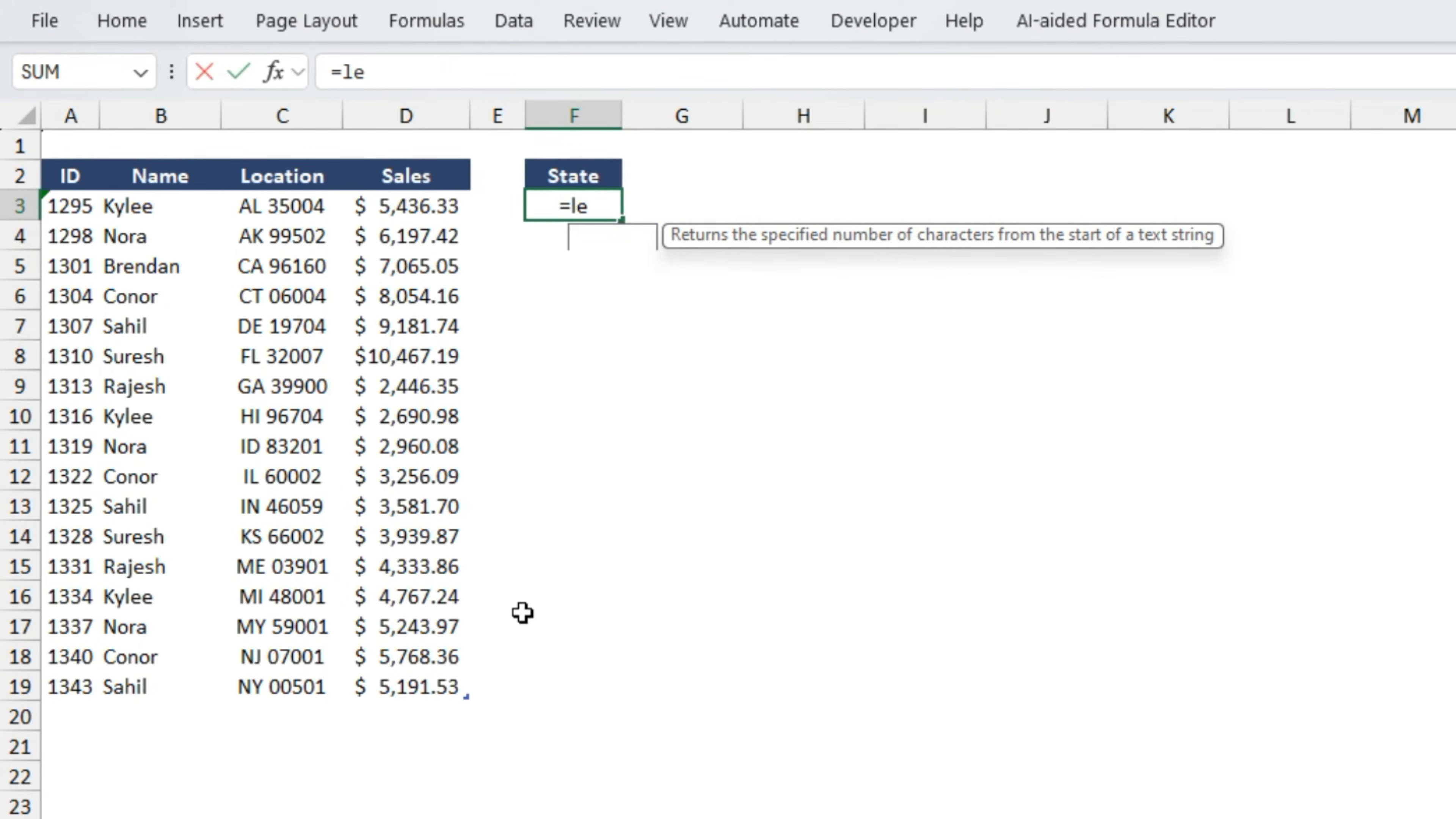
{"action": "key", "text": "Tab"}
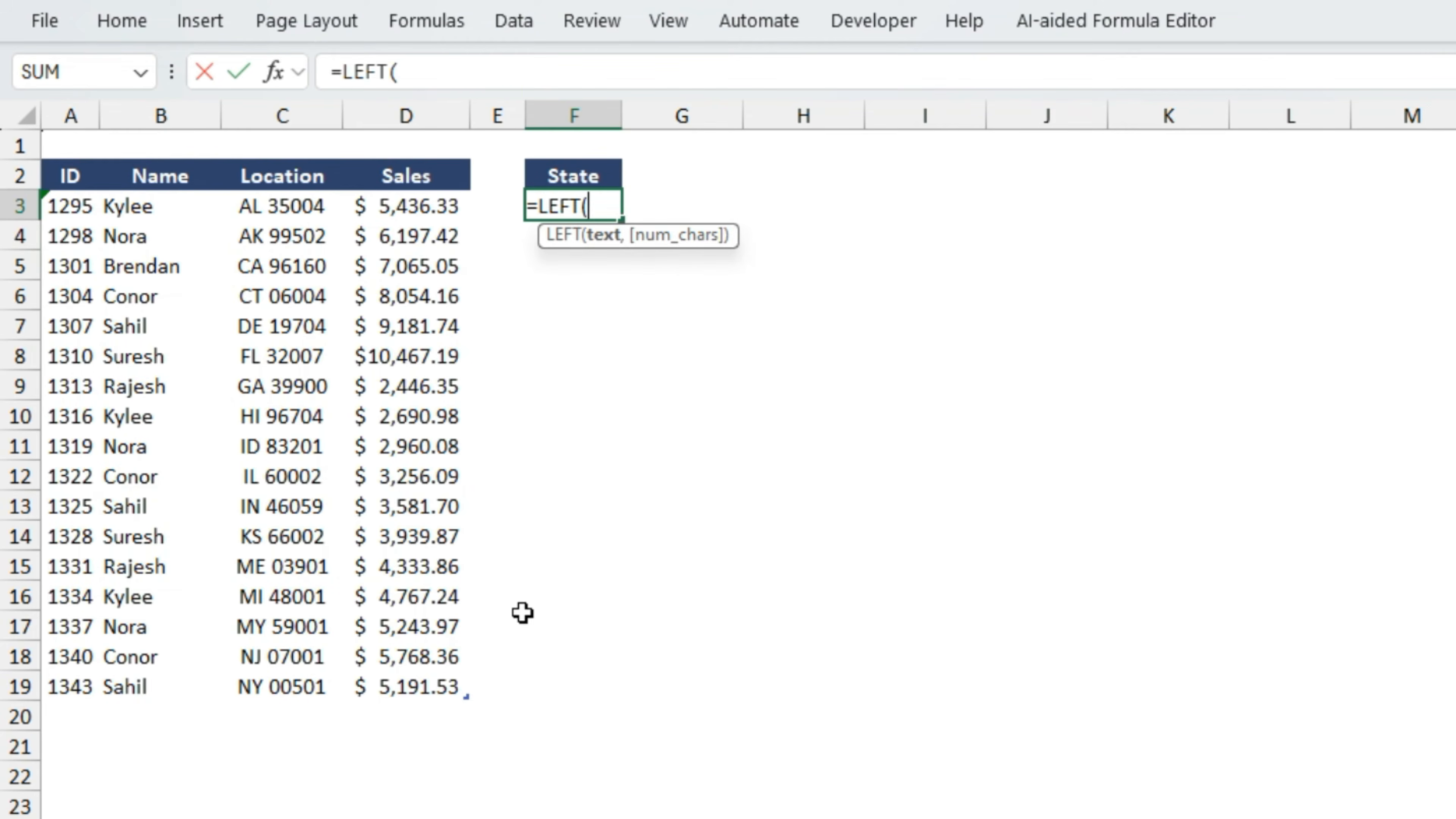
{"action": "key", "text": "Left"}
{"action": "key", "text": "Left"}
{"action": "key", "text": "Left"}
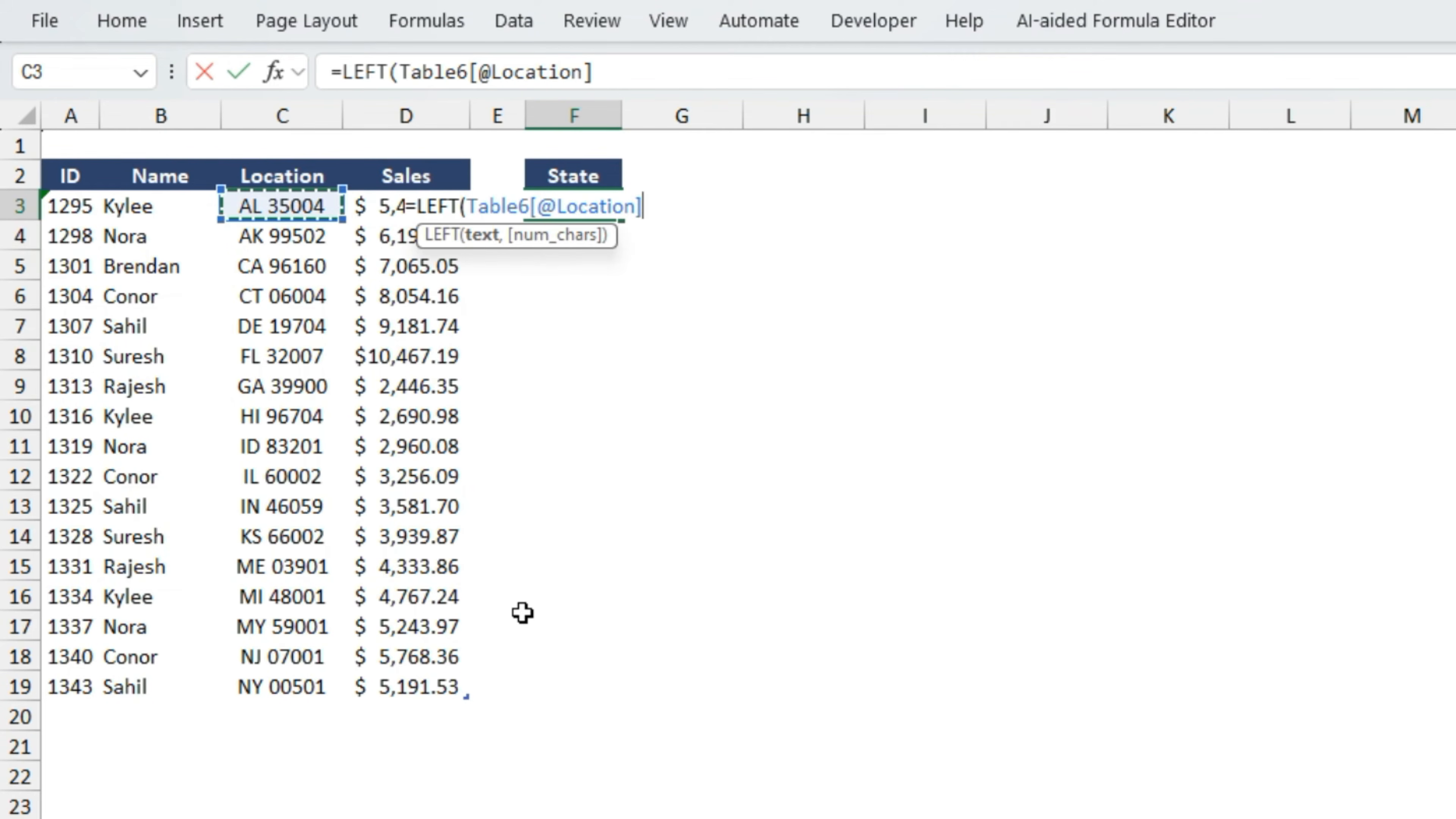
{"action": "type", "text": ","}
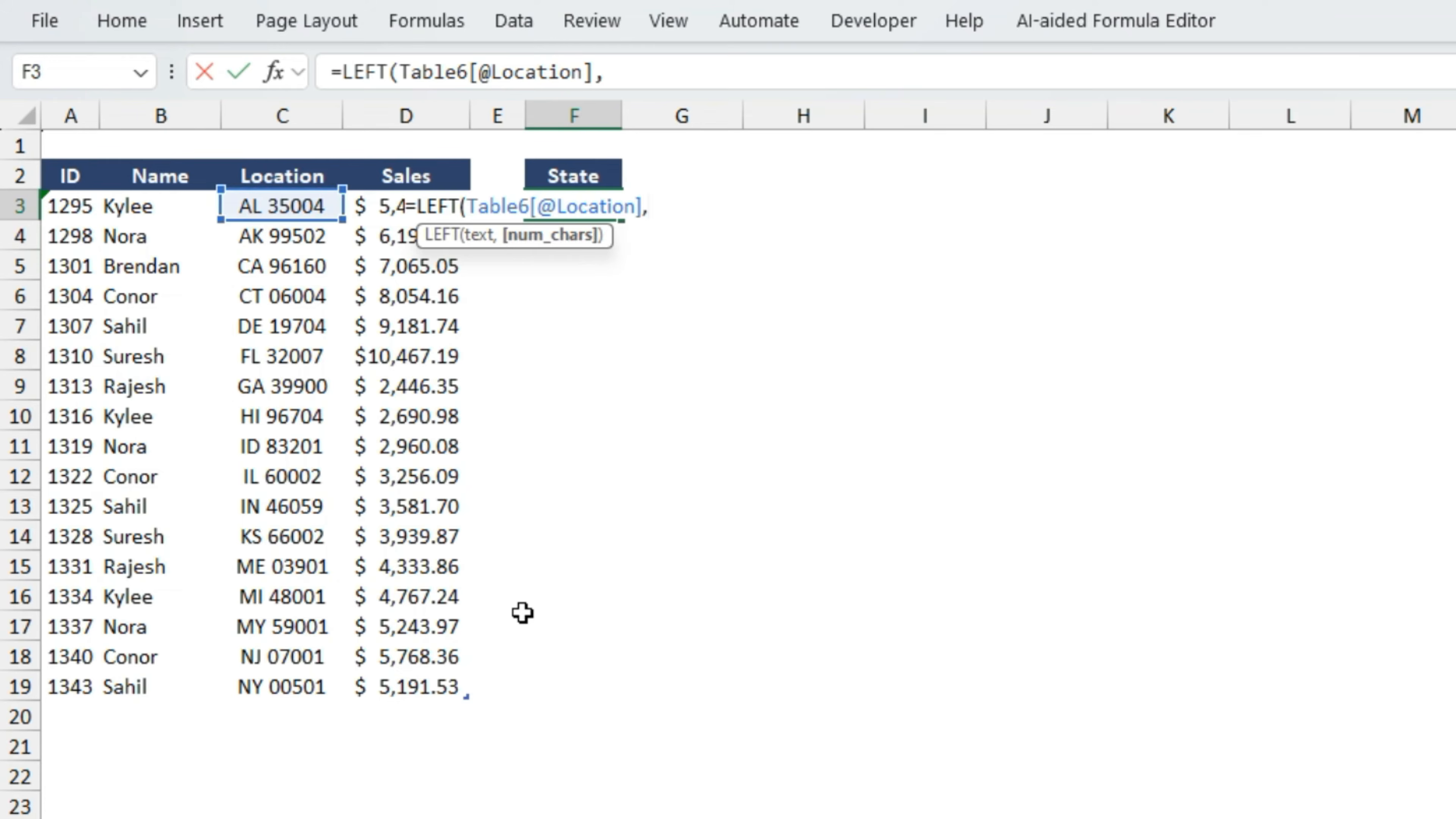
{"action": "type", "text": "2)"}
{"action": "key", "text": "Return"}
- Fill the LEFT formula from F3 down to F19 for all table rows
{"action": "key", "text": "Up"}
{"action": "key", "text": "shift+Down"}
{"action": "key", "text": "shift+Down"}
{"action": "key", "text": "shift+Down"}
{"action": "key", "text": "shift+Down"}
{"action": "key", "text": "shift+Down"}
{"action": "key", "text": "shift+Down"}
{"action": "key", "text": "shift+Down"}
{"action": "key", "text": "shift+Down"}
{"action": "key", "text": "shift+Down"}
{"action": "key", "text": "shift+Down"}
{"action": "key", "text": "shift+Down"}
{"action": "key", "text": "shift+Down"}
{"action": "key", "text": "shift+Down"}
{"action": "key", "text": "shift+Down"}
{"action": "key", "text": "shift+Down"}
{"action": "key", "text": "shift+Down"}
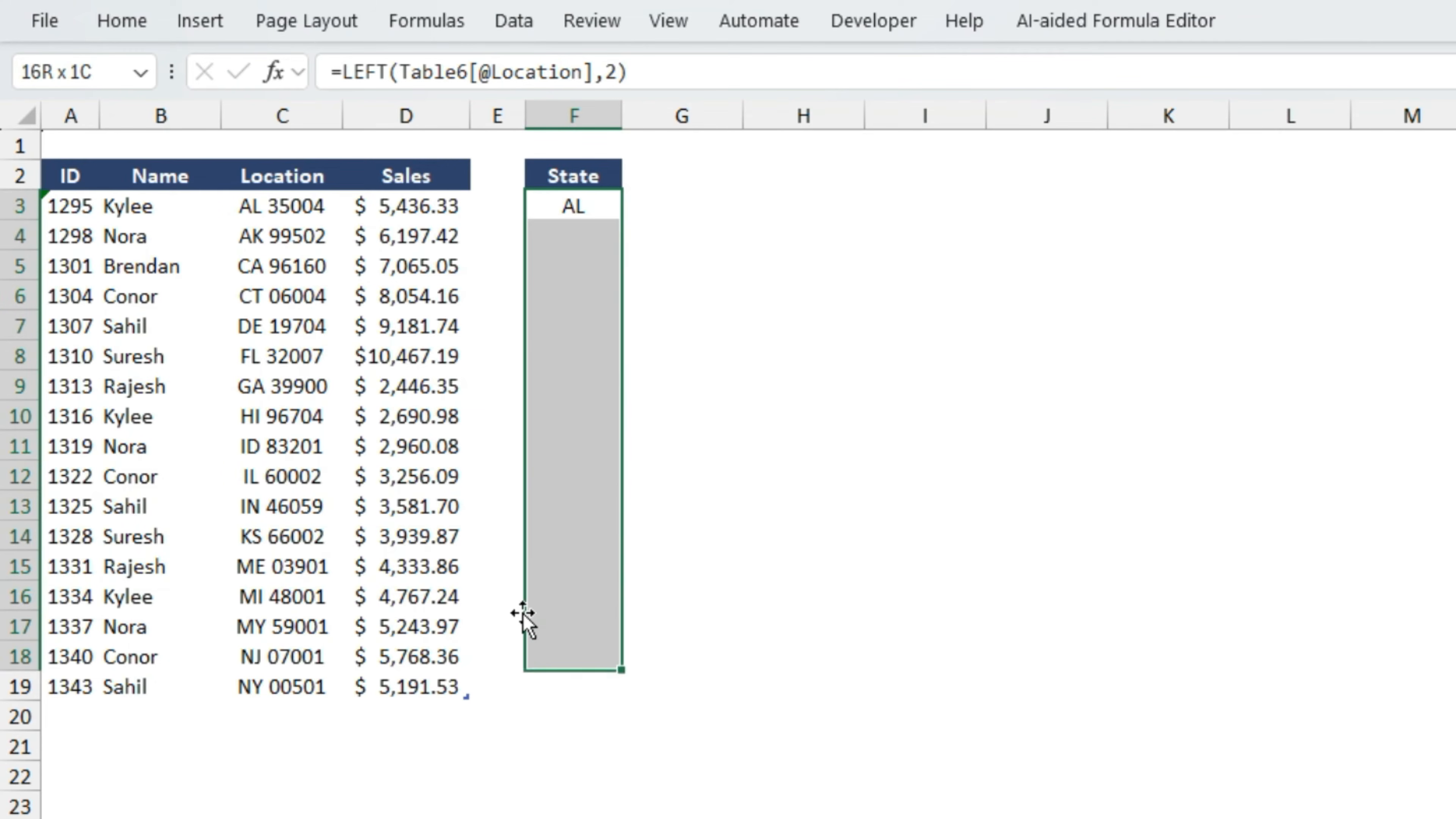
{"action": "key", "text": "ctrl+d"}
{"action": "key", "text": "shift+BackSpace"}
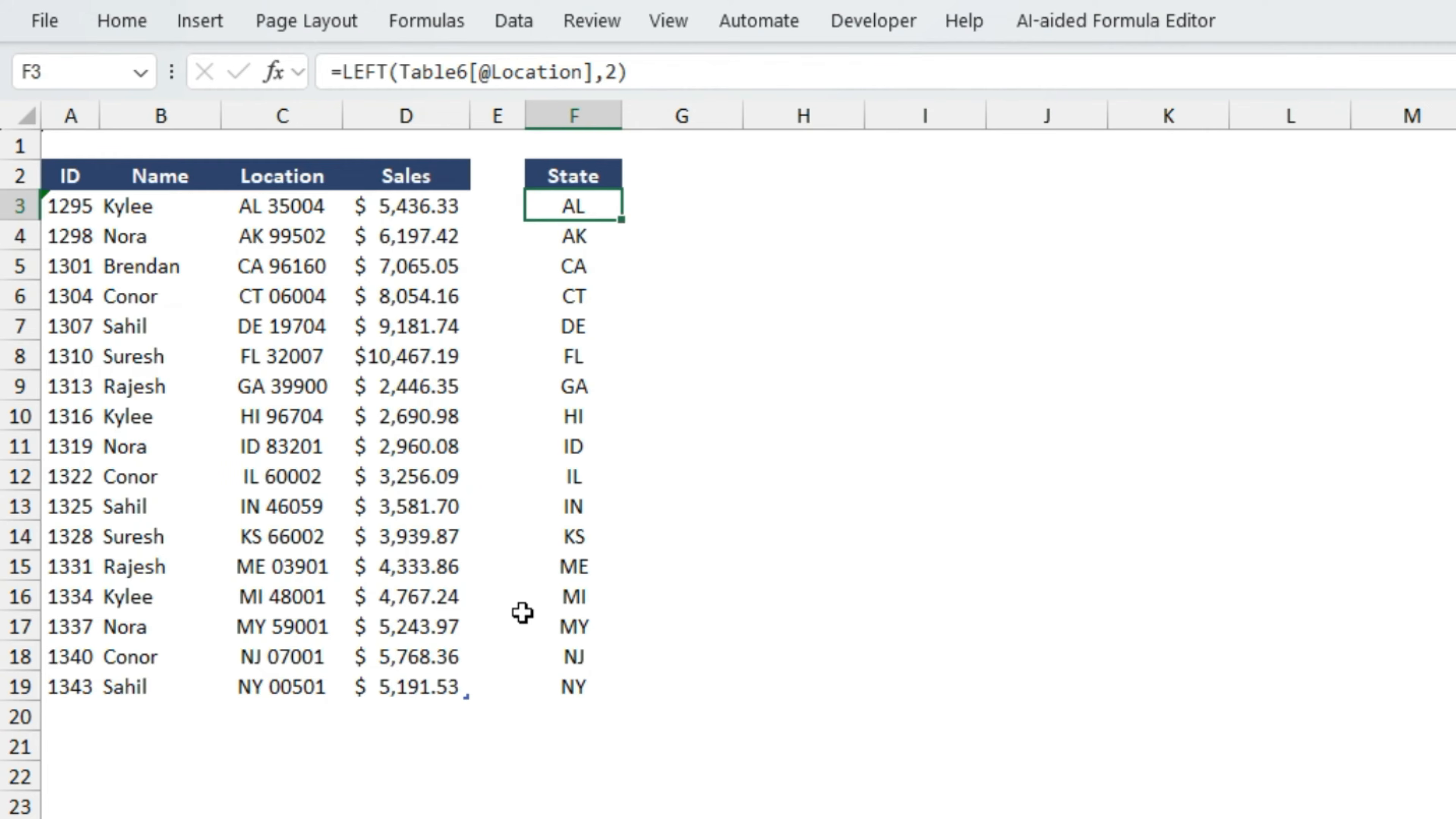
{"action": "key", "text": "Right"}
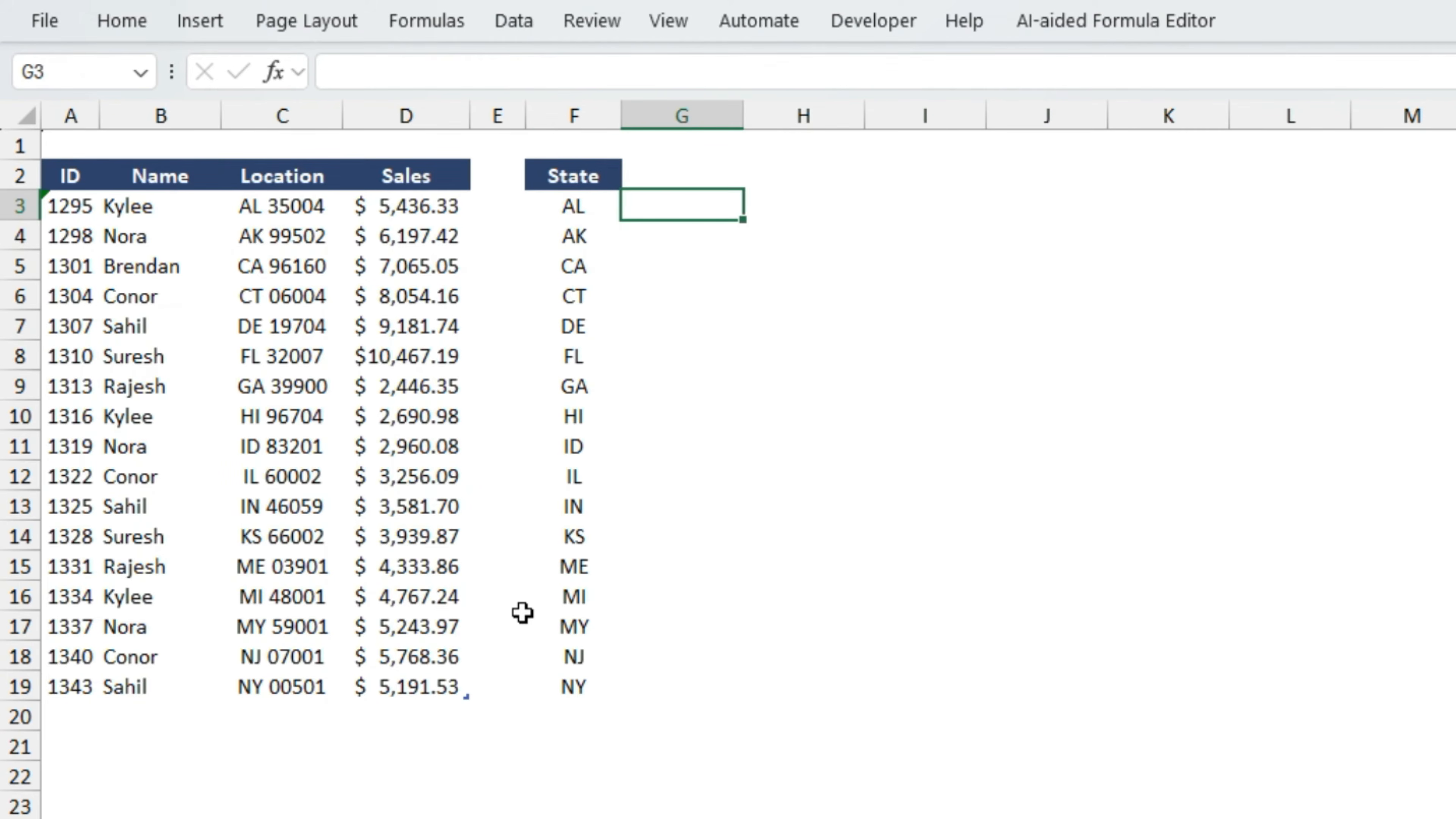
{"action": "type", "text": "=ri"}
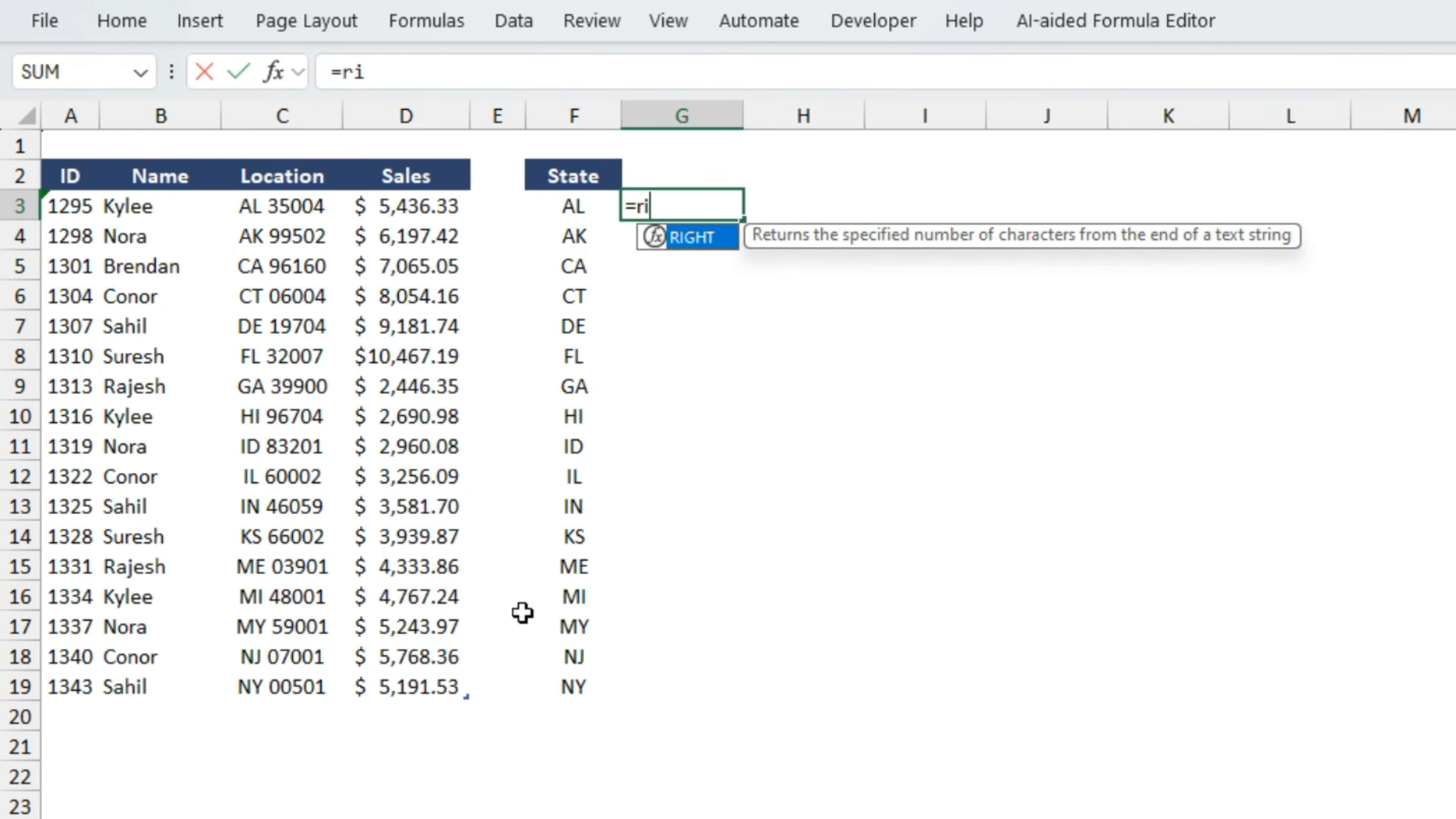
{"action": "key", "text": "Tab"}
{"action": "key", "text": "Left"}
{"action": "key", "text": "Left"}
{"action": "key", "text": "Left"}
{"action": "key", "text": "Left"}
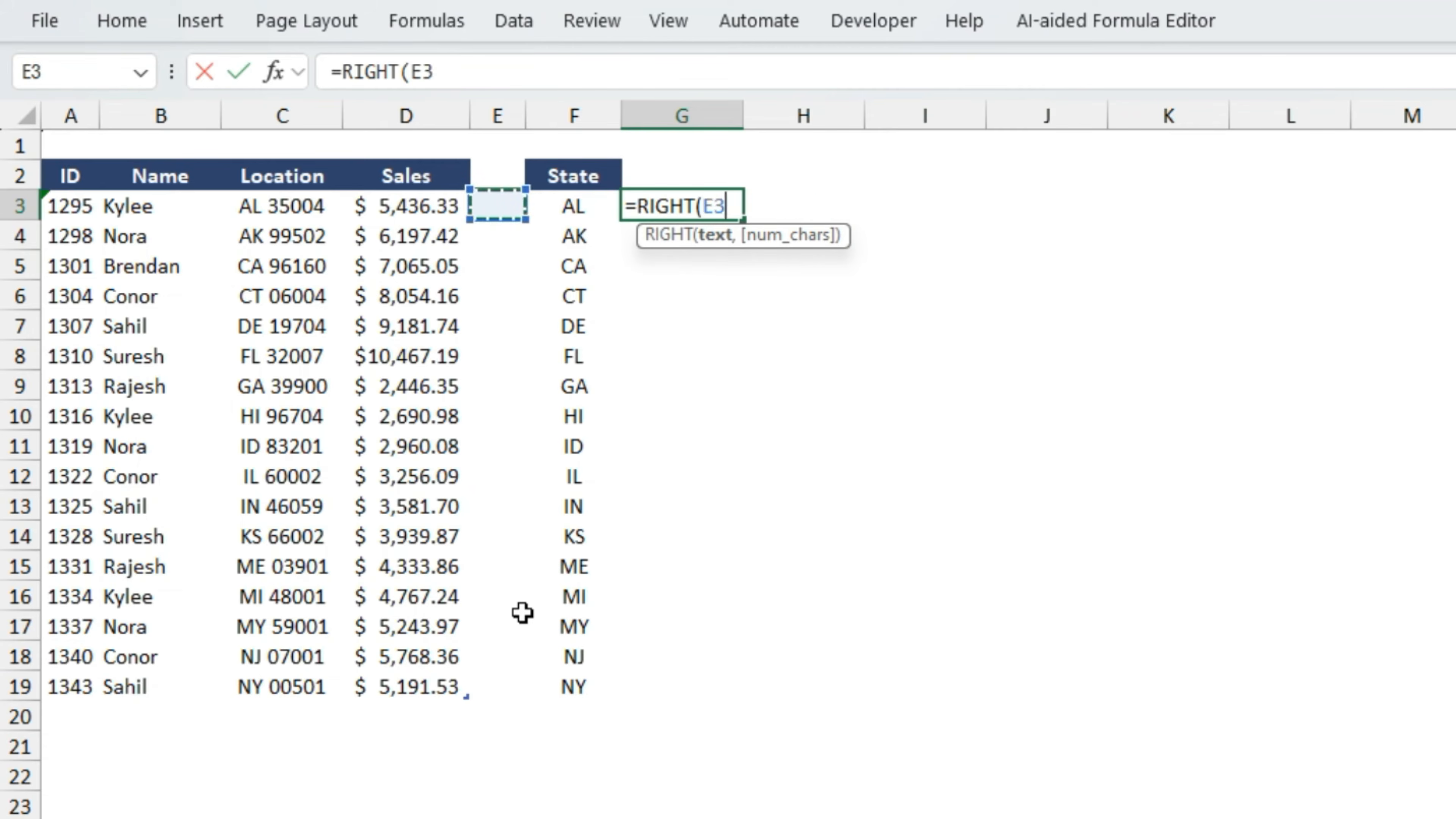
{"action": "type", "text": ","}
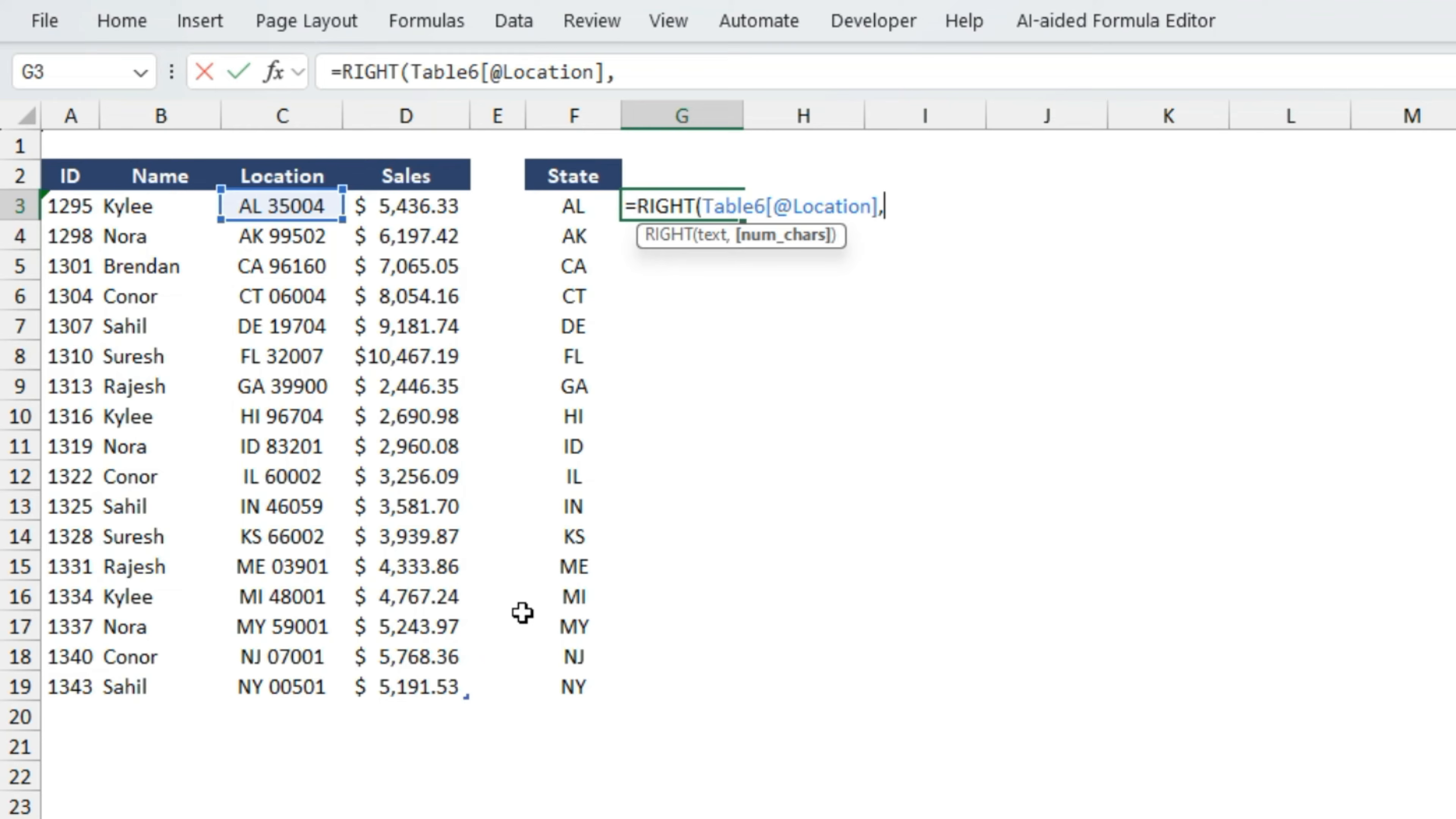
{"action": "type", "text": "5)"}
{"action": "key", "text": "Return"}
- Fill the RIGHT formula from G3 down to G19, matching the length of the State column
{"action": "key", "text": "Up"}
{"action": "key", "text": "Left"}
{"action": "key", "text": "ctrl+Down"}
{"action": "key", "text": "Right"}
{"action": "key", "text": "ctrl+shift+Up"}
{"action": "key", "text": "ctrl+d"}
{"action": "key", "text": "ctrl+Up"}
- Compare the Location column with the extracted state codes and five-digit codes in columns F and G
{"action": "key", "text": "Down"}
{"action": "key", "text": "Left"}
{"action": "key", "text": "Left"}
{"action": "key", "text": "Left"}
{"action": "key", "text": "Left"}
{"action": "key", "text": "Up"}
{"action": "key", "text": "ctrl+shift+Down"}
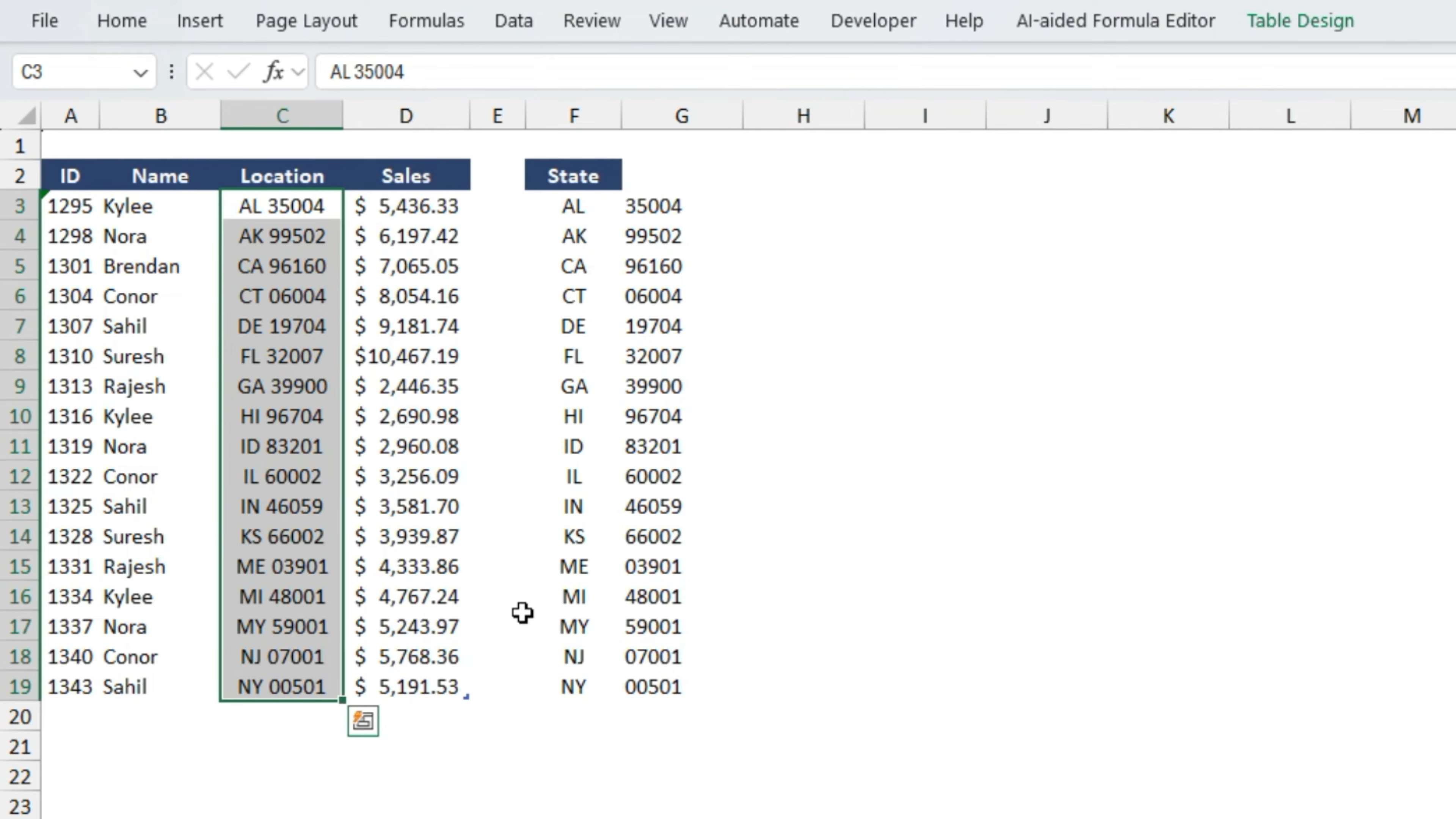
{"action": "key", "text": "Right"}
{"action": "key", "text": "Right"}
{"action": "key", "text": "Right"}
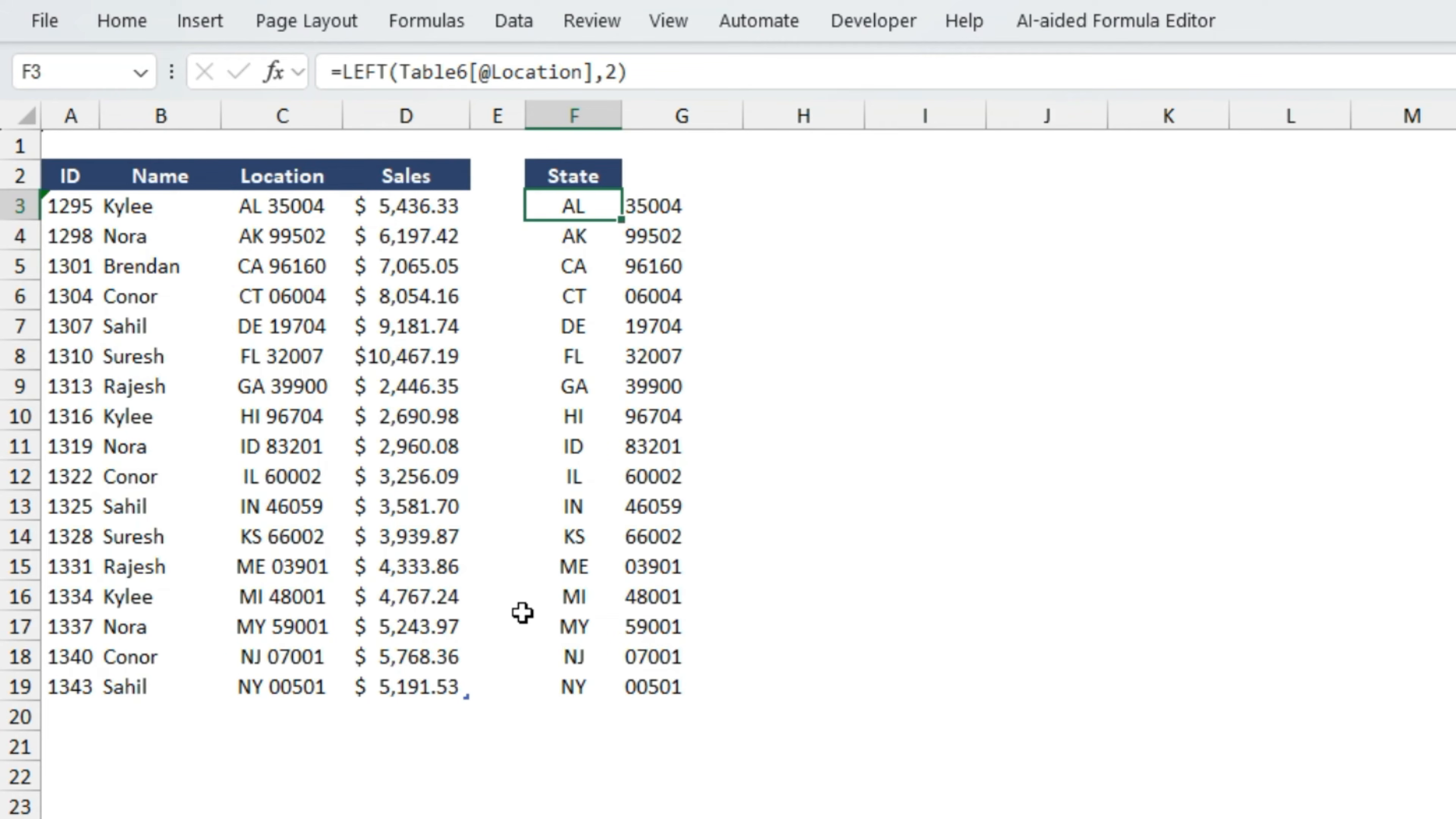
{"action": "key", "text": "Right"}
{"action": "key", "text": "Right"}
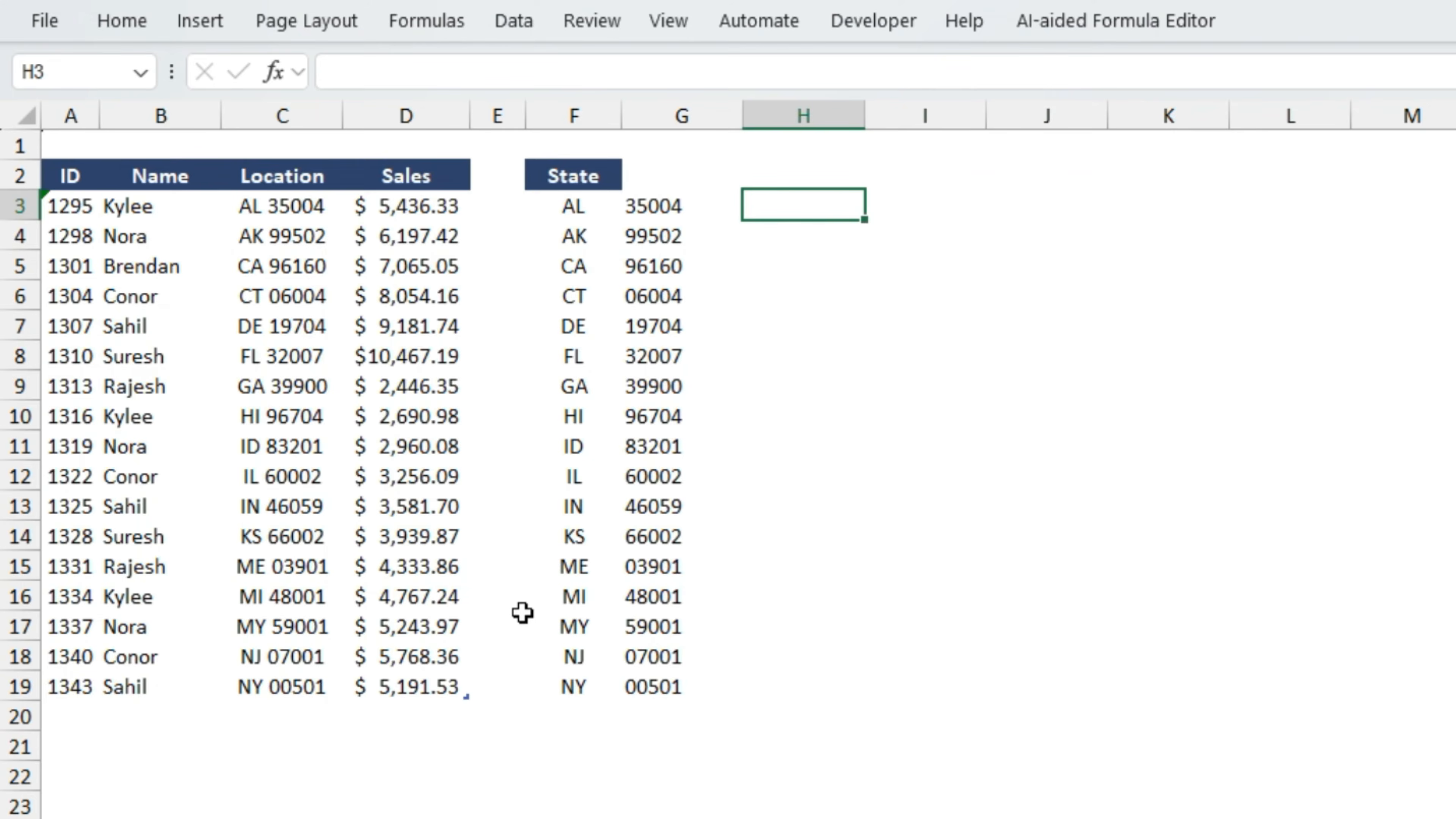
- Enter =C7/C13 in C15 of the income statement sheet to calculate January's Profit Margin %
{"action": "key", "text": "ctrl+Page_Down"}
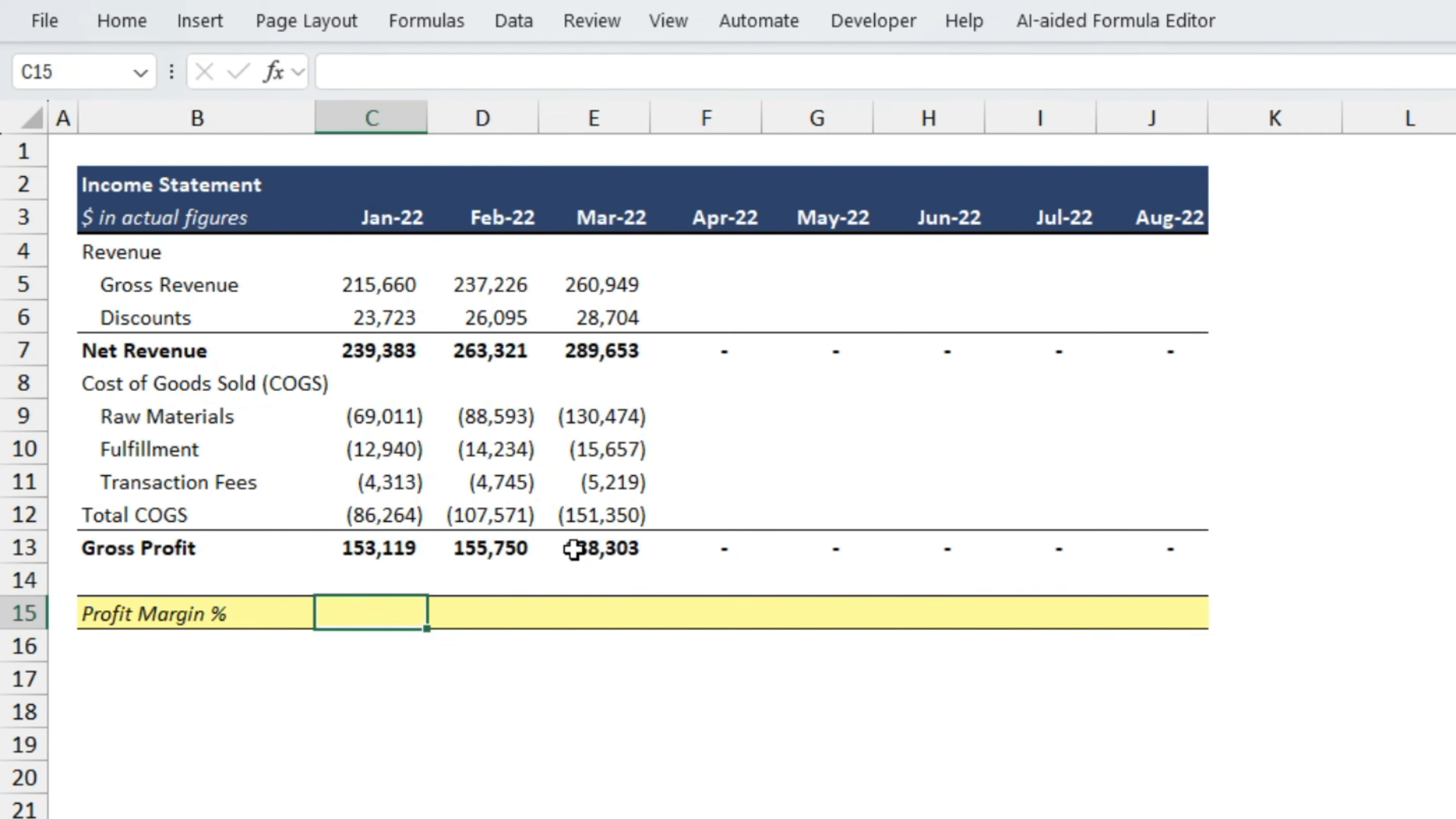
{"action": "type", "text": "="}
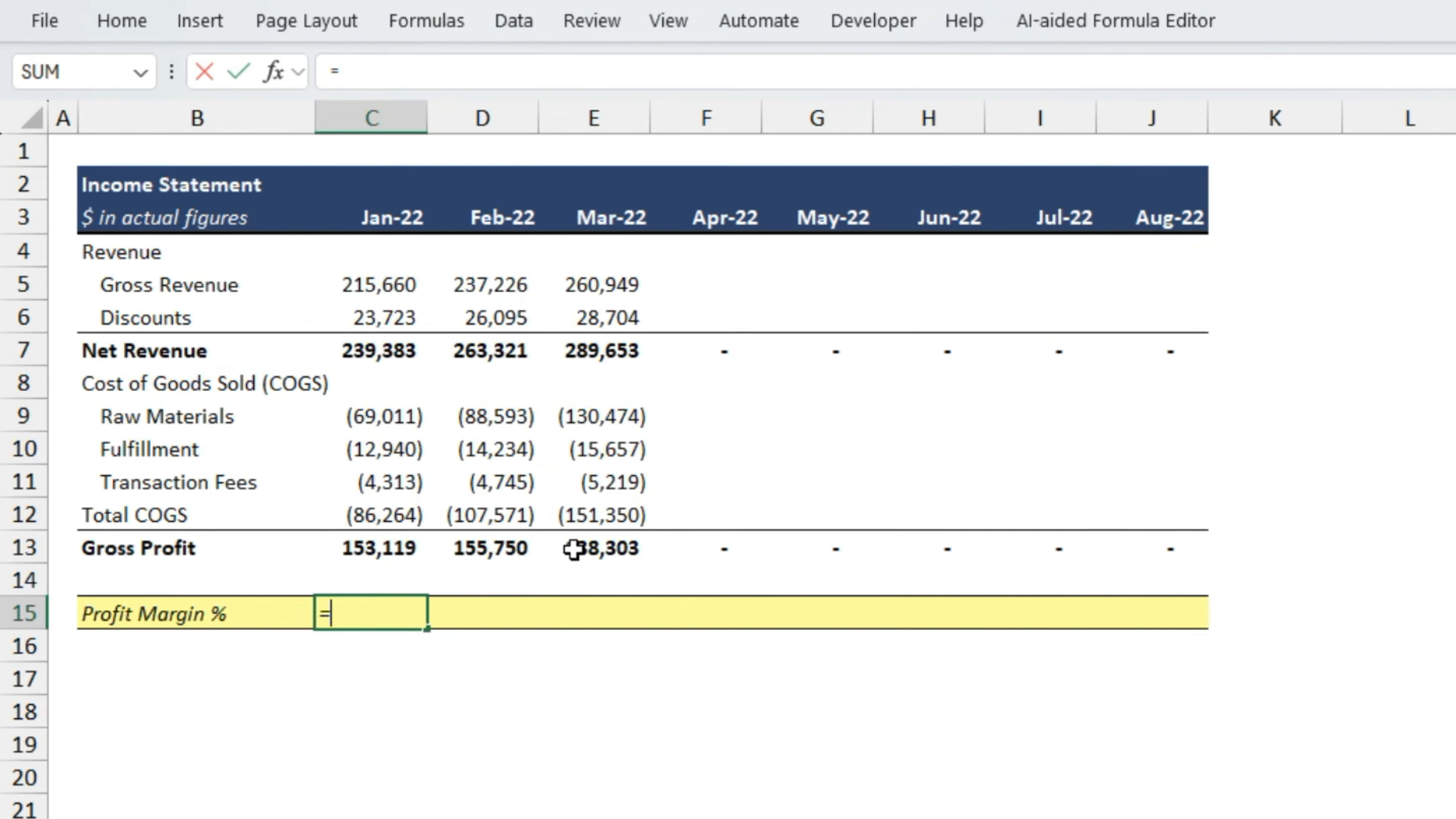
{"action": "key", "text": "Up"}
{"action": "key", "text": "Up"}
{"action": "key", "text": "Up"}
{"action": "key", "text": "Up"}
{"action": "key", "text": "Up"}
{"action": "key", "text": "Up"}
{"action": "key", "text": "Up"}
{"action": "key", "text": "Up"}
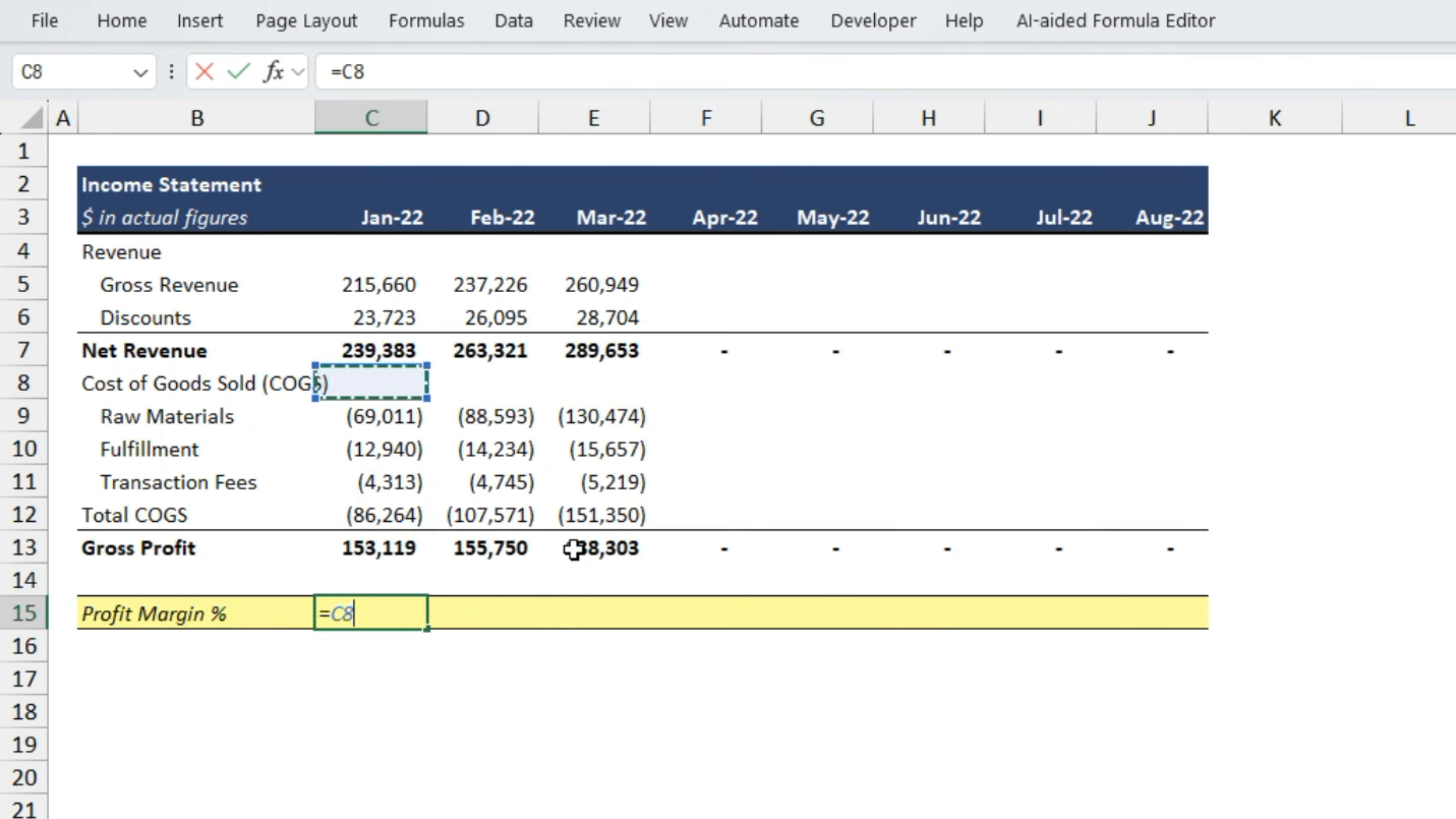
{"action": "type", "text": "/"}
{"action": "key", "text": "Down"}
{"action": "key", "text": "Down"}
{"action": "key", "text": "Down"}
{"action": "key", "text": "Up"}
{"action": "key", "text": "Up"}
{"action": "key", "text": "Up"}
{"action": "key", "text": "Up"}
{"action": "key", "text": "Up"}
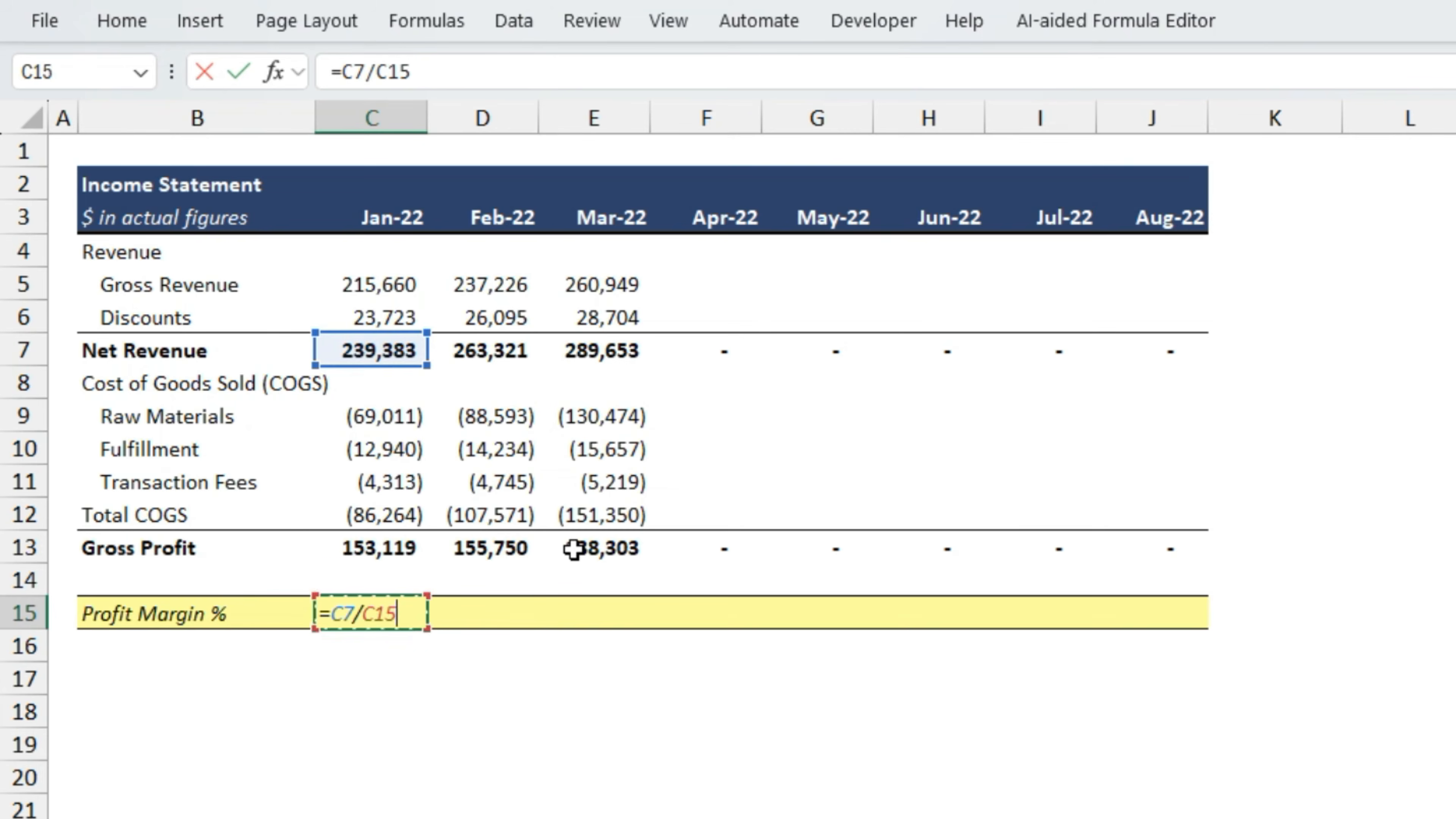
{"action": "key", "text": "ctrl+Return"}
- Fill the C15 profit margin formula across row 15 to August in column J
{"action": "key", "text": "shift+Right"}
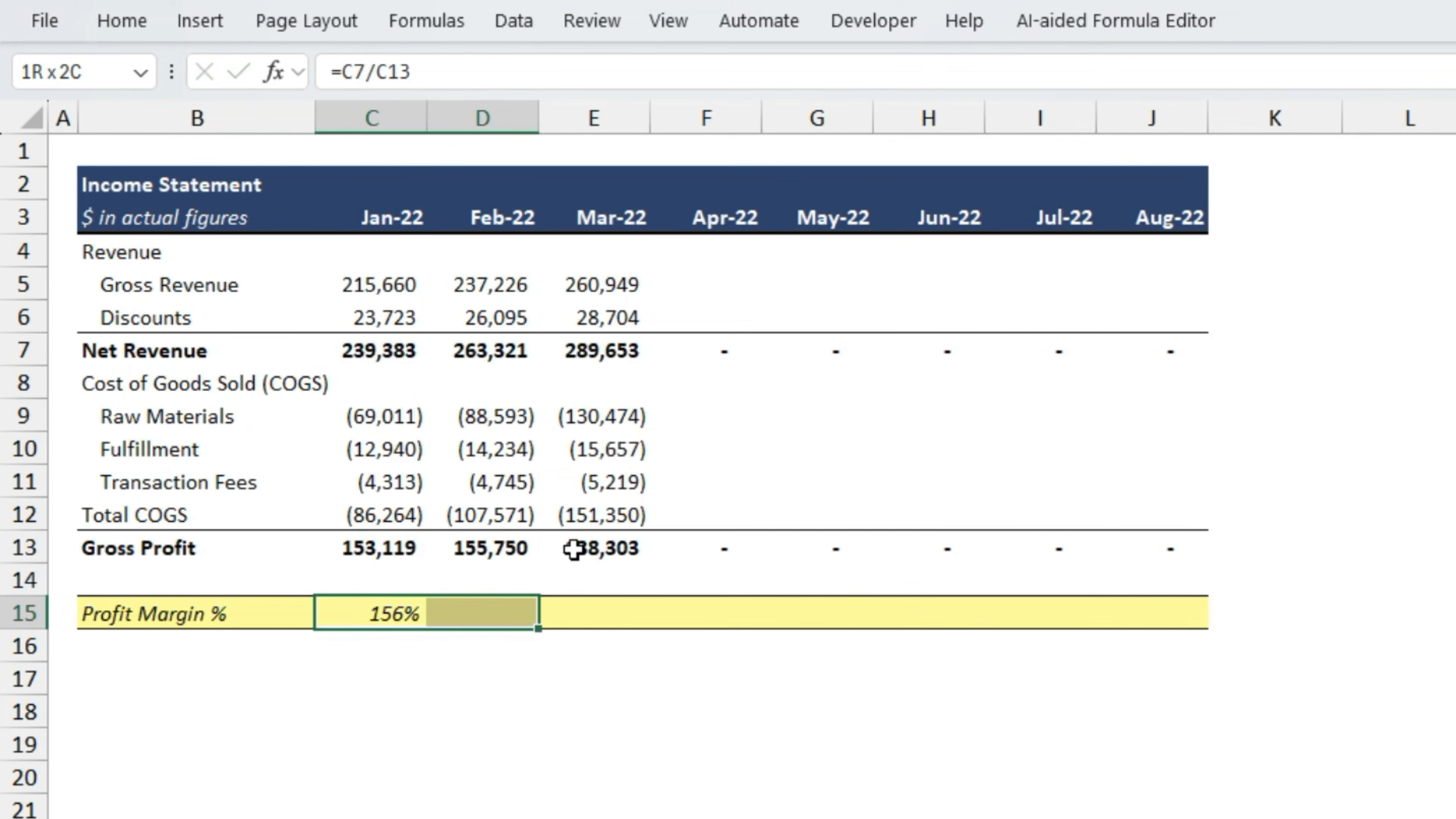
{"action": "key", "text": "shift+Right"}
{"action": "key", "text": "shift+Right"}
{"action": "key", "text": "shift+Right"}
{"action": "key", "text": "shift+Right"}
{"action": "key", "text": "shift+Right"}
{"action": "key", "text": "shift+Right"}
{"action": "key", "text": "ctrl+r"}
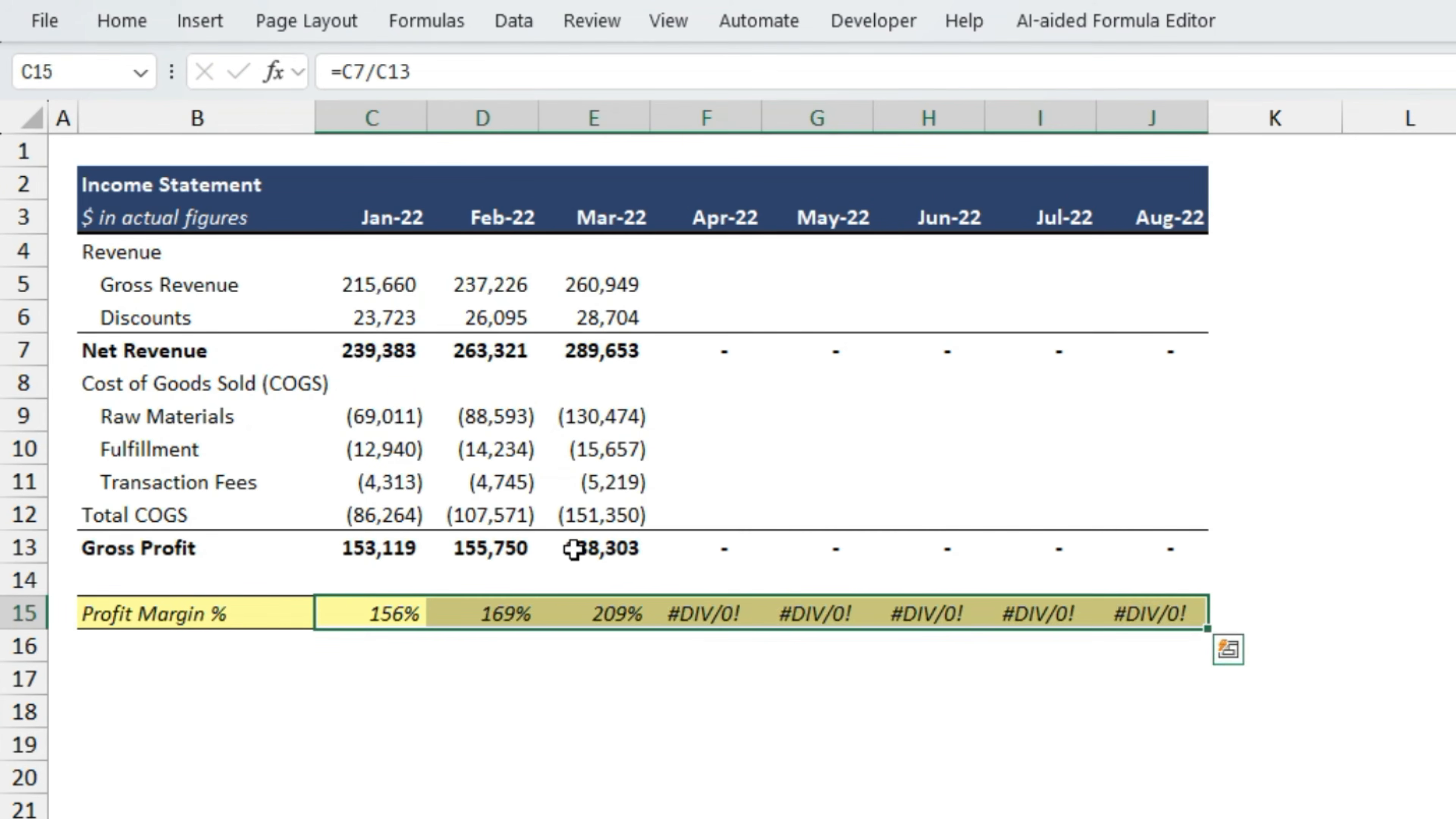
{"action": "key", "text": "shift+BackSpace"}
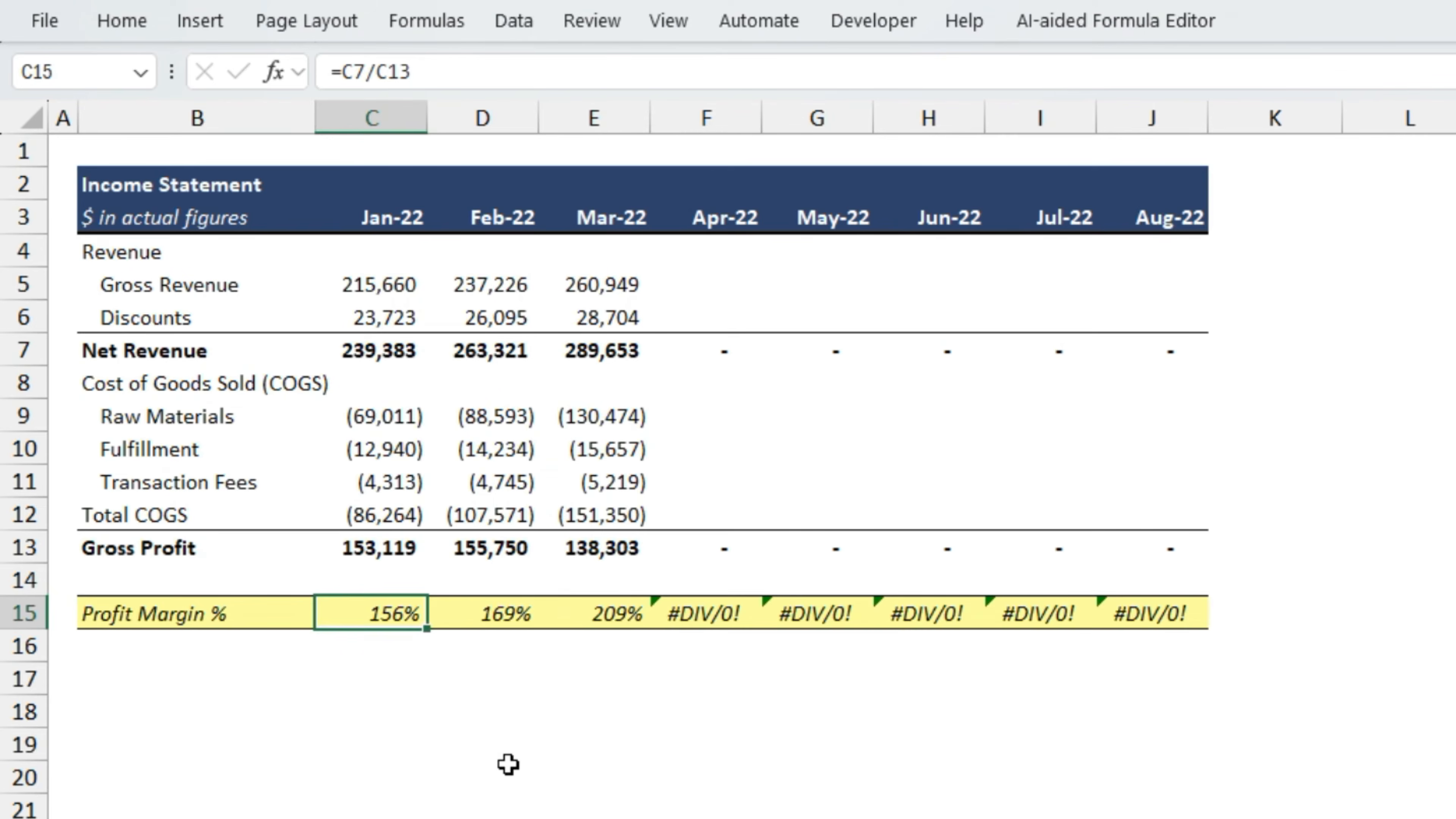
- Examine the Profit Margin % formulas in row 15 for January through April
{"action": "key", "text": "Right"}
{"action": "key", "text": "Right"}
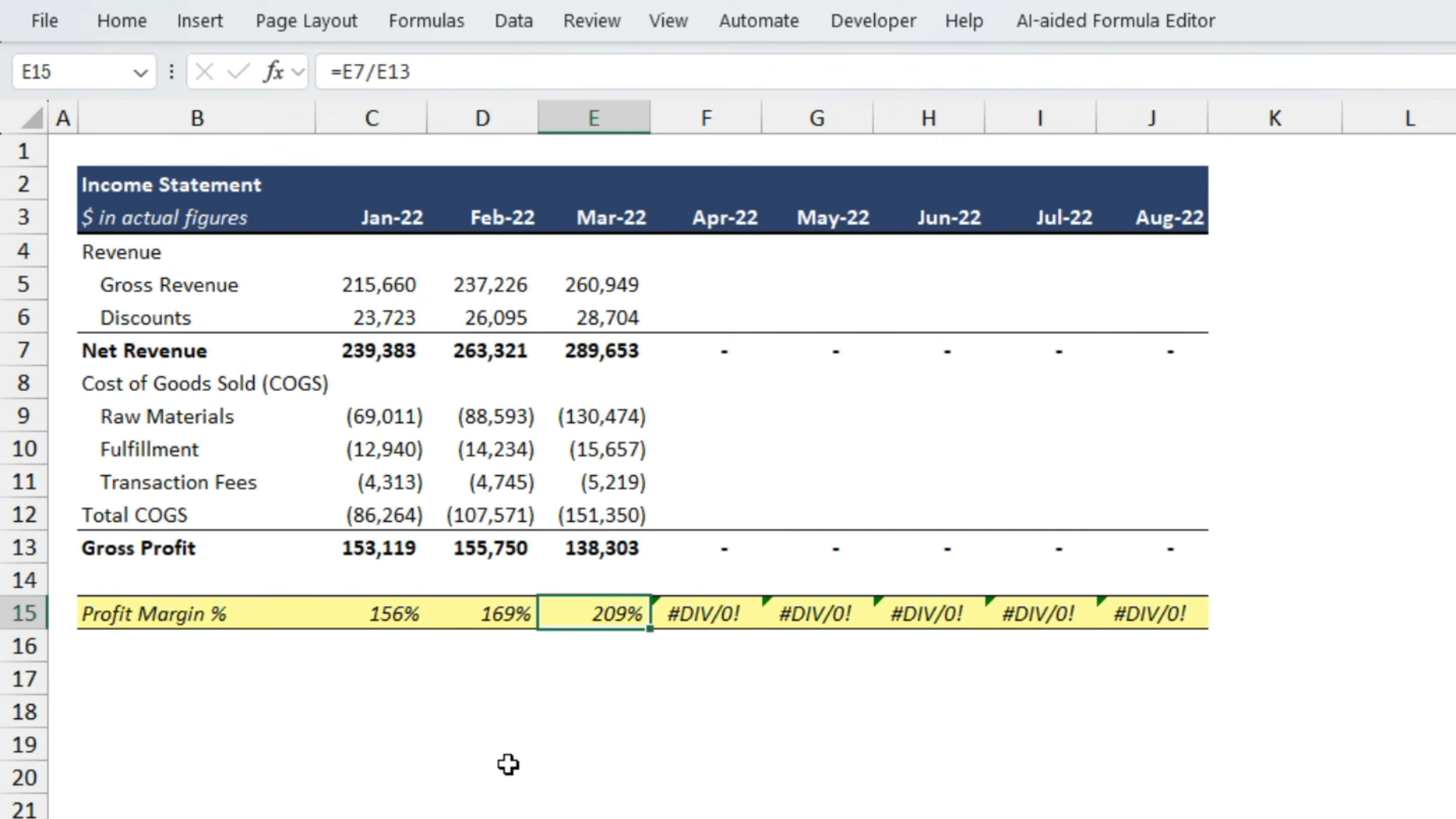
{"action": "key", "text": "Right"}
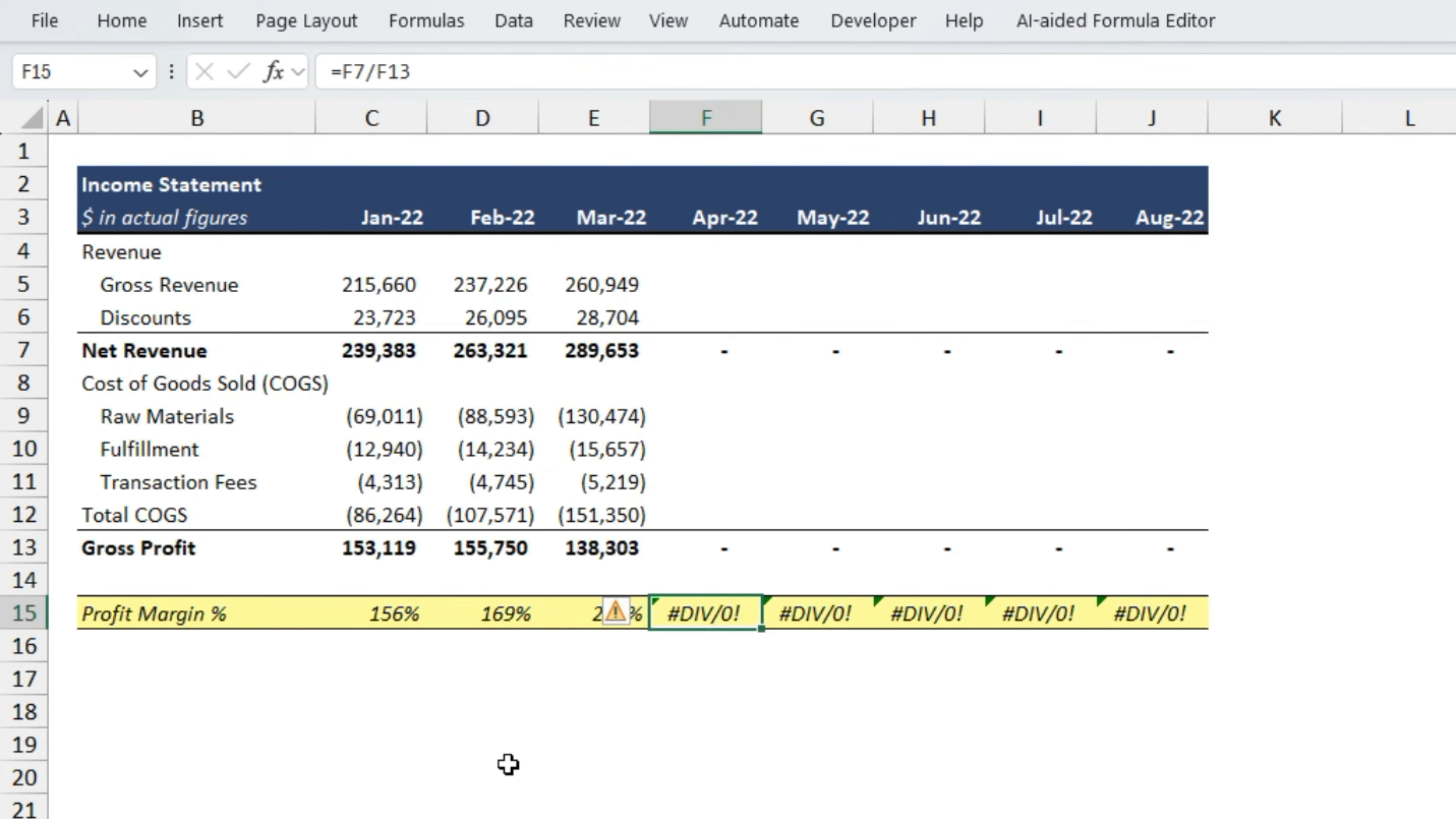
{"action": "key", "text": "Left"}
{"action": "key", "text": "Left"}
{"action": "key", "text": "Left"}
{"action": "key", "text": "Right"}
{"action": "key", "text": "Left"}
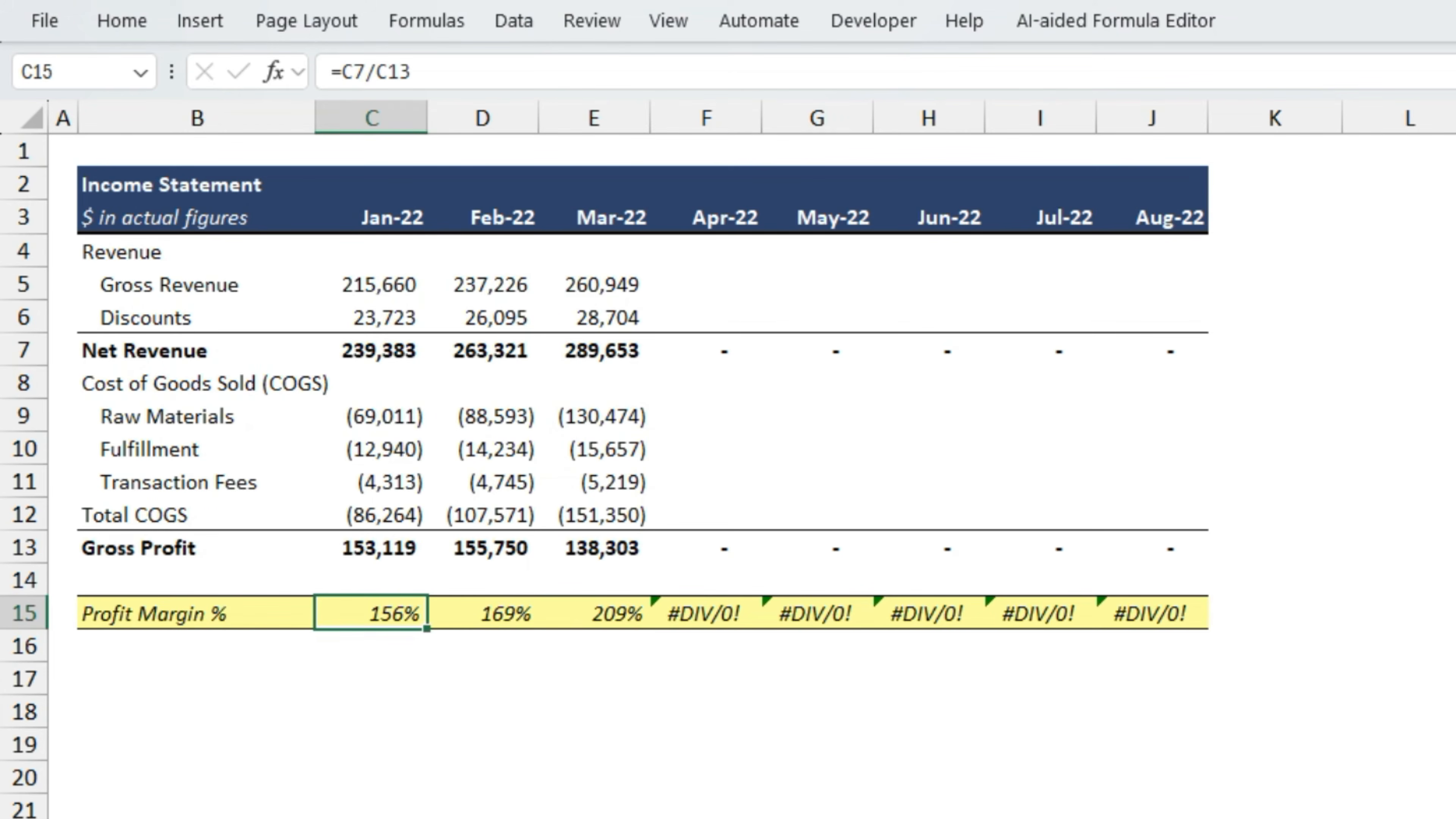
- Wrap the C15 profit margin formula in IFERROR with 0 as the error value, giving =IFERROR(C7/C13,0)
{"action": "key", "text": "F2"}
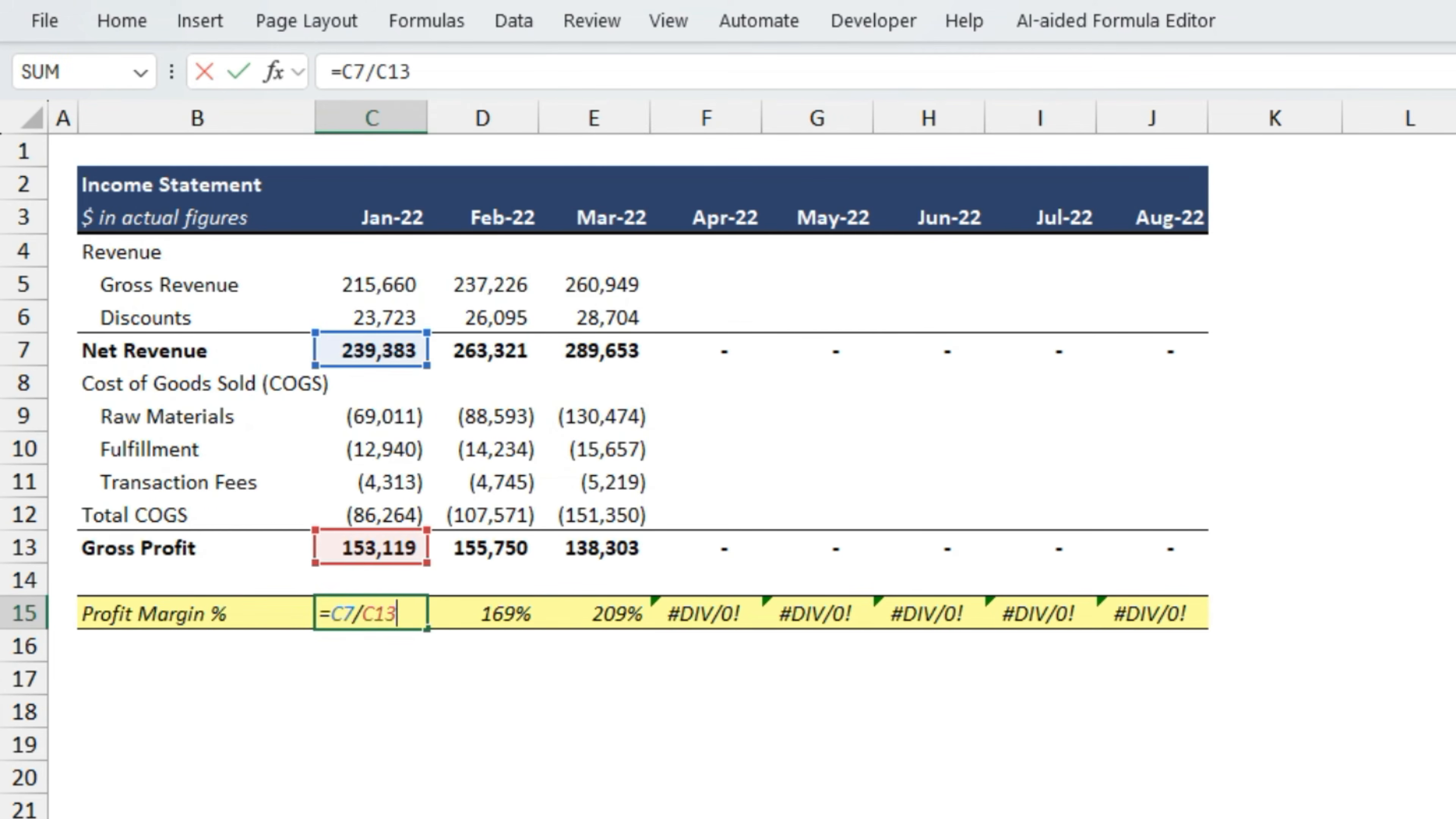
{"action": "left_click", "coordinate": [338, 611]}
{"action": "type", "text": "ifer"}
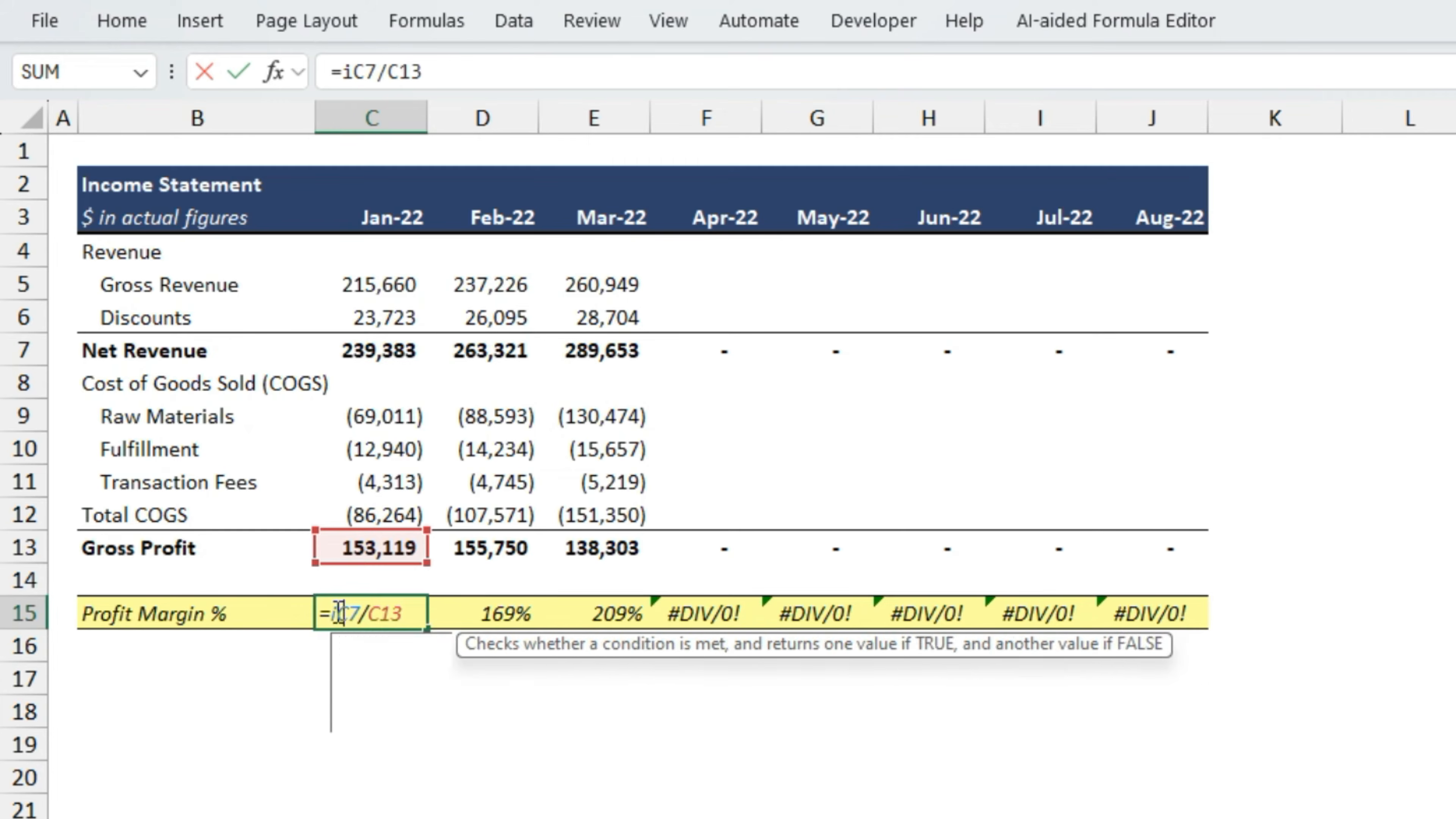
{"action": "key", "text": "Tab"}
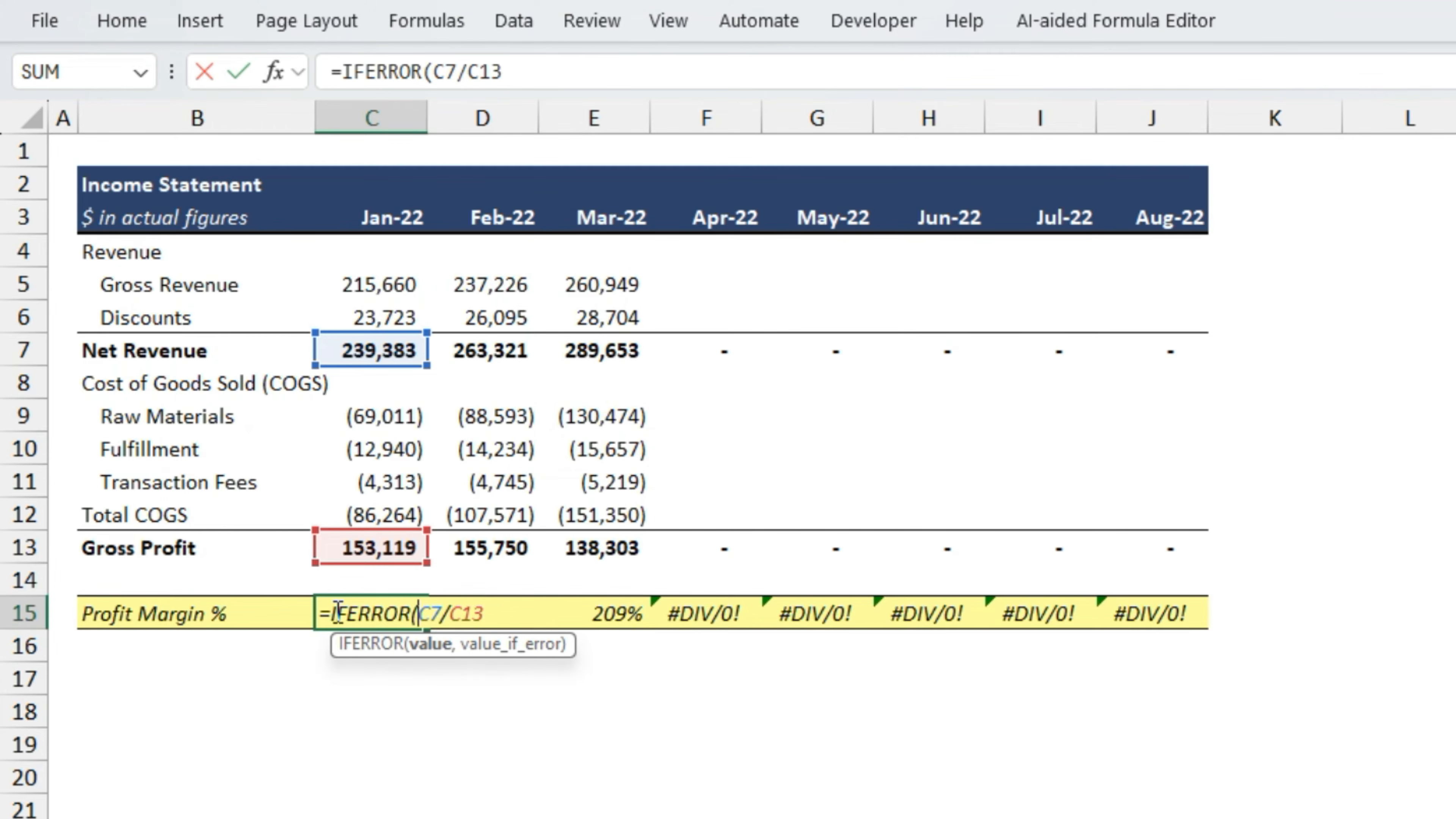
{"action": "key", "text": "End"}
{"action": "type", "text": ","}
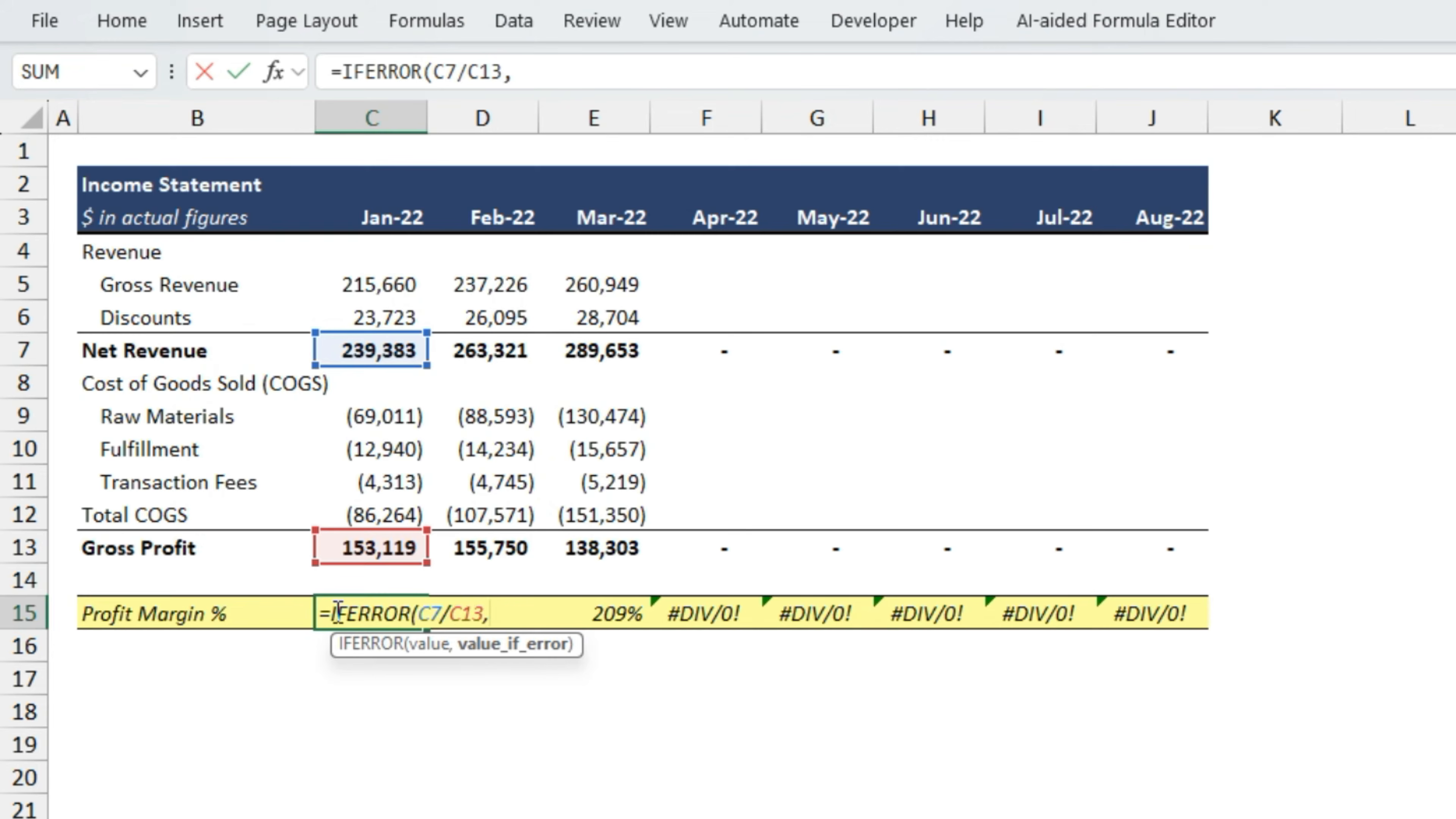
{"action": "type", "text": "0)"}
{"action": "key", "text": "Return"}
- Fill the IFERROR formula from C15 across to J15 for all months
{"action": "left_click", "coordinate": [335, 611]}
{"action": "key", "text": "ctrl+shift+Right"}
{"action": "key", "text": "ctrl+r"}
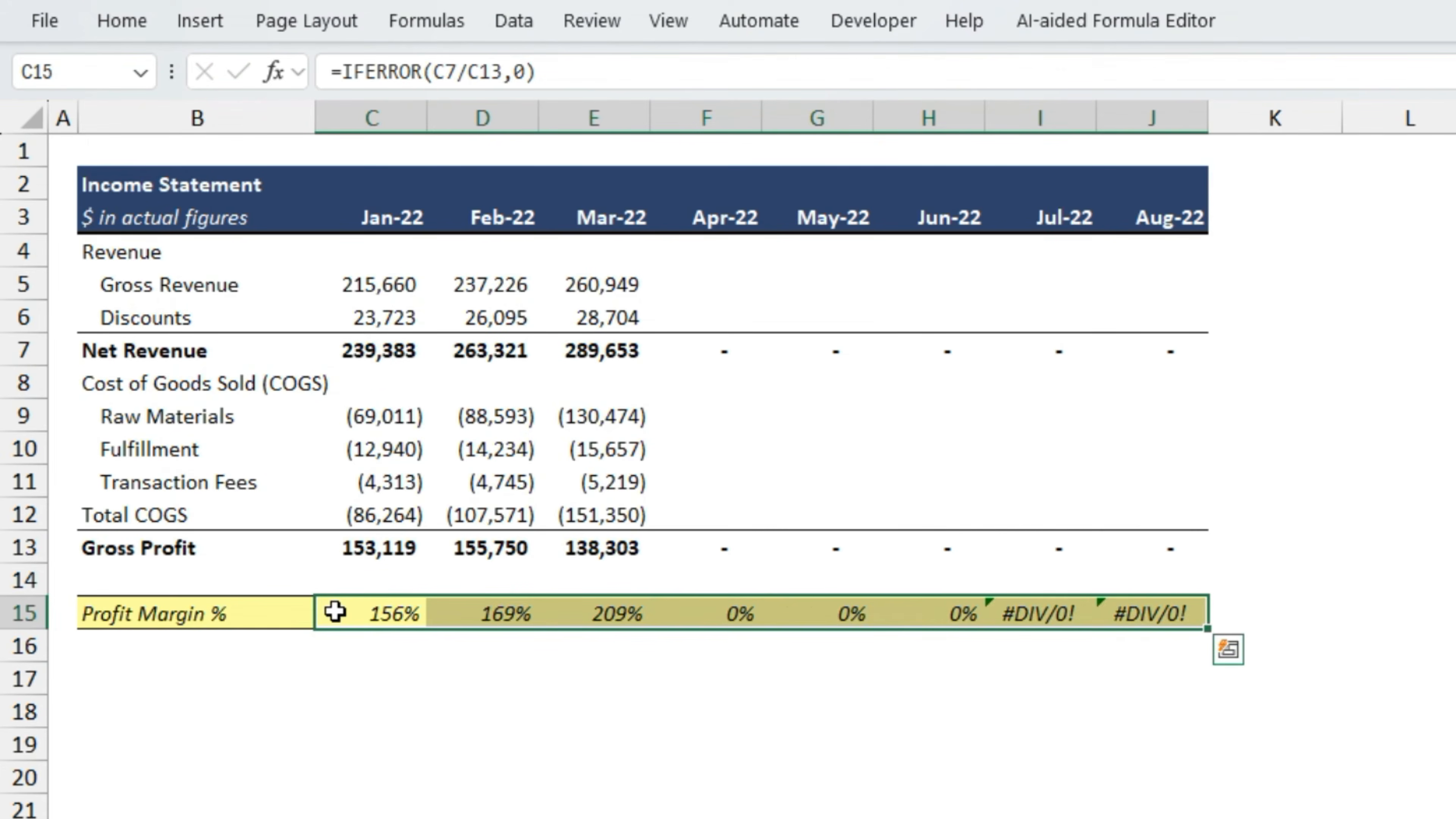
{"action": "left_click", "coordinate": [336, 612]}
- Check the IFERROR results in the Profit Margin % row from February through August
{"action": "key", "text": "Right"}
{"action": "key", "text": "Right"}
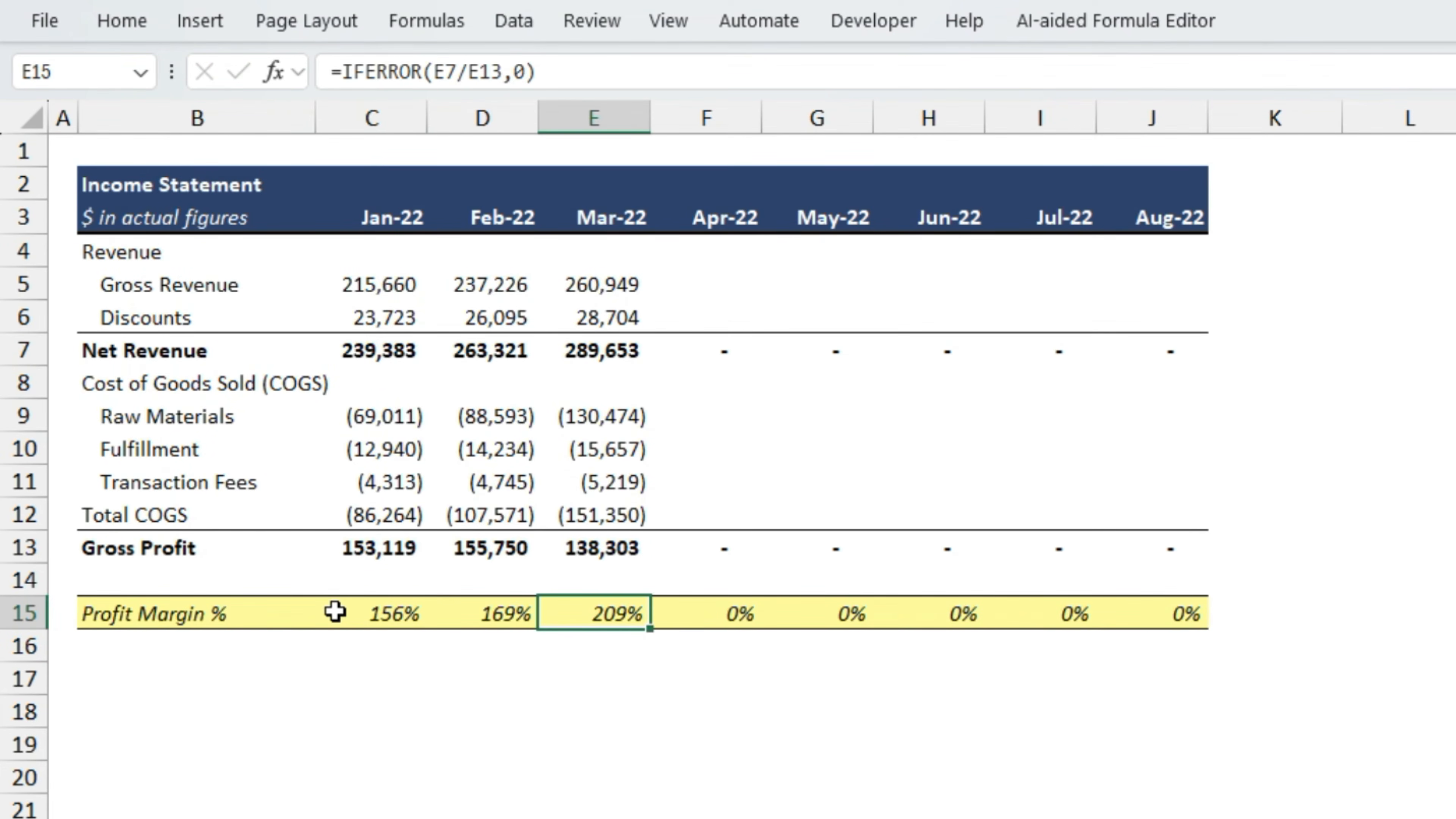
{"action": "key", "text": "Right"}
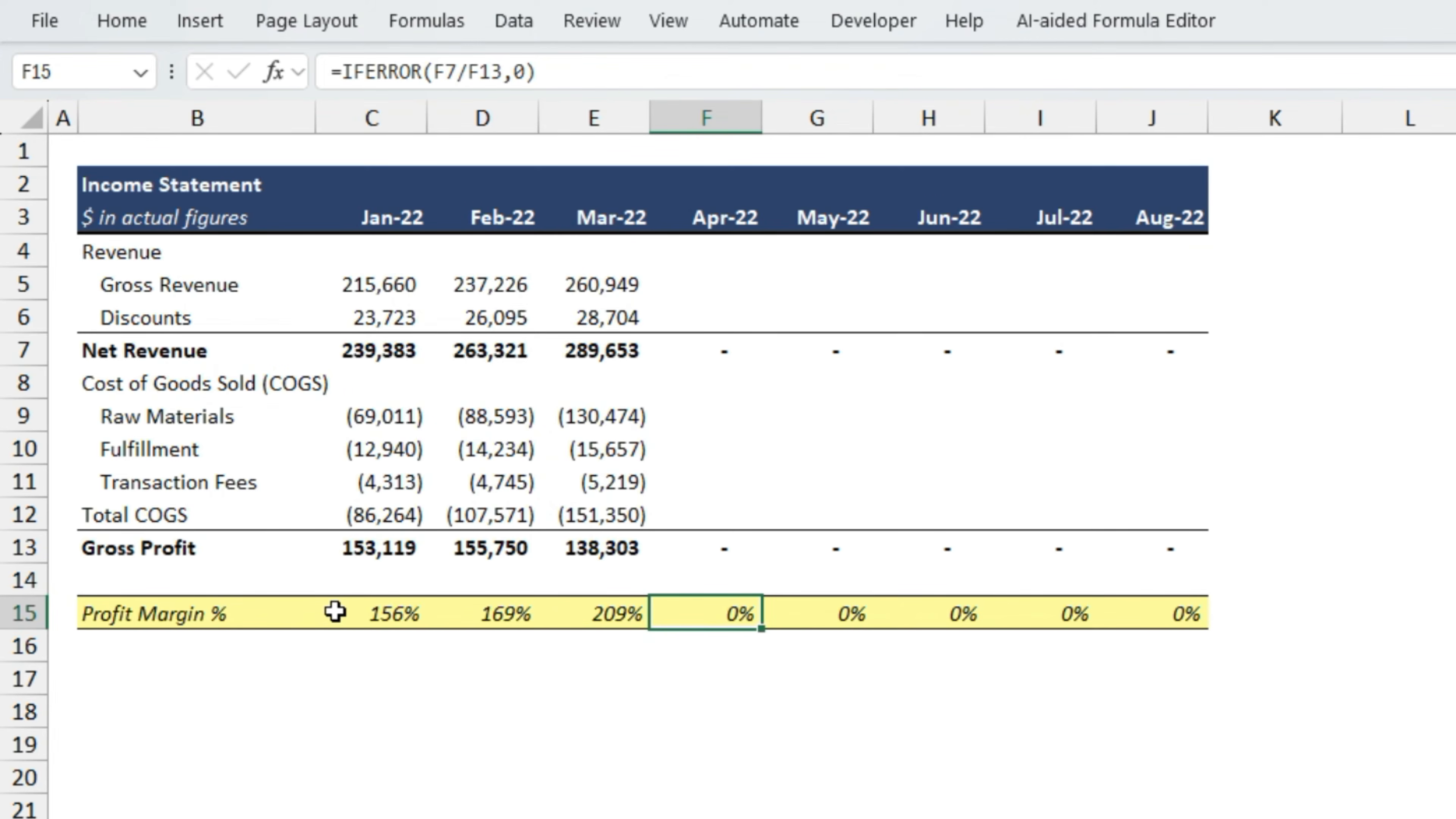
{"action": "key", "text": "Right"}
{"action": "key", "text": "Right"}
{"action": "key", "text": "Right"}
{"action": "key", "text": "Right"}
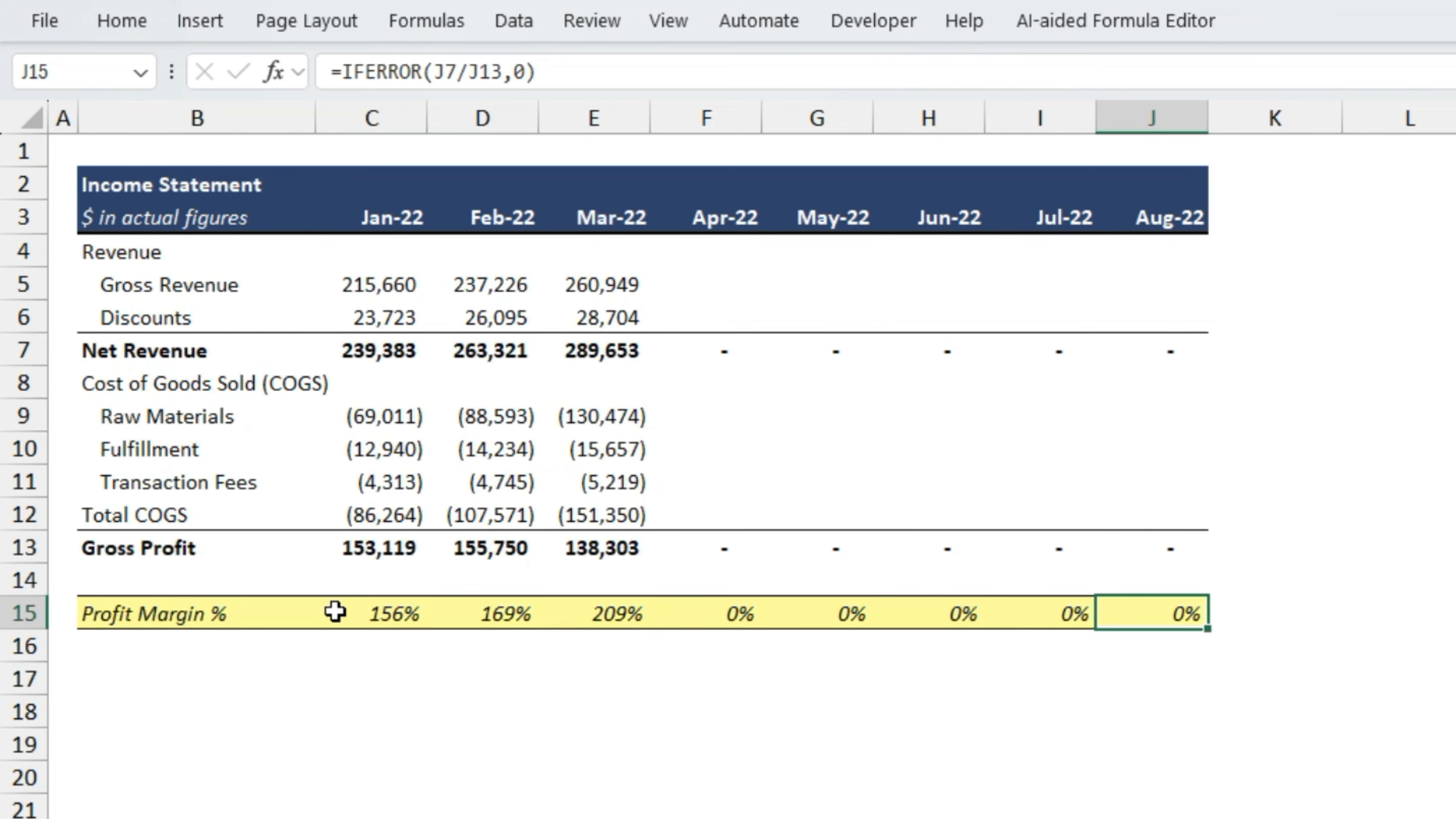
{"action": "key", "text": "Left"}
{"action": "key", "text": "Left"}
{"action": "key", "text": "Left"}
{"action": "key", "text": "Left"}
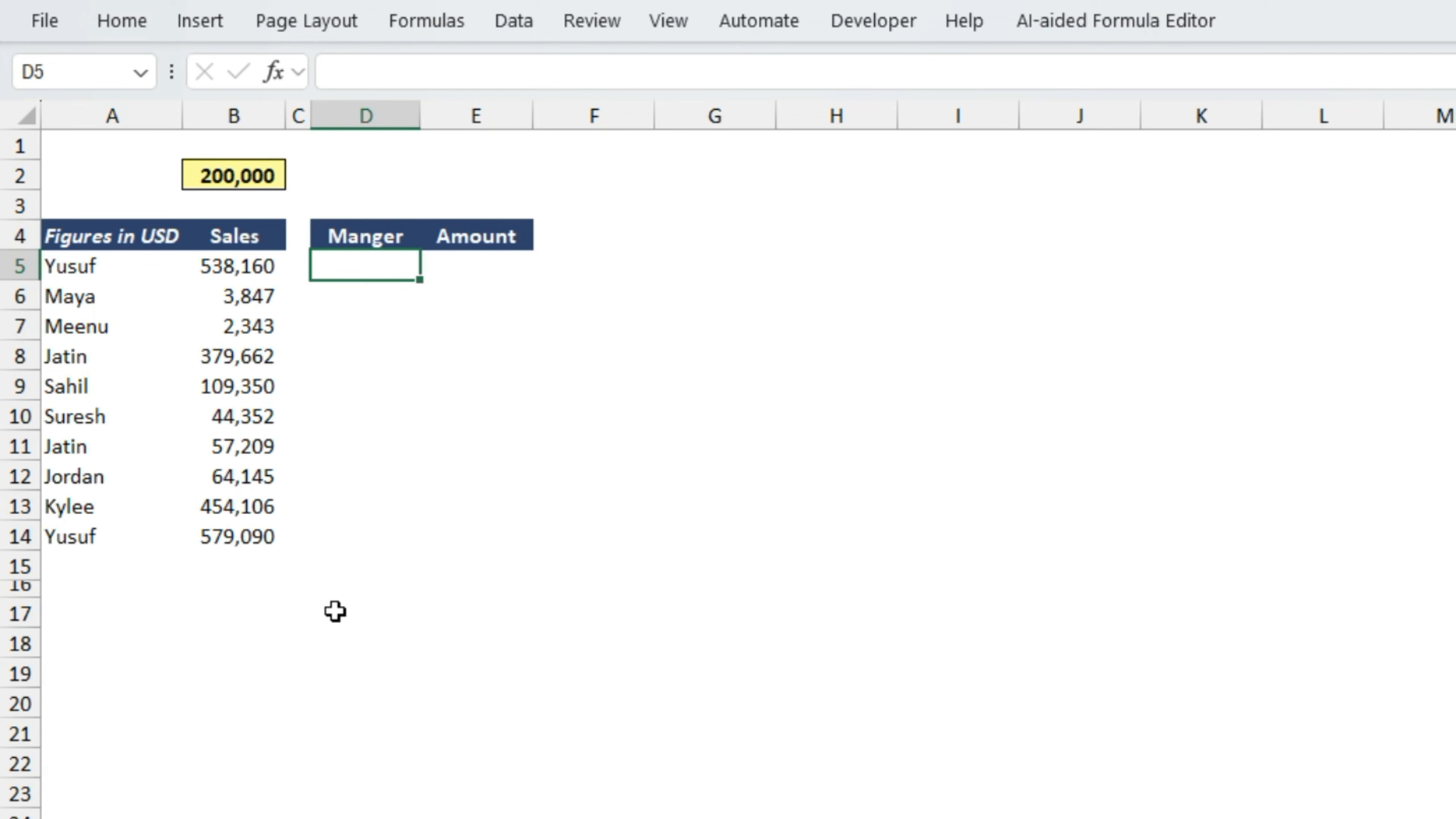
- Enter =FILTER(A5:B14,B5:B14>B2) in D5 to list managers whose sales exceed the threshold in B2
{"action": "type", "text": "=fil"}
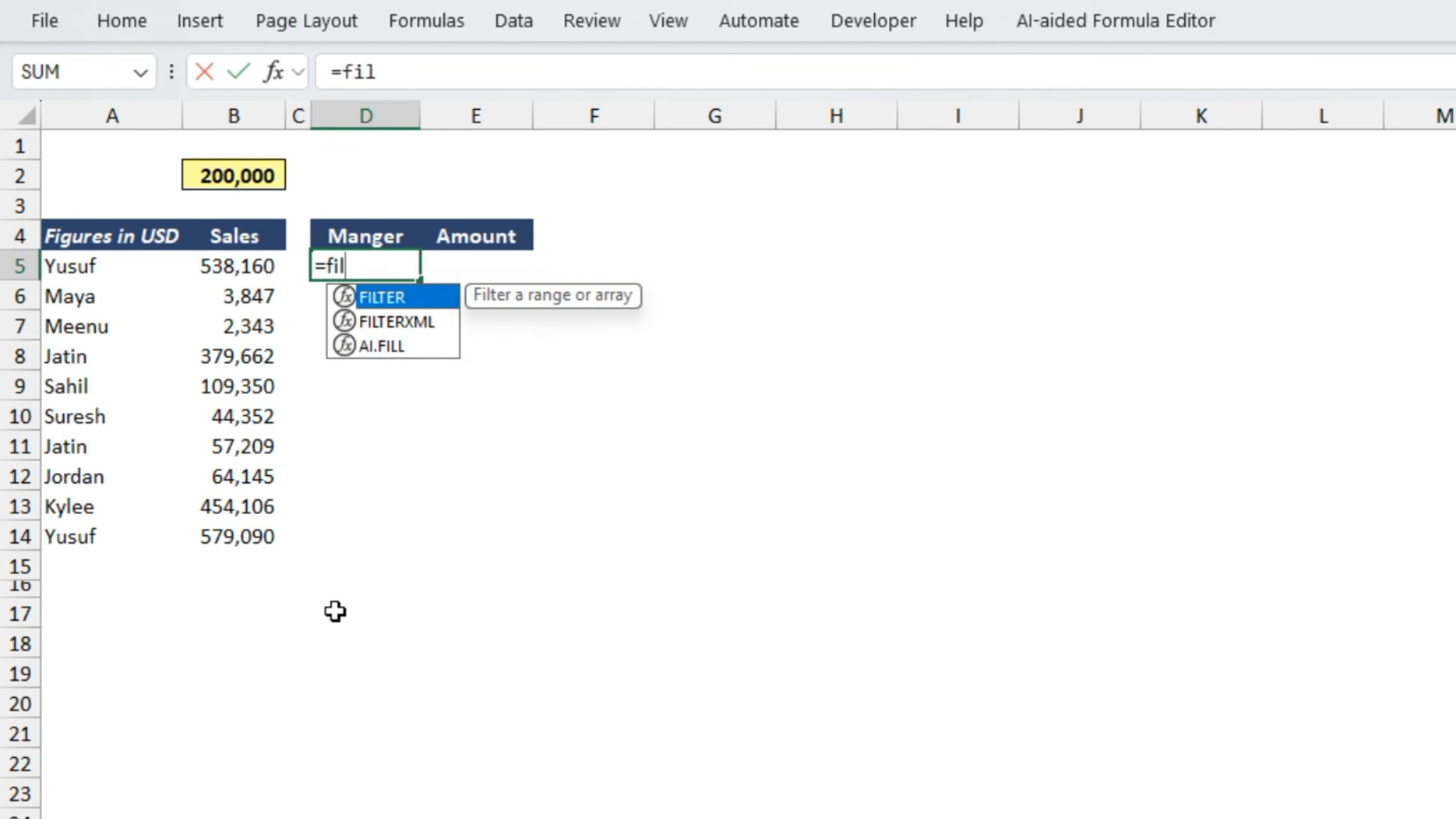
{"action": "key", "text": "Tab"}
{"action": "key", "text": "Left"}
{"action": "key", "text": "Left"}
{"action": "key", "text": "Left"}
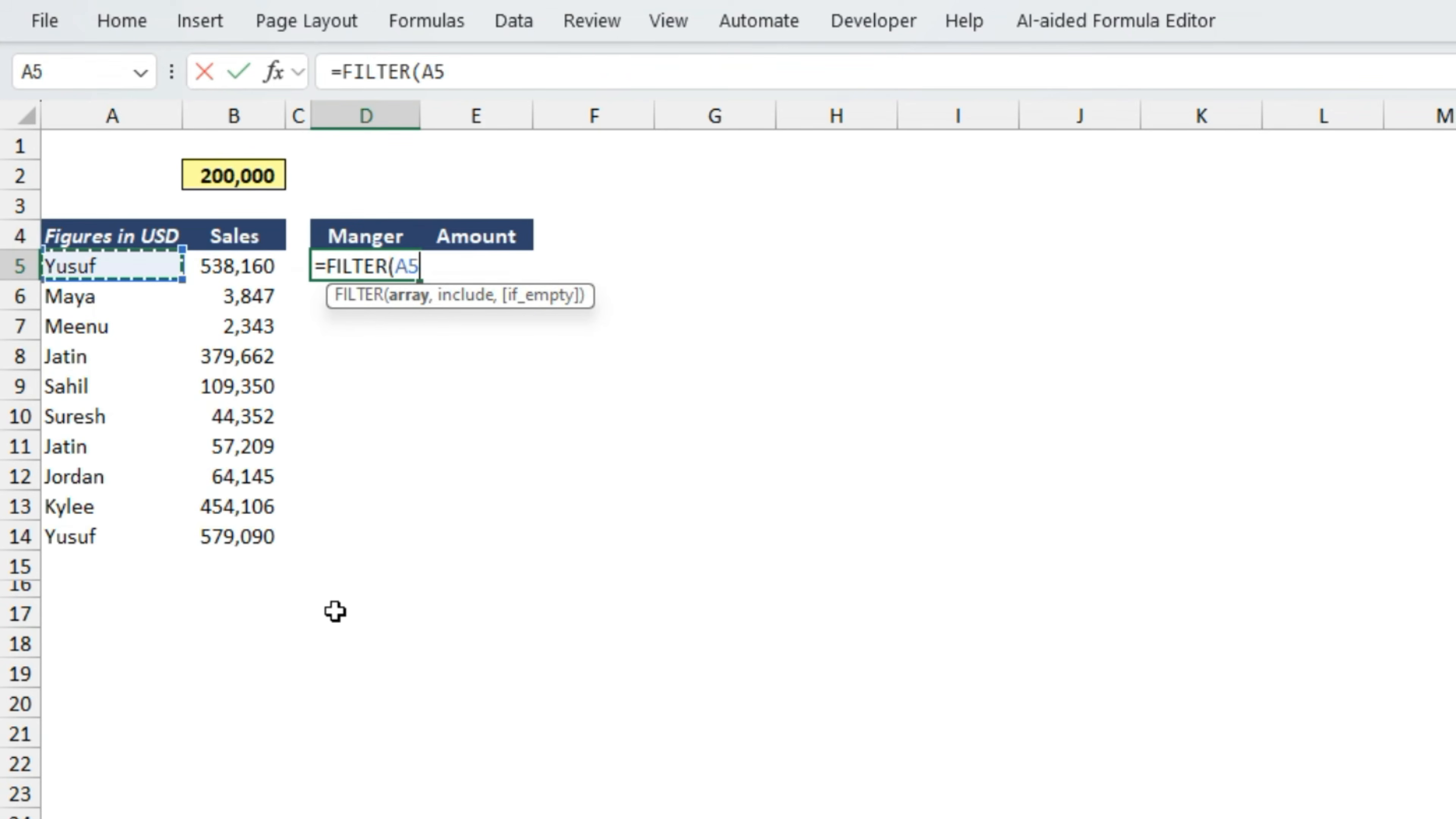
{"action": "key", "text": "ctrl+shift+Down"}
{"action": "key", "text": "ctrl+shift+Right"}
{"action": "type", "text": ","}
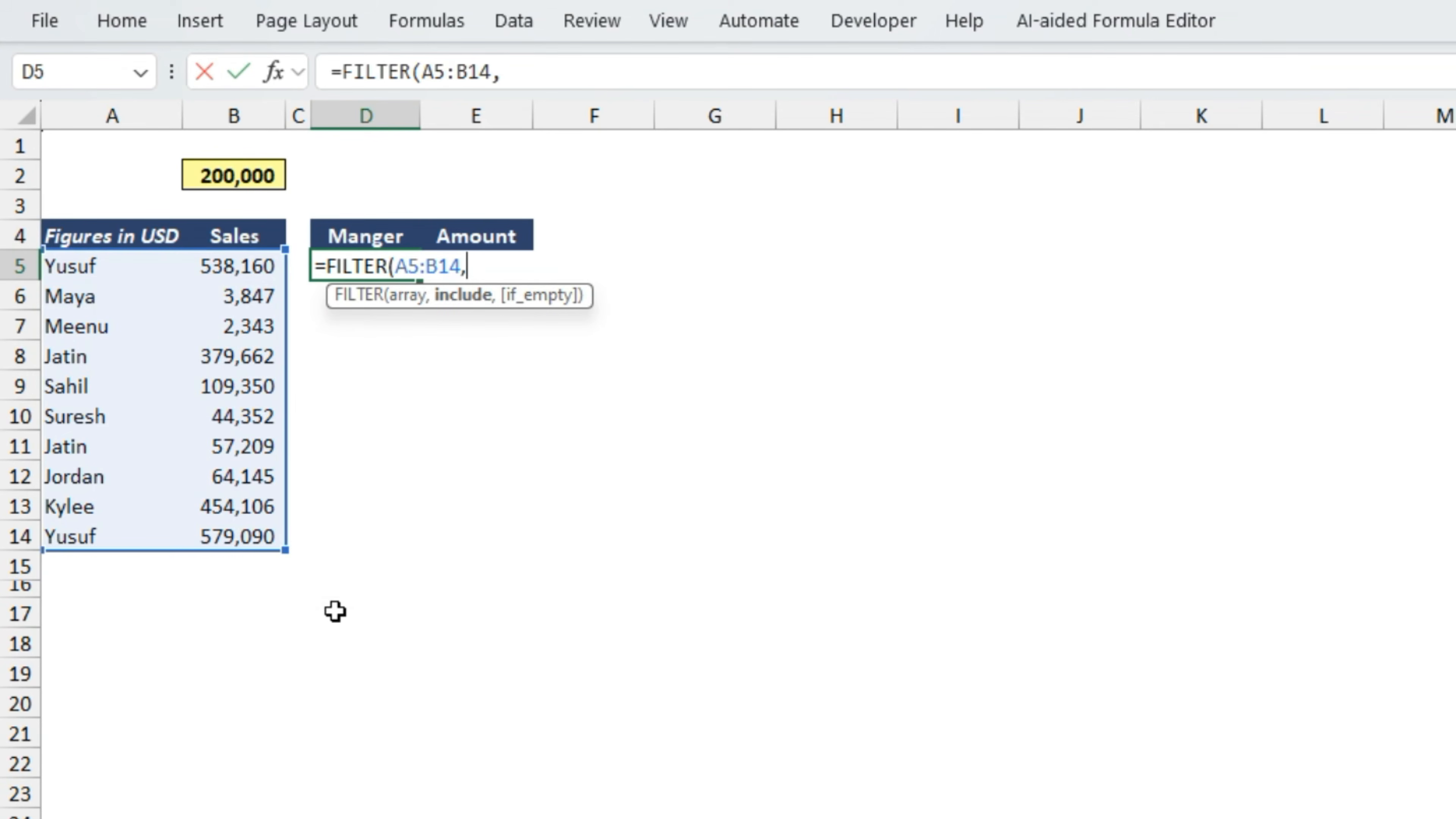
{"action": "key", "text": "Left"}
{"action": "key", "text": "Left"}
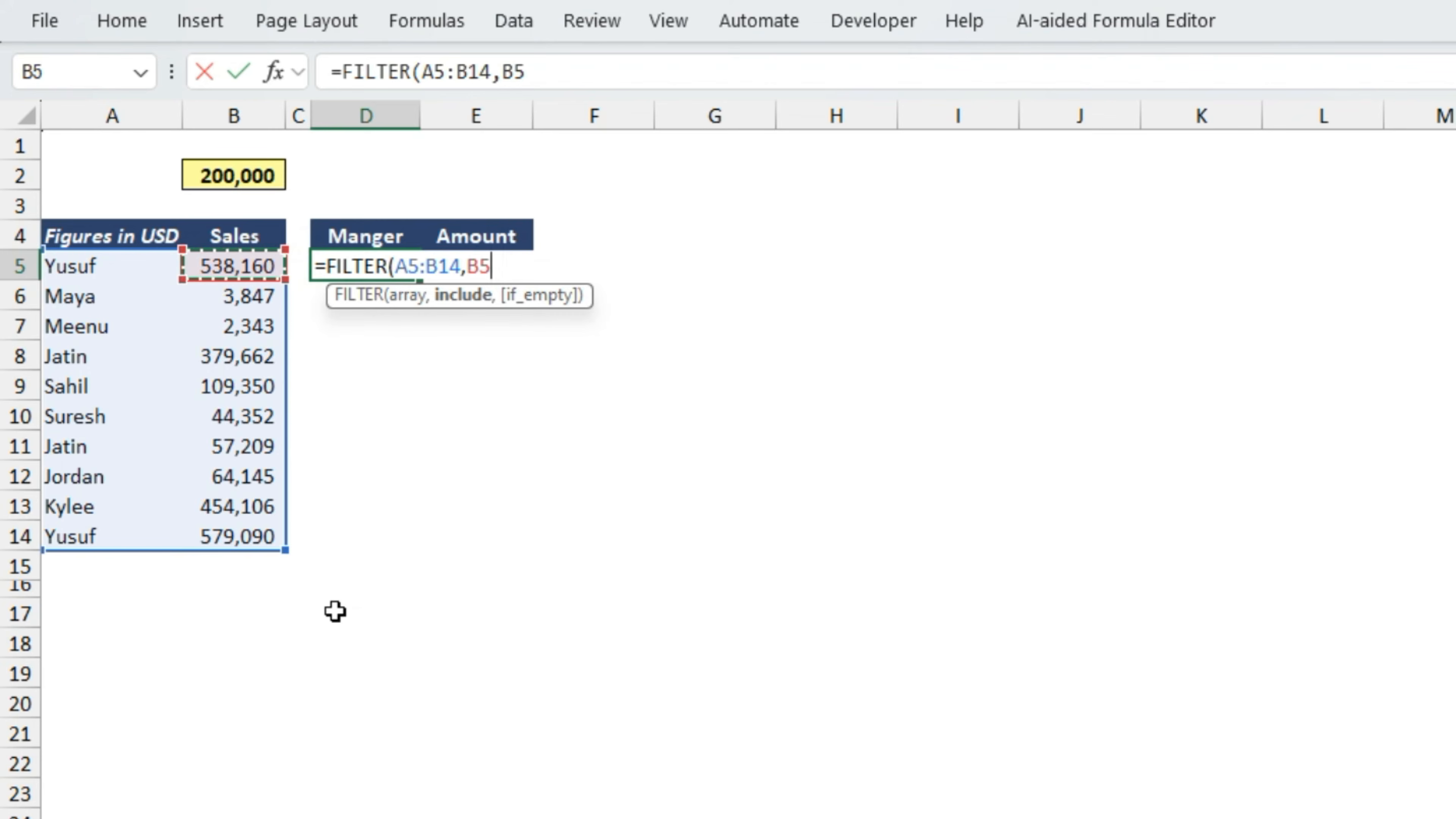
{"action": "key", "text": "ctrl+shift+Down"}
{"action": "type", "text": ">"}
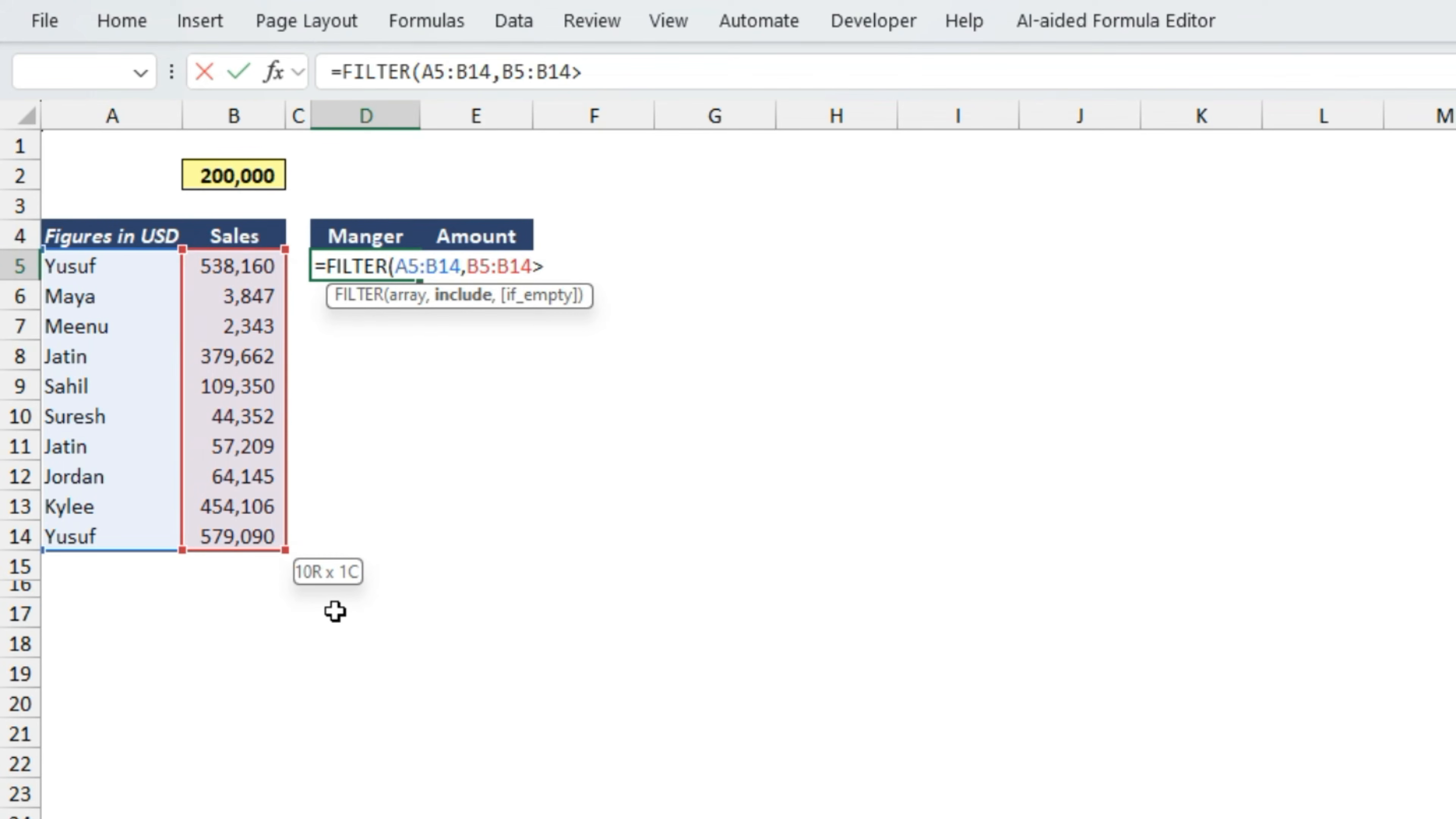
{"action": "left_click", "coordinate": [239, 170]}
{"action": "type", "text": ")"}
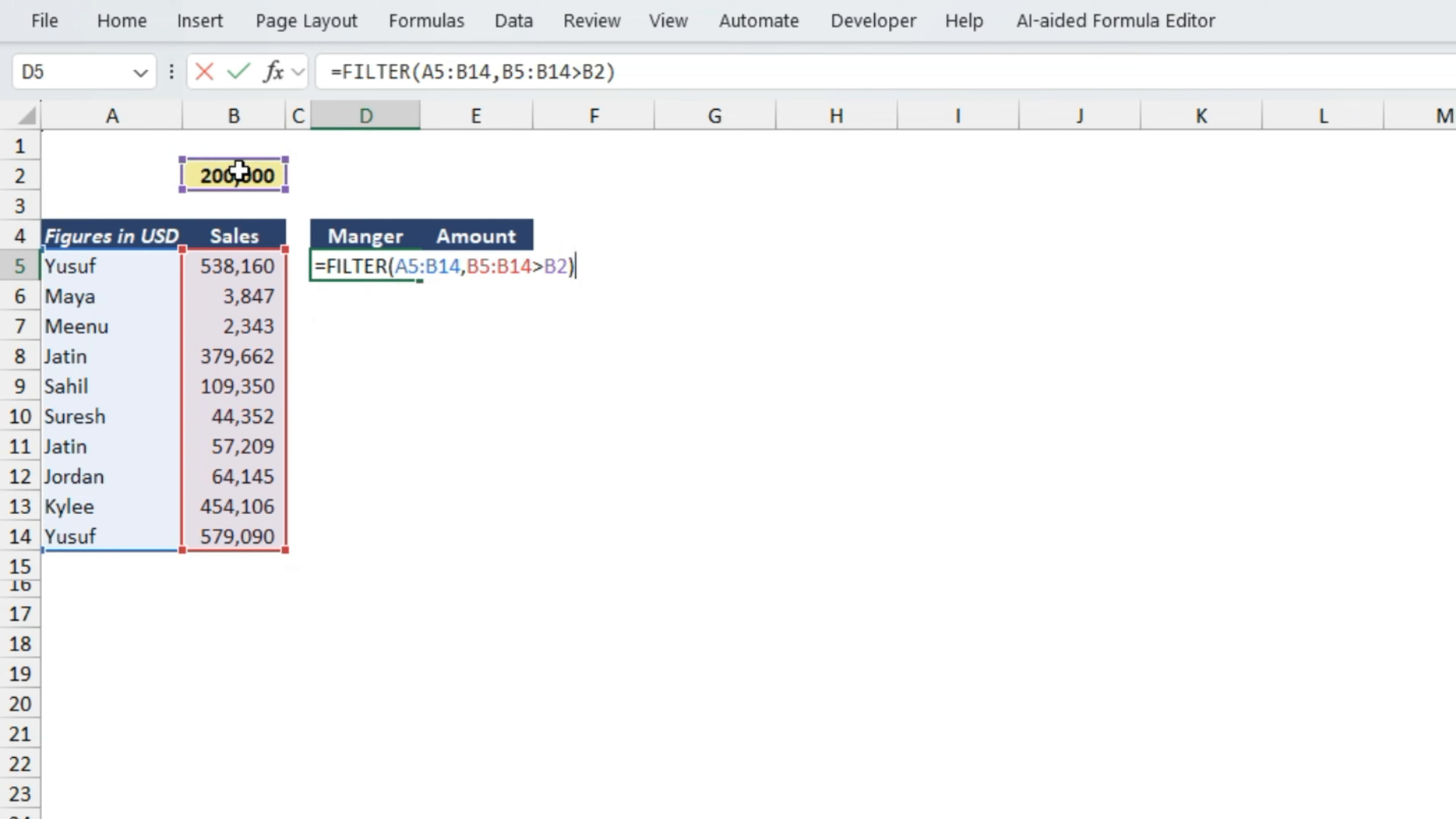
{"action": "key", "text": "Return"}
- Compare the filtered Amount values in column E with the original Sales figures in column B
{"action": "key", "text": "Up"}
{"action": "key", "text": "Right"}
{"action": "key", "text": "Right"}
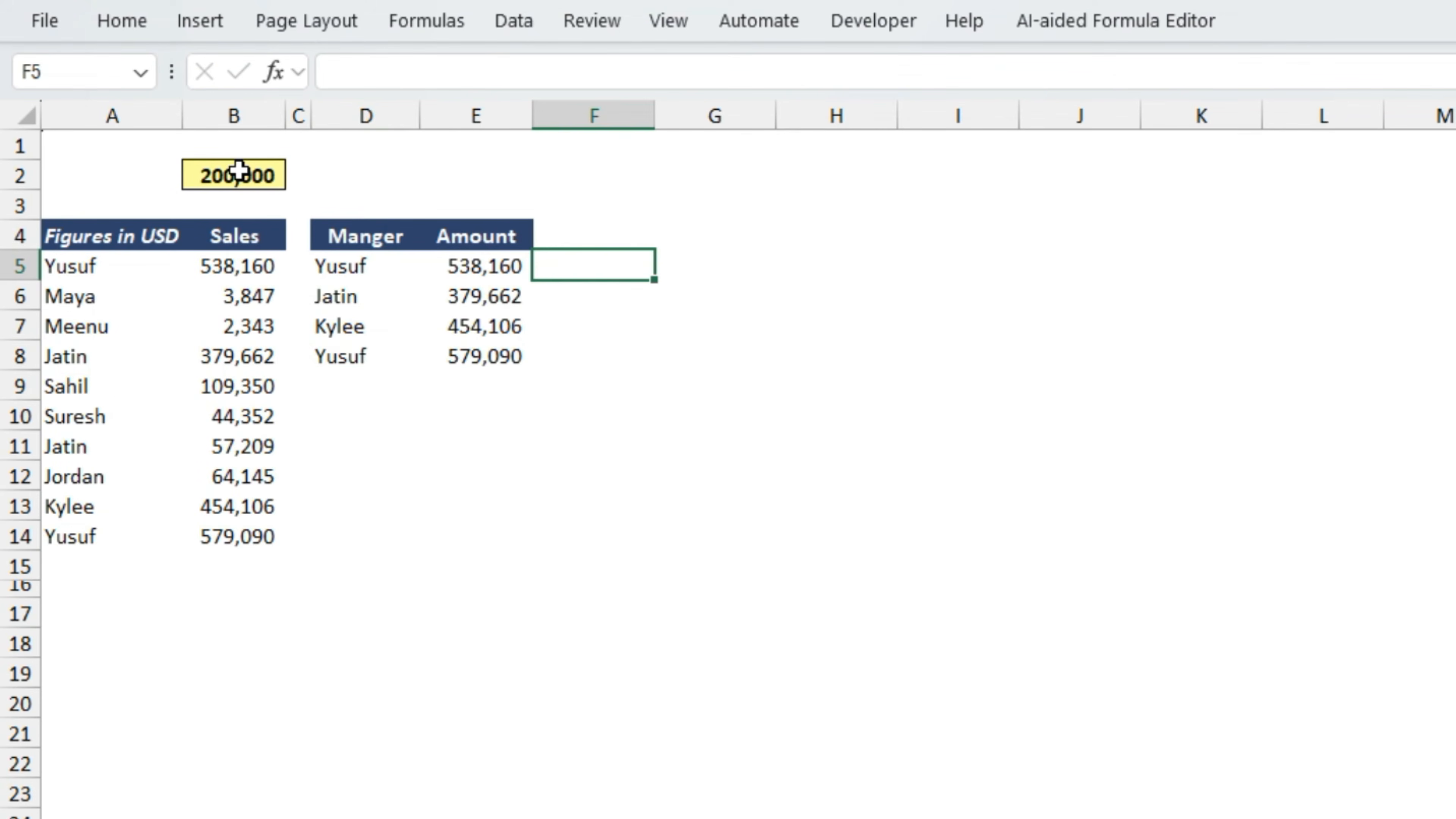
{"action": "key", "text": "Left"}
{"action": "key", "text": "Left"}
{"action": "key", "text": "Left"}
{"action": "key", "text": "Left"}
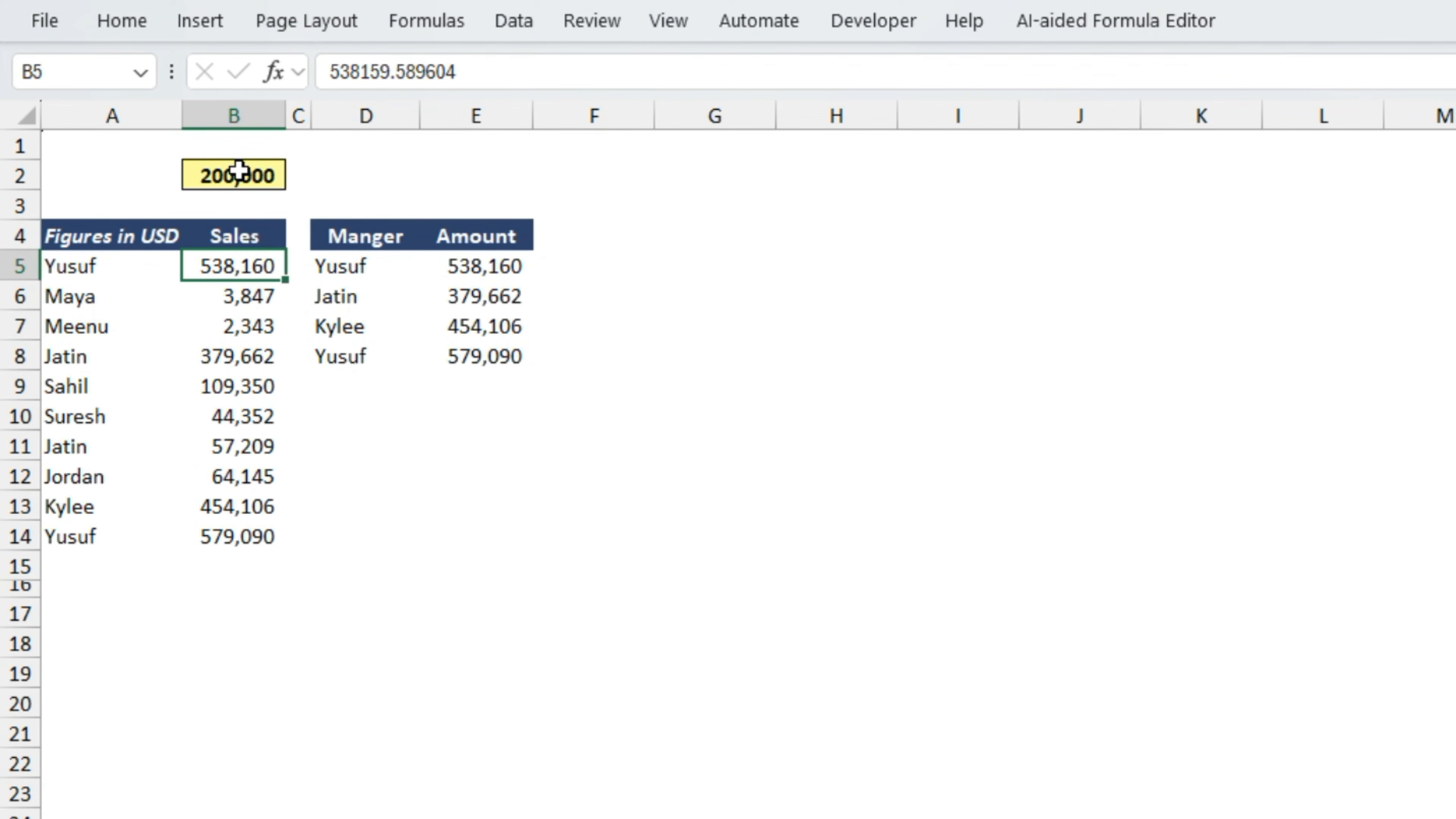
{"action": "key", "text": "Right"}
{"action": "key", "text": "Right"}
{"action": "key", "text": "Right"}
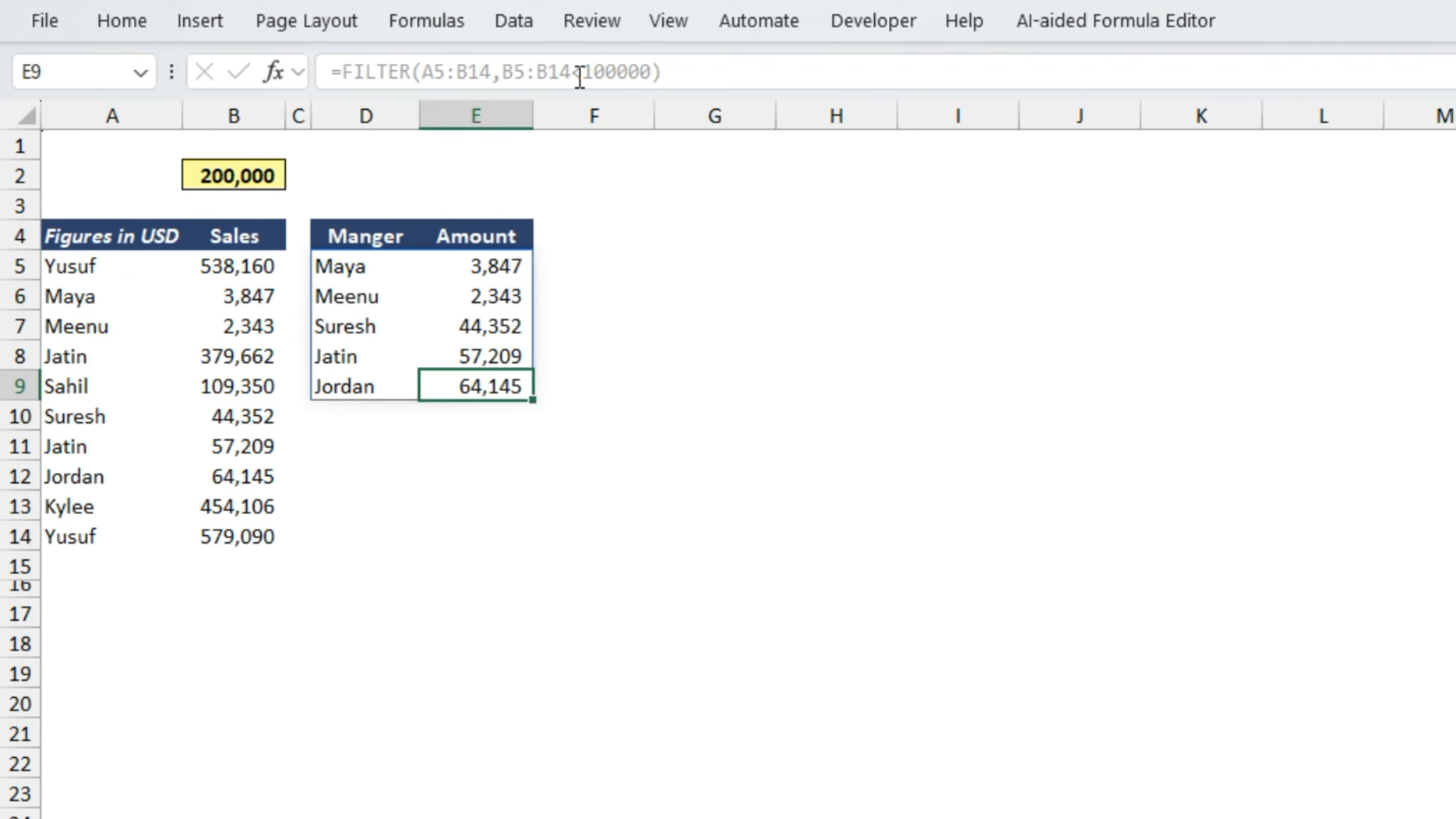
- Set the Sales figure in B8 to 343 to test the filter's automatic update
{"action": "key", "text": "Left"}
{"action": "key", "text": "Left"}
{"action": "key", "text": "Left"}
{"action": "key", "text": "Up"}
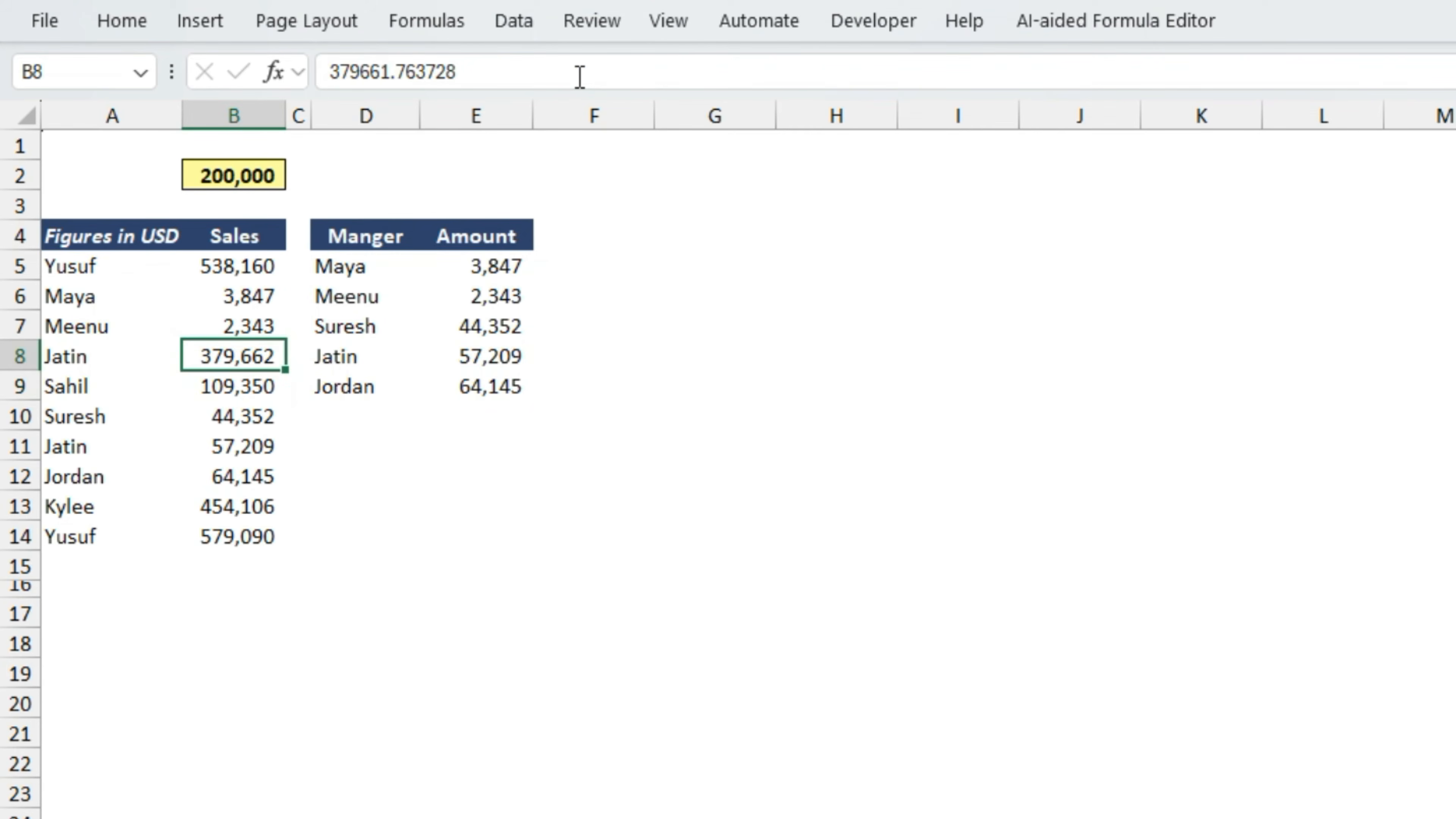
{"action": "key", "text": "F2"}
{"action": "key", "text": "shift+Home"}
{"action": "type", "text": "343"}
{"action": "key", "text": "Return"}
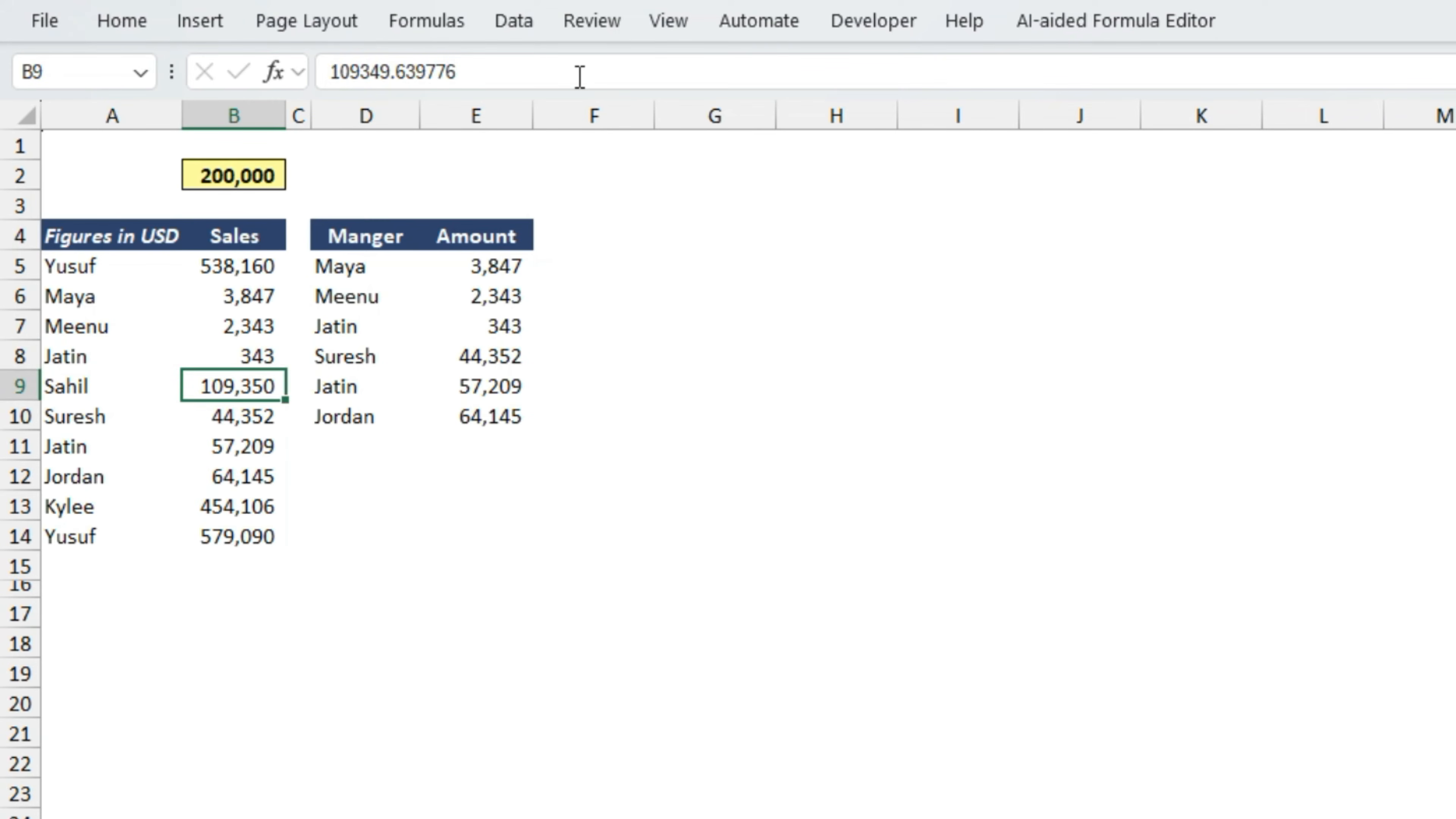
- Set the Sales figure in B10 to 3454 and check the filtered list
{"action": "key", "text": "Down"}
{"action": "key", "text": "F2"}
{"action": "key", "text": "shift+Home"}
{"action": "type", "text": "3454"}
{"action": "key", "text": "Return"}
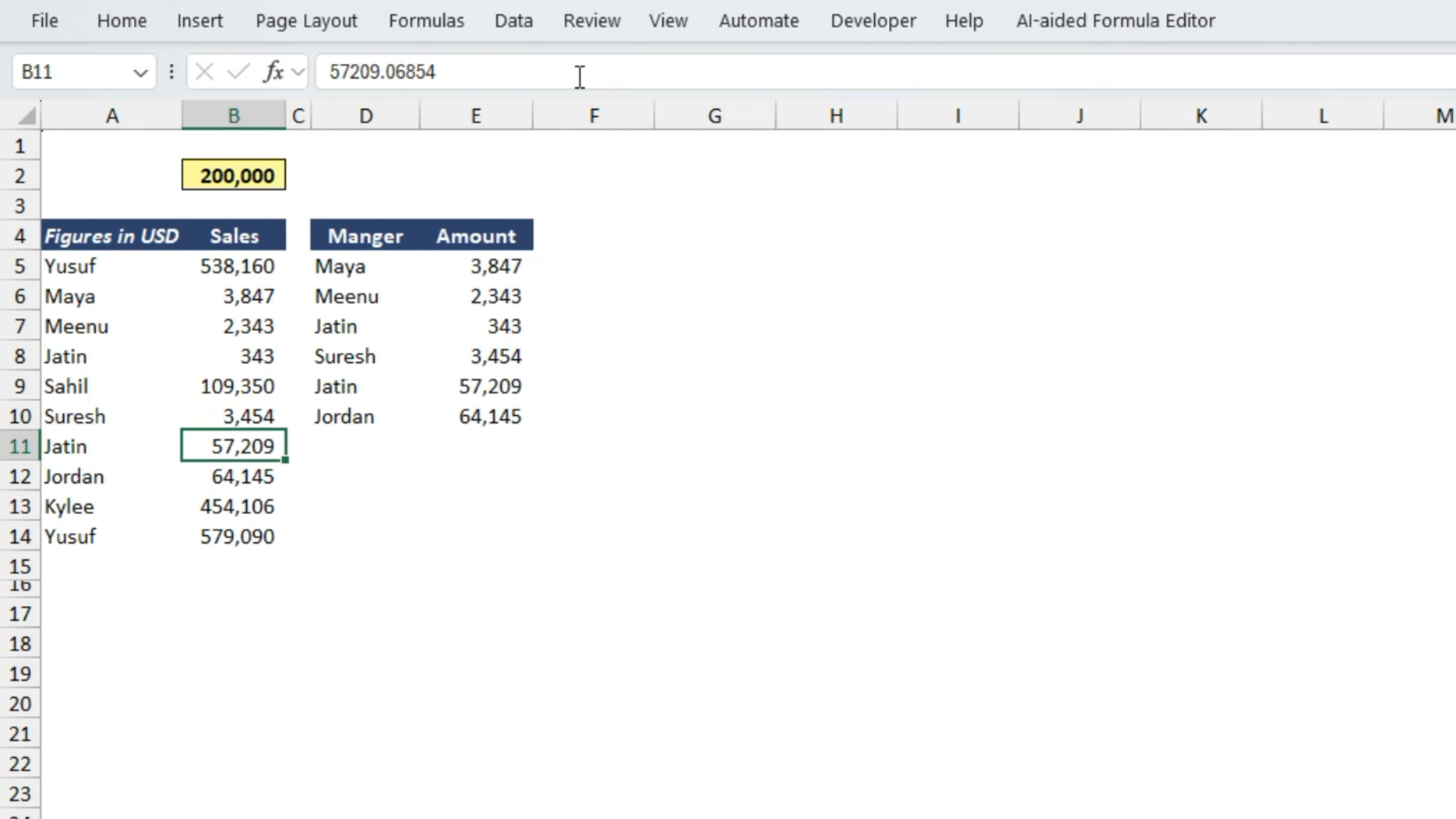
{"action": "key", "text": "Up"}
{"action": "key", "text": "Right"}
{"action": "key", "text": "Right"}
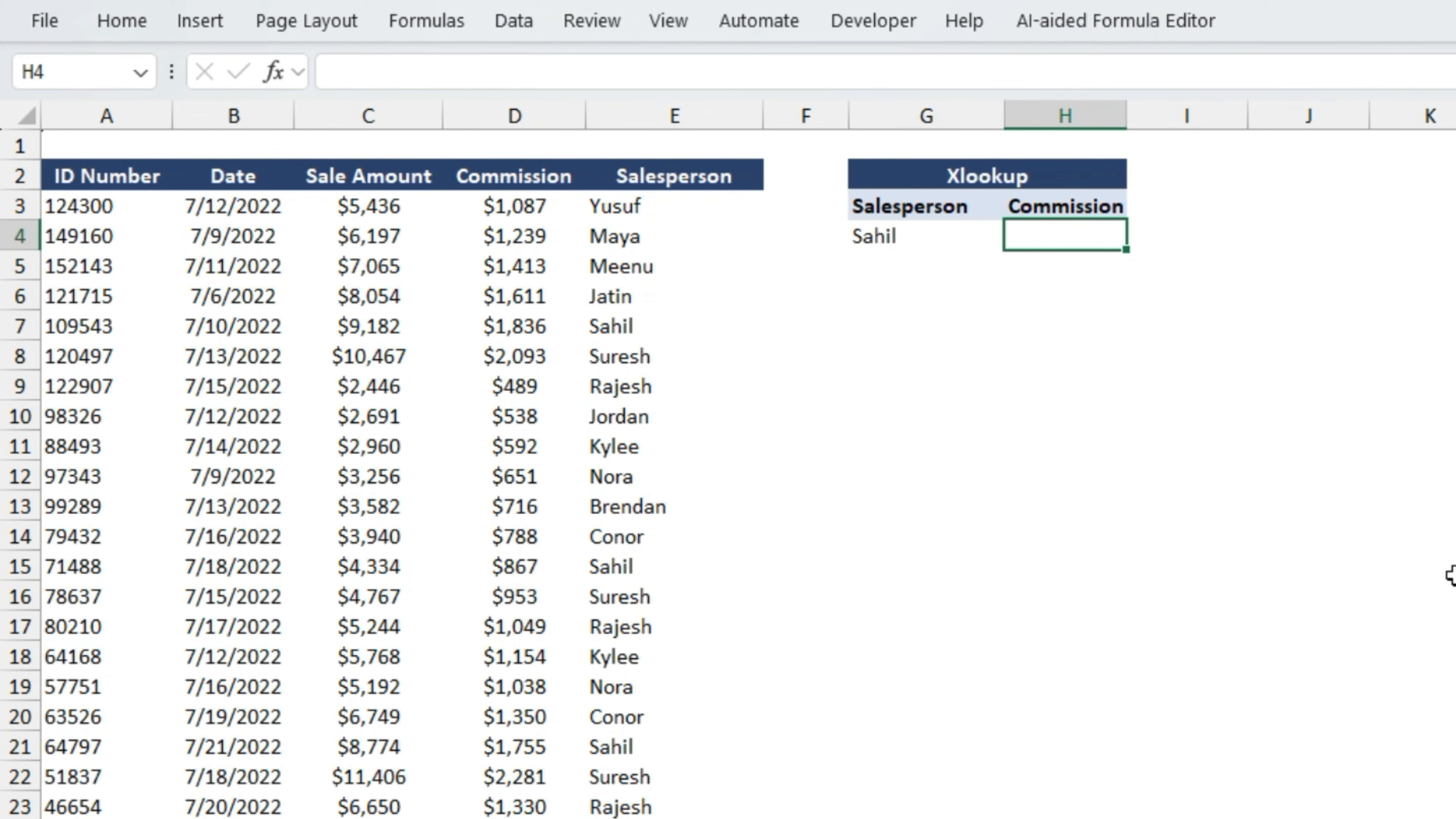
- Start an XLOOKUP formula in H4 with G4 as the lookup value and column E (E:E) as the lookup array
{"action": "type", "text": "=xlo"}
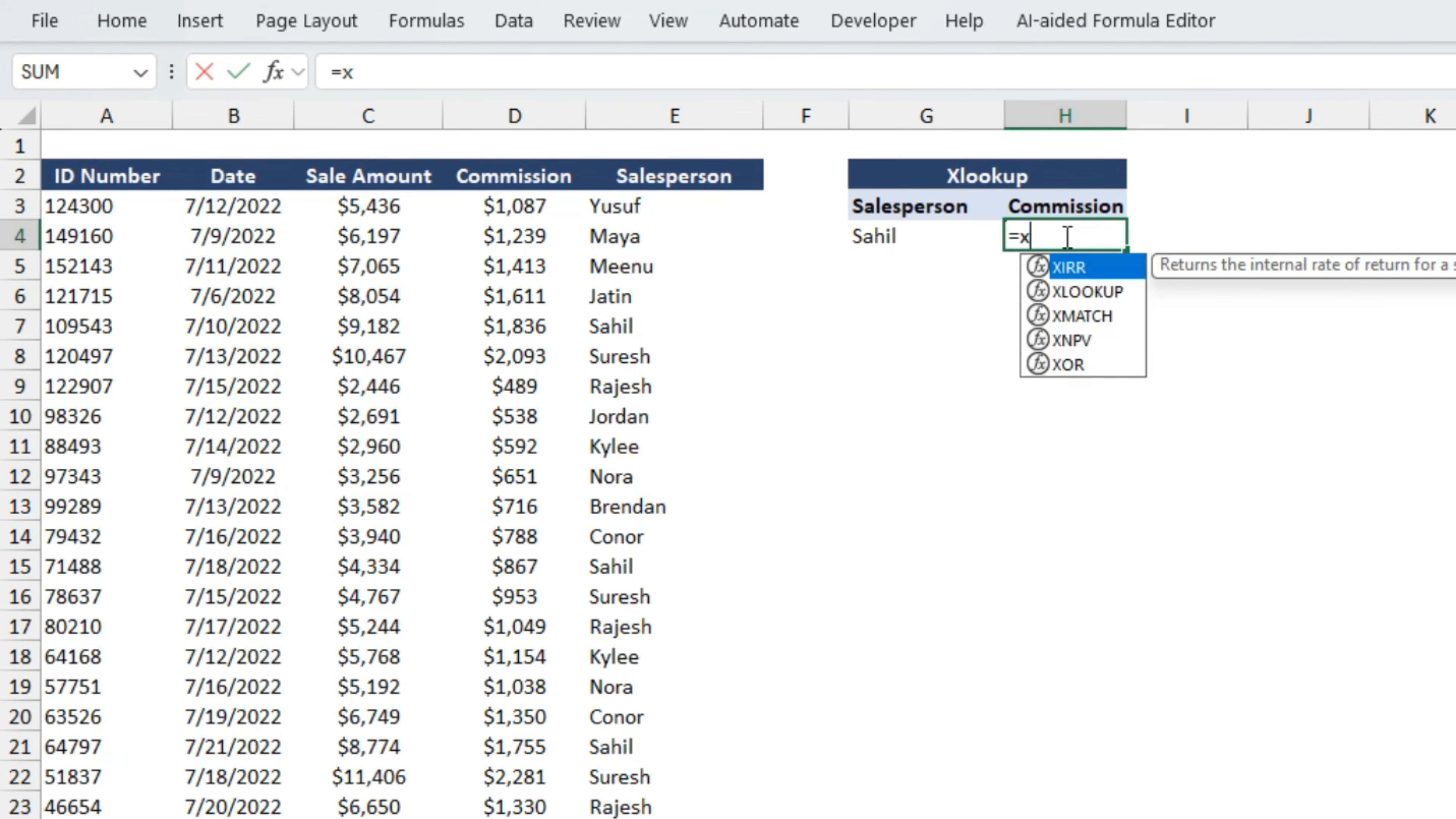
{"action": "key", "text": "Tab"}
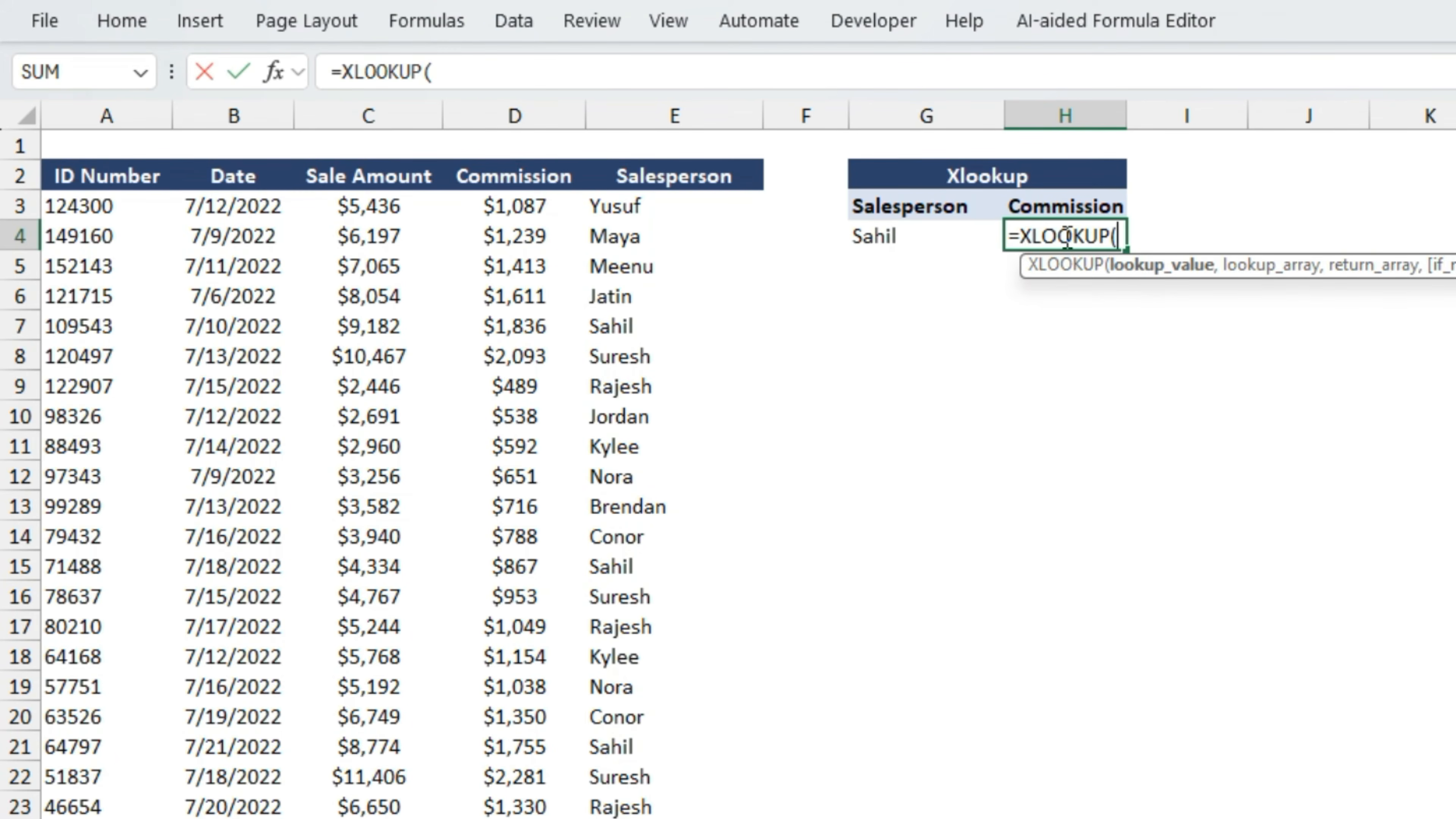
{"action": "key", "text": "Left"}
{"action": "type", "text": ","}
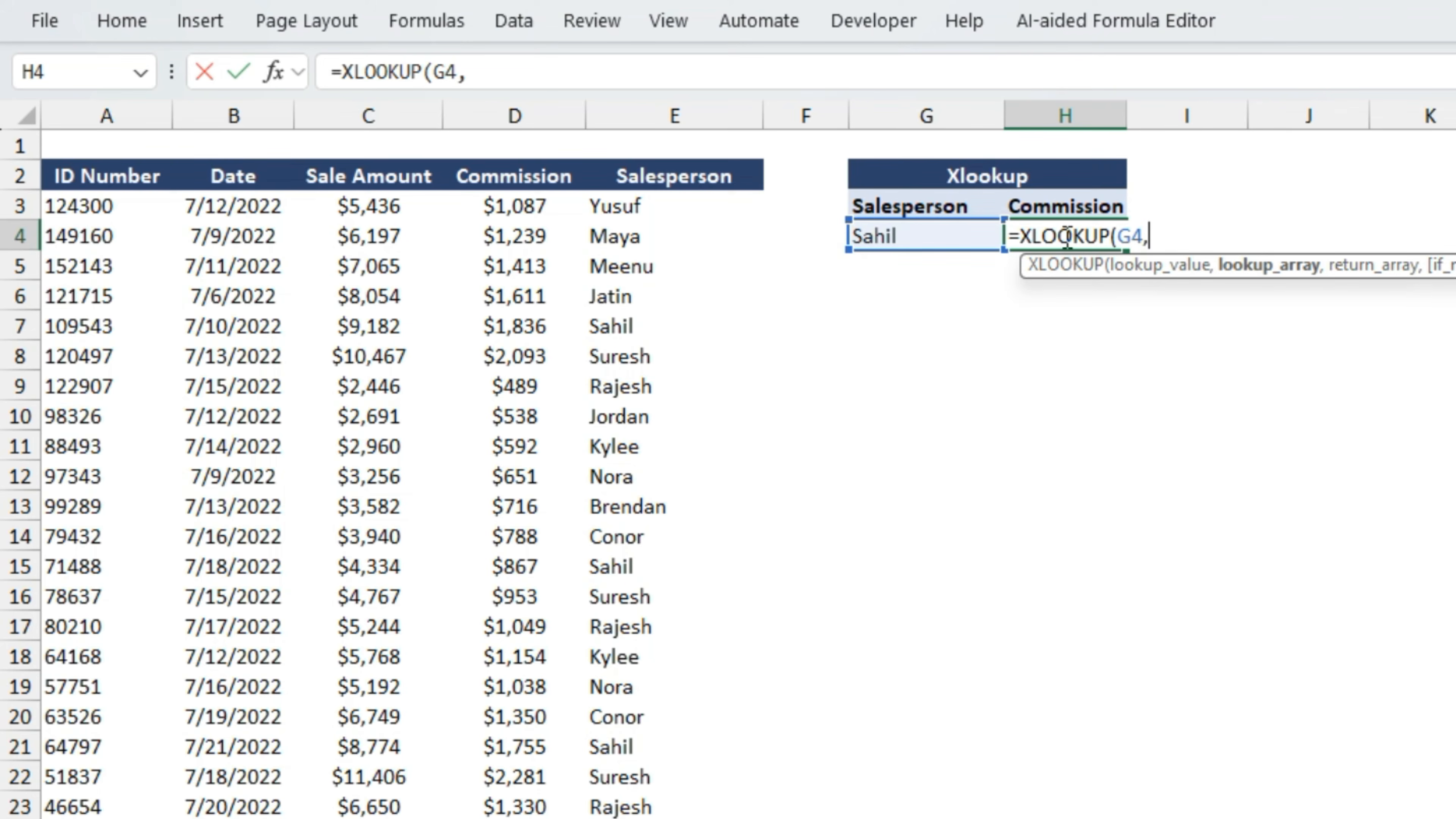
{"action": "key", "text": "Left"}
{"action": "key", "text": "Left"}
{"action": "key", "text": "Left"}
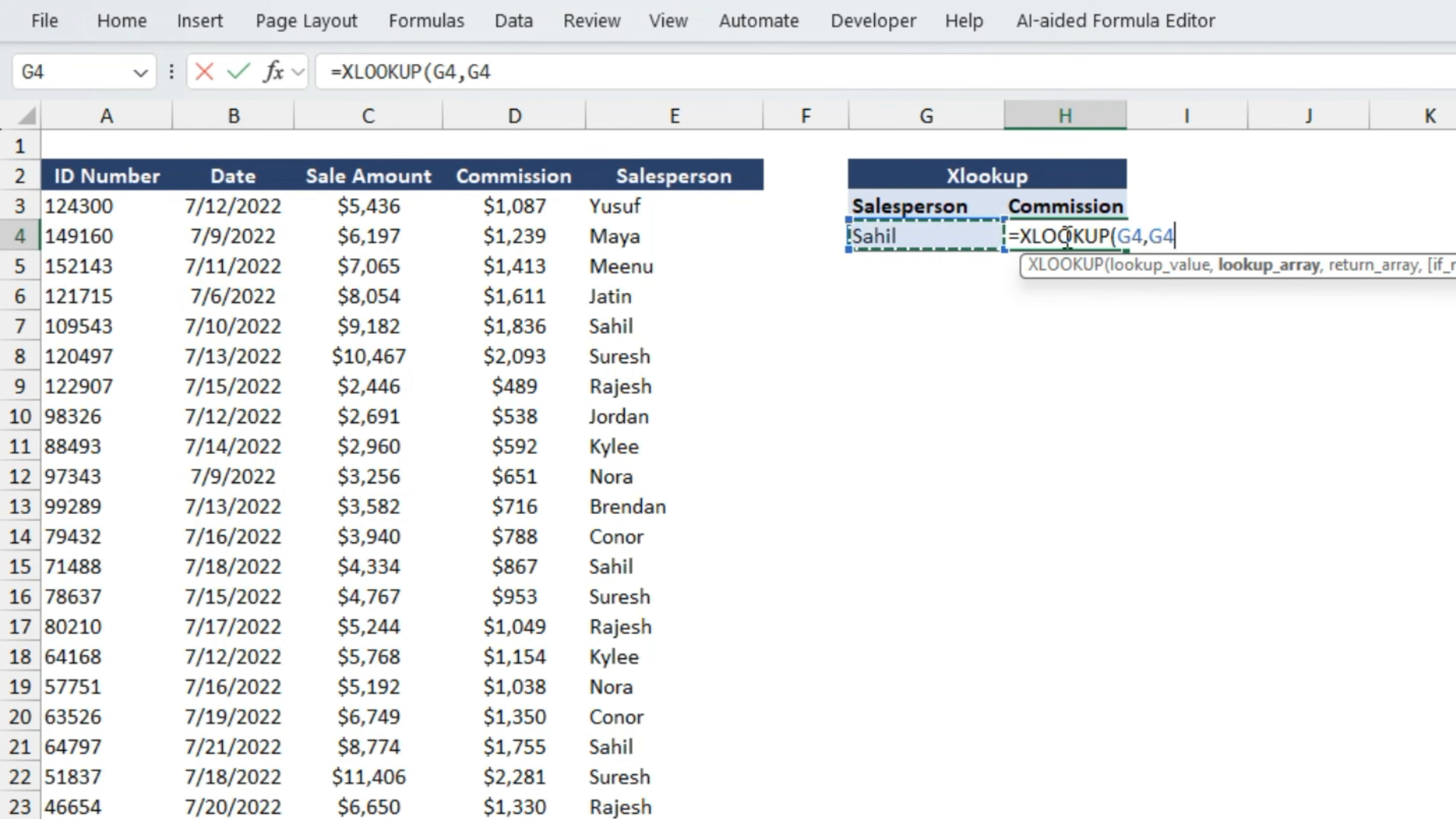
{"action": "key", "text": "Up"}
{"action": "key", "text": "Up"}
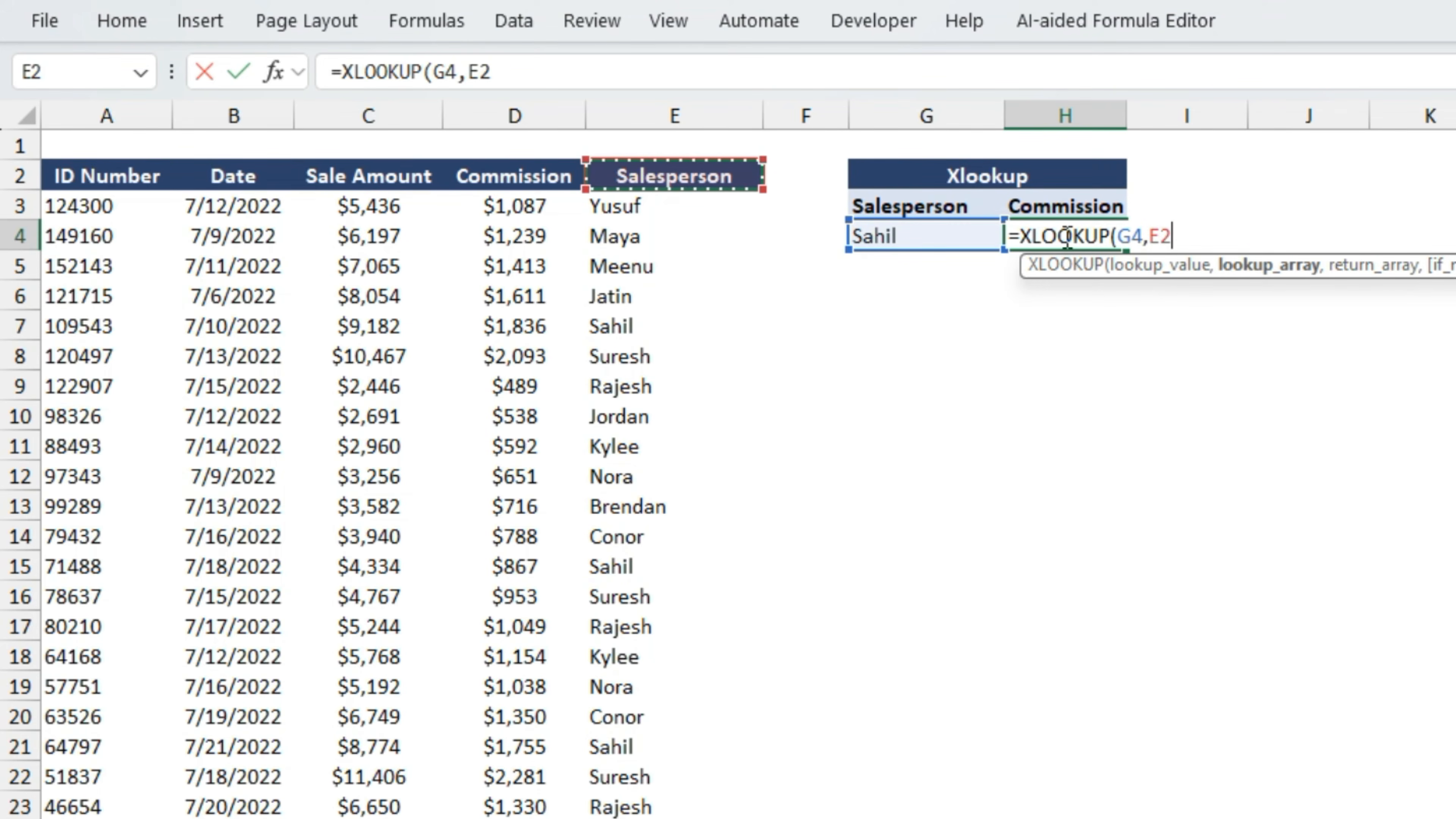
{"action": "key", "text": "ctrl+space"}
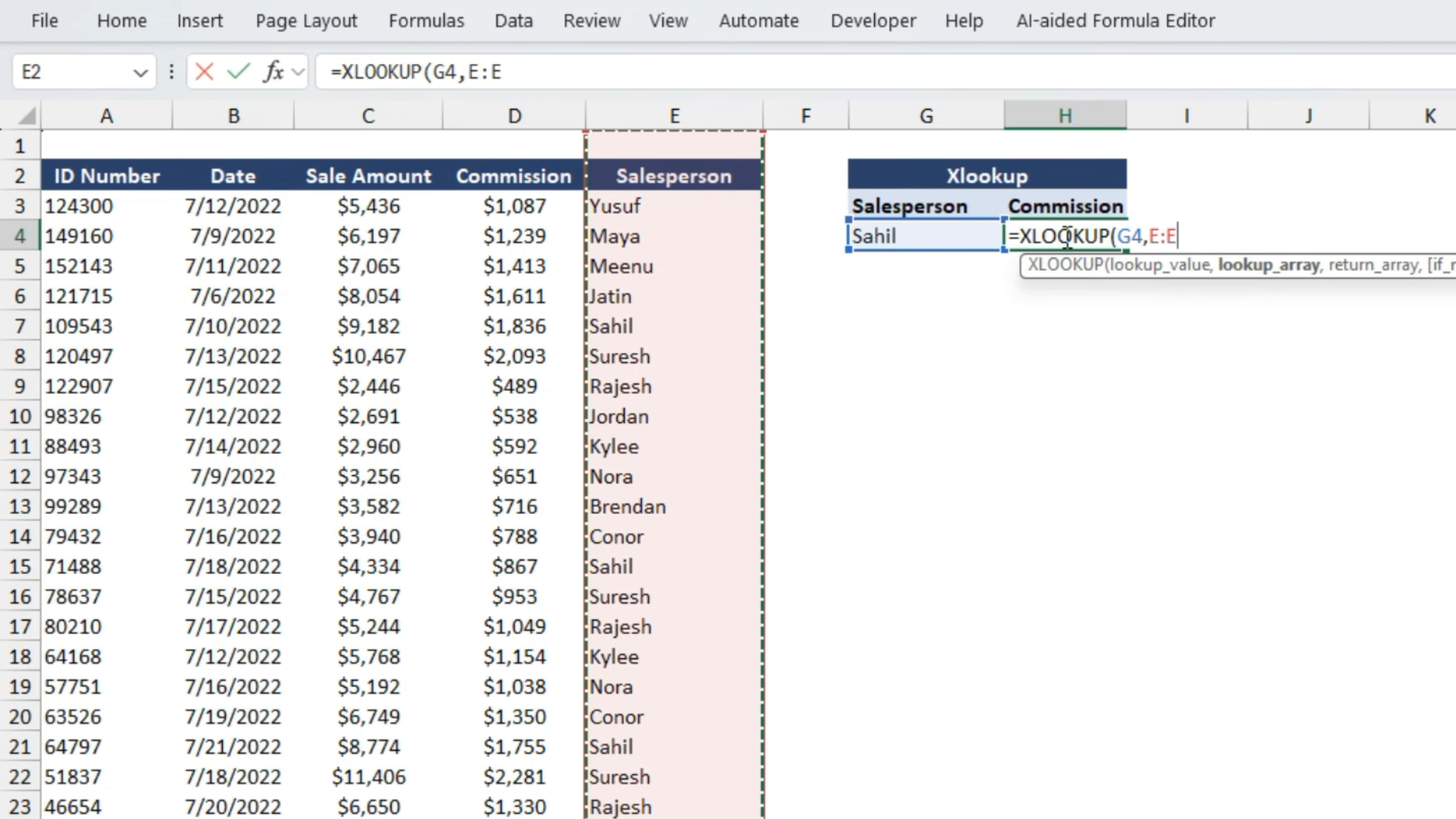
- Complete the XLOOKUP in H4 with the Commission column D:D as the return array
{"action": "type", "text": ","}
{"action": "key", "text": "Left"}
{"action": "key", "text": "Left"}
{"action": "key", "text": "Left"}
{"action": "key", "text": "Left"}
{"action": "key", "text": "ctrl+space"}
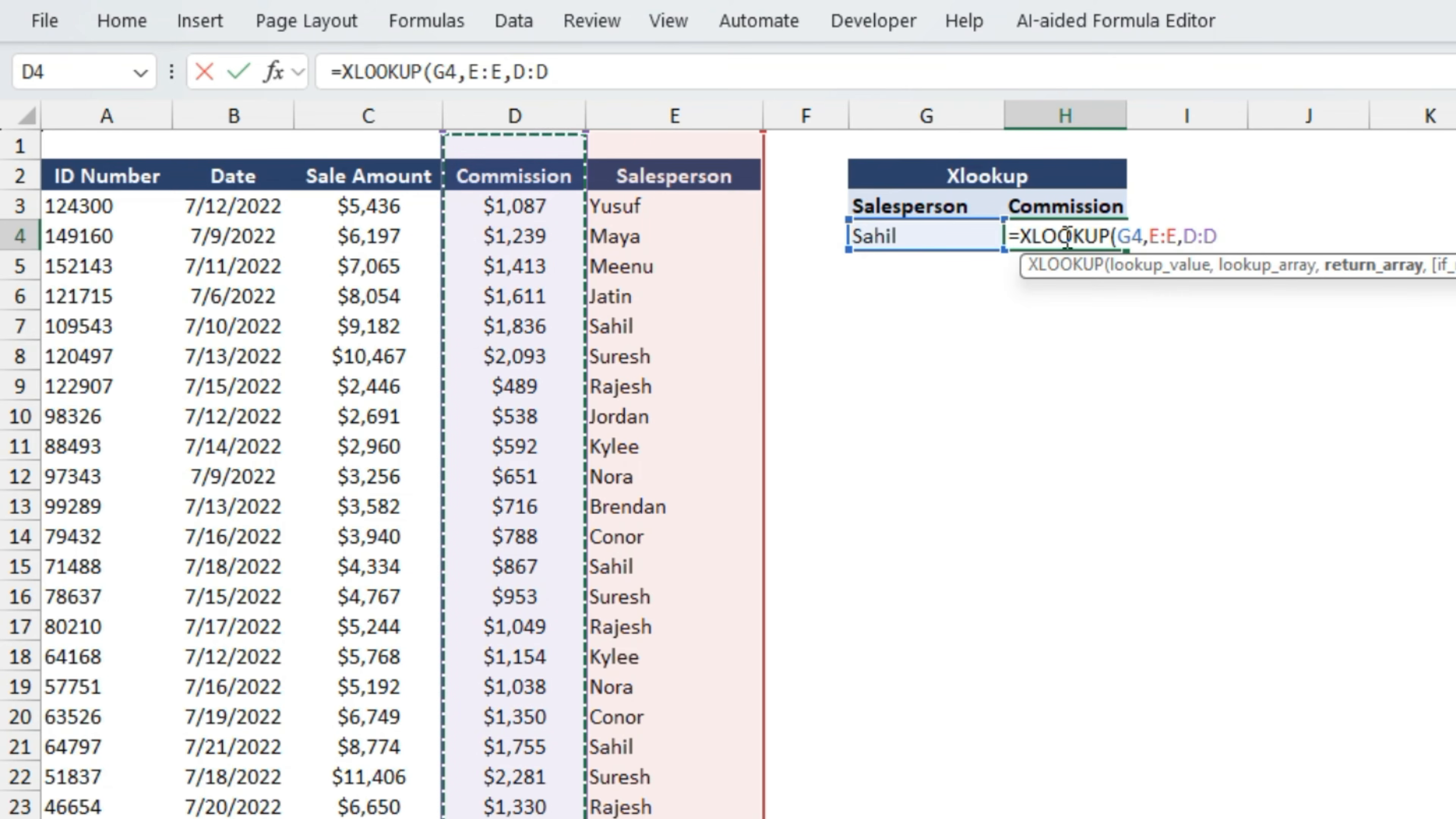
{"action": "type", "text": ")"}
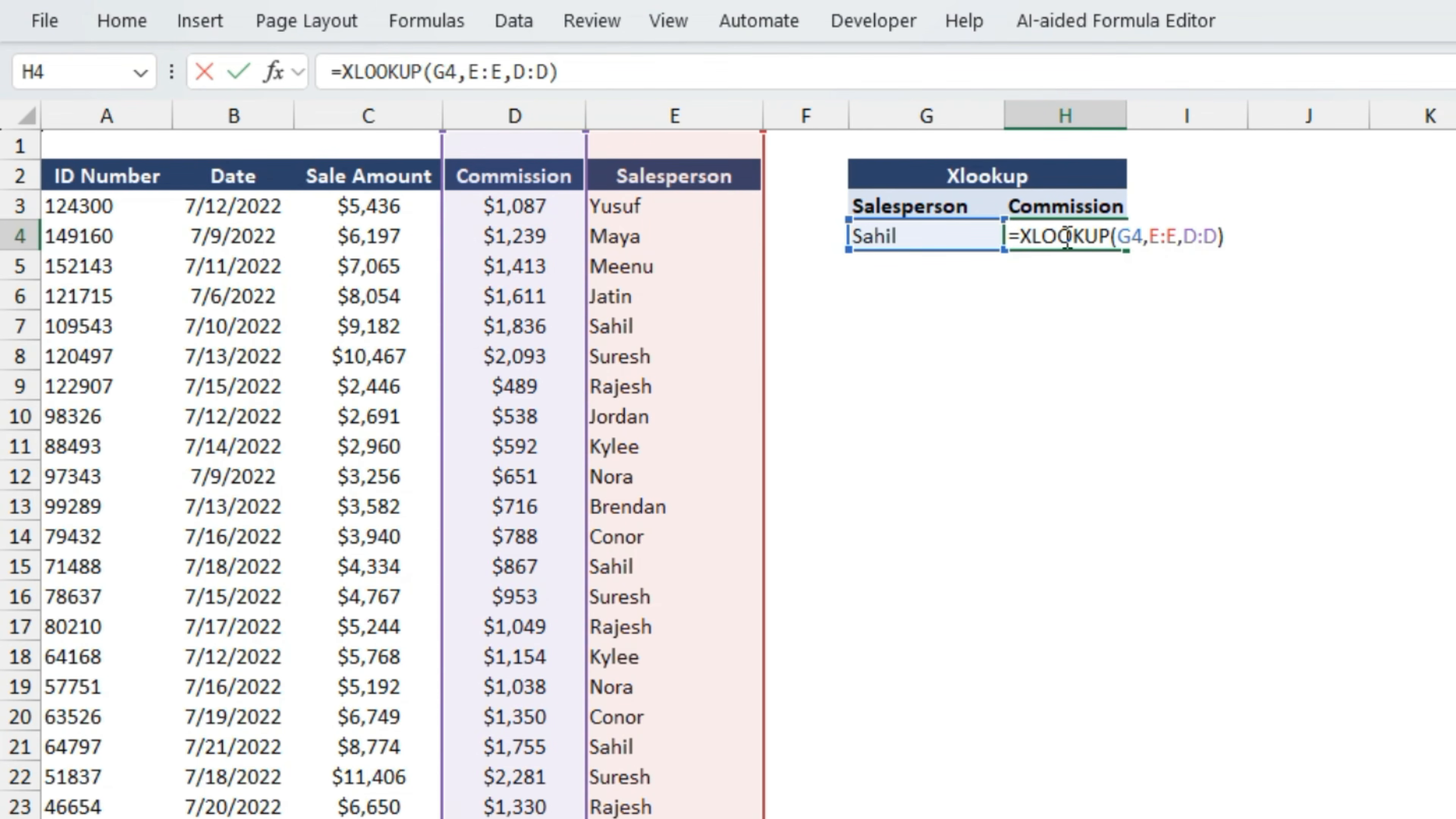
{"action": "key", "text": "Return"}
{"action": "left_click", "coordinate": [1064, 235]}
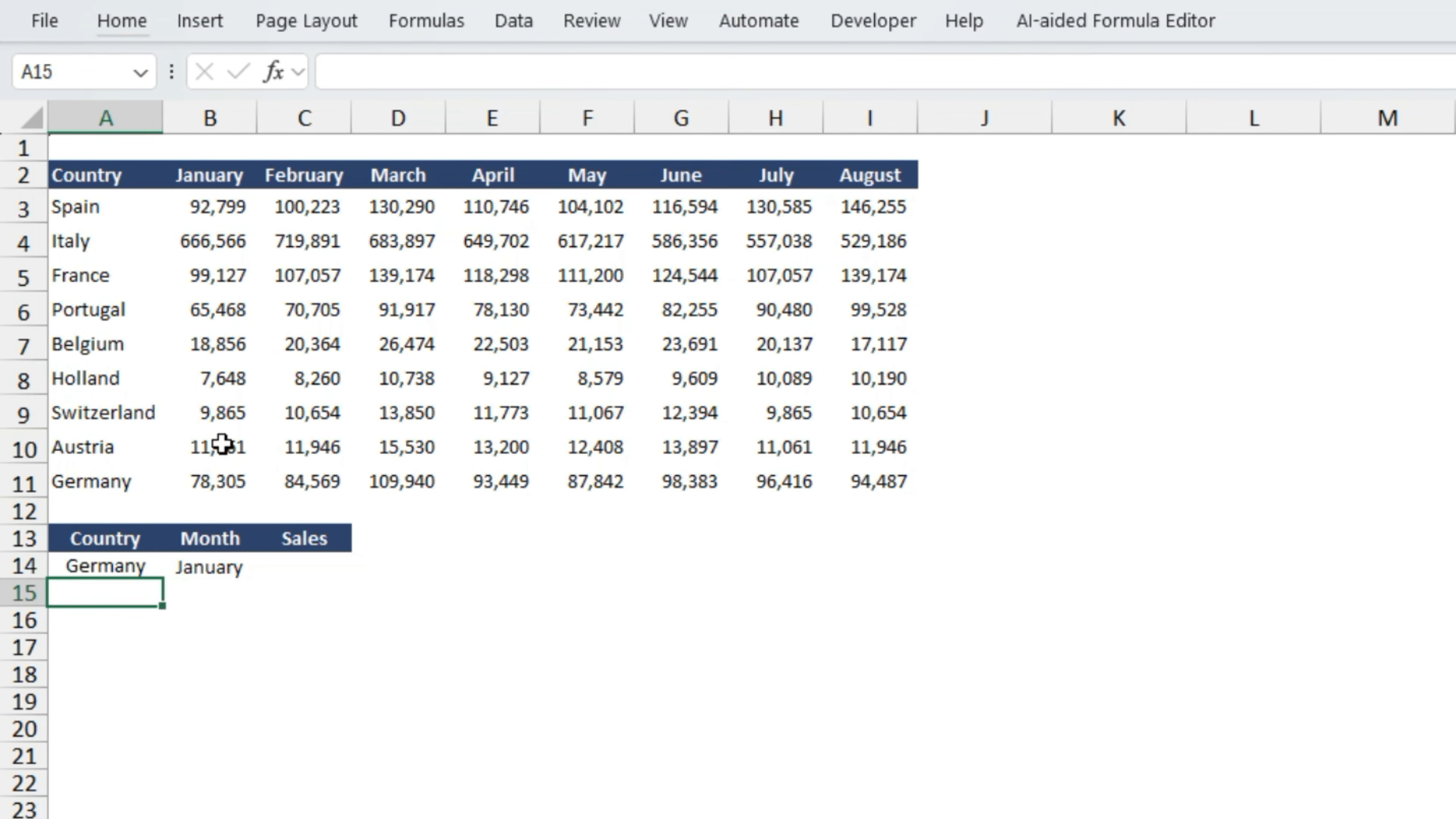
- On the country sales sheet, start an INDEX formula in C14 with B3:I11 as the array
{"action": "left_click", "coordinate": [131, 562]}
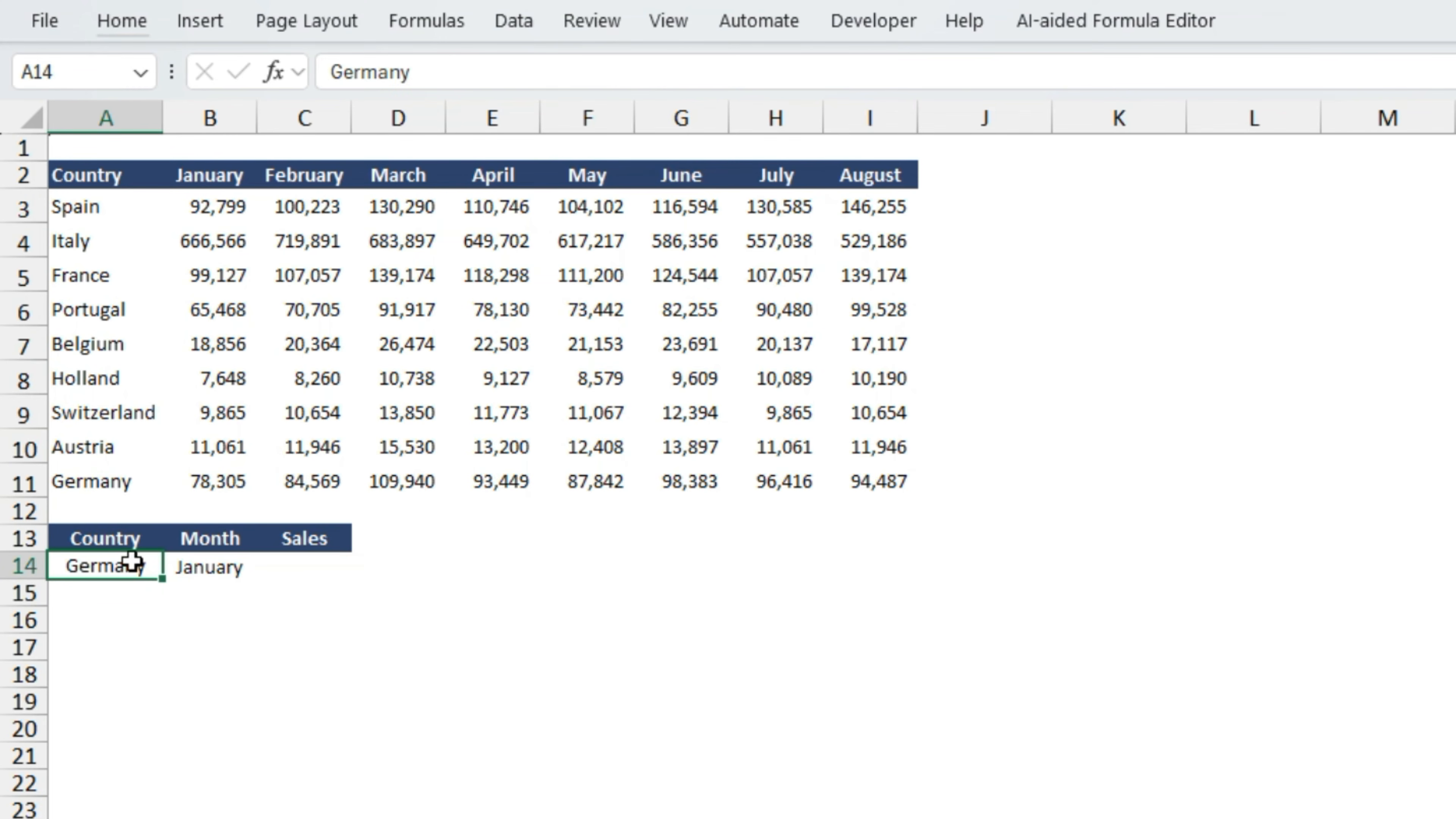
{"action": "left_click", "coordinate": [230, 569]}
{"action": "left_click", "coordinate": [109, 568]}
{"action": "left_click", "coordinate": [223, 568]}
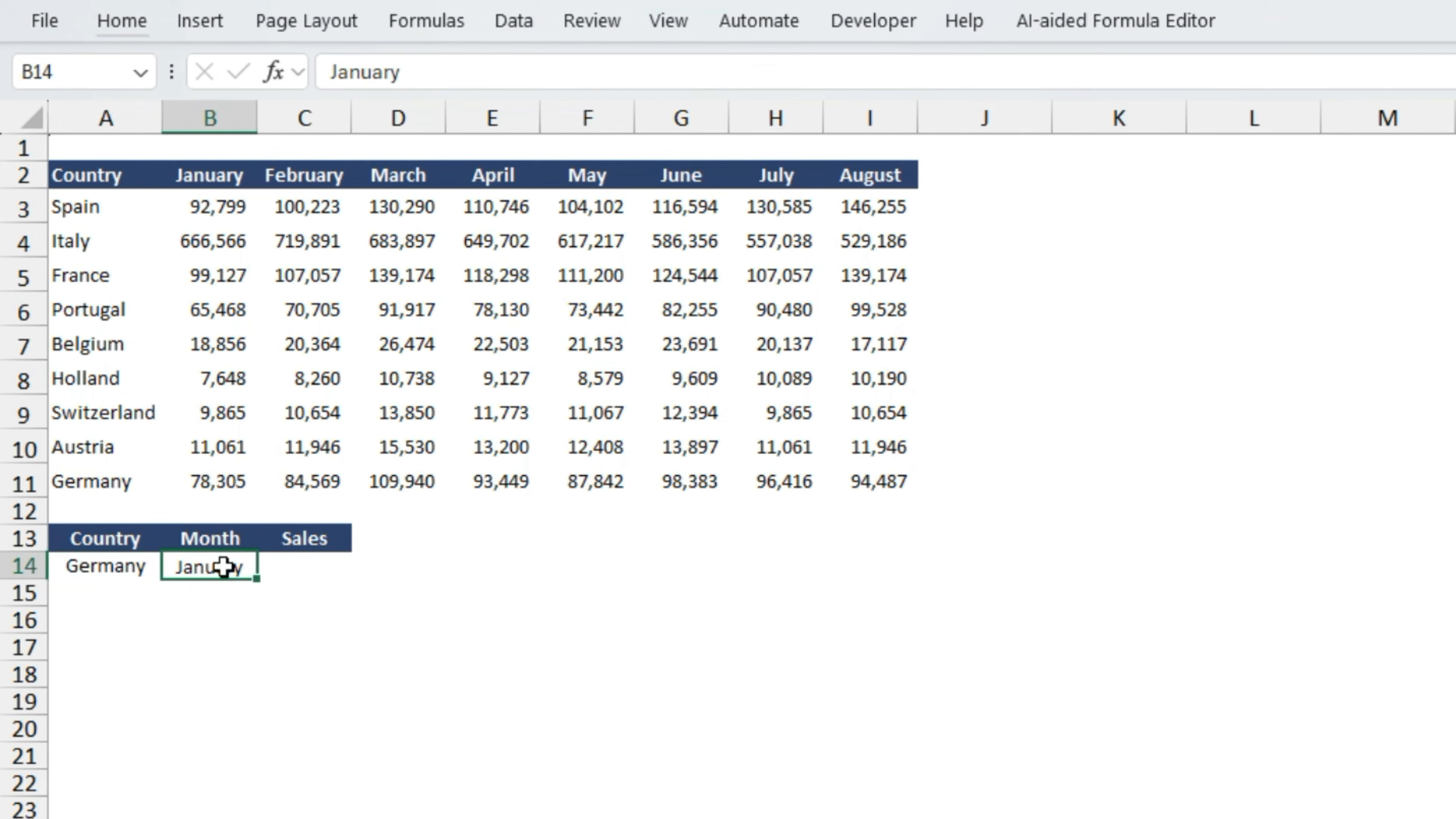
{"action": "left_click", "coordinate": [291, 564]}
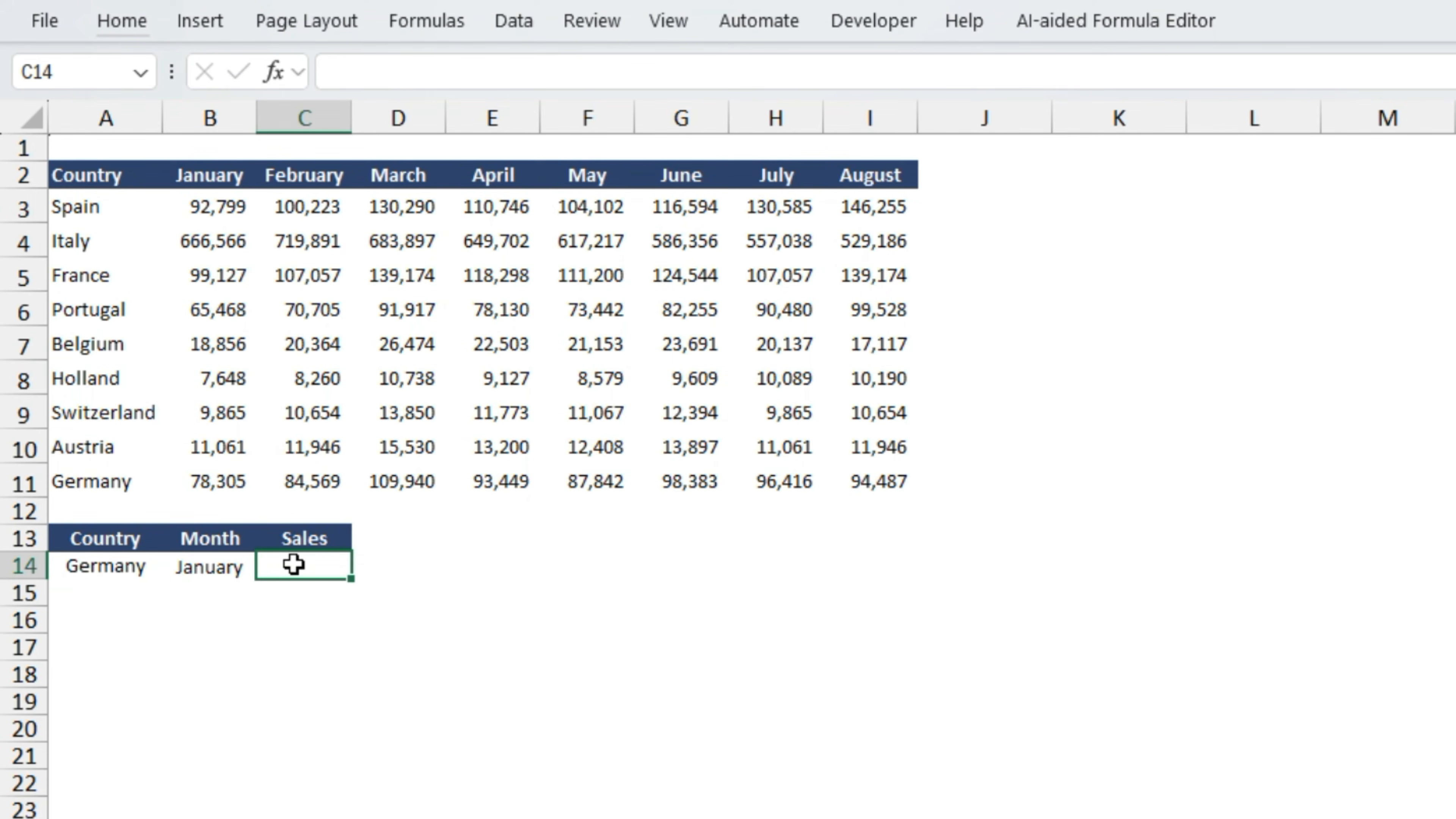
{"action": "type", "text": "=ind"}
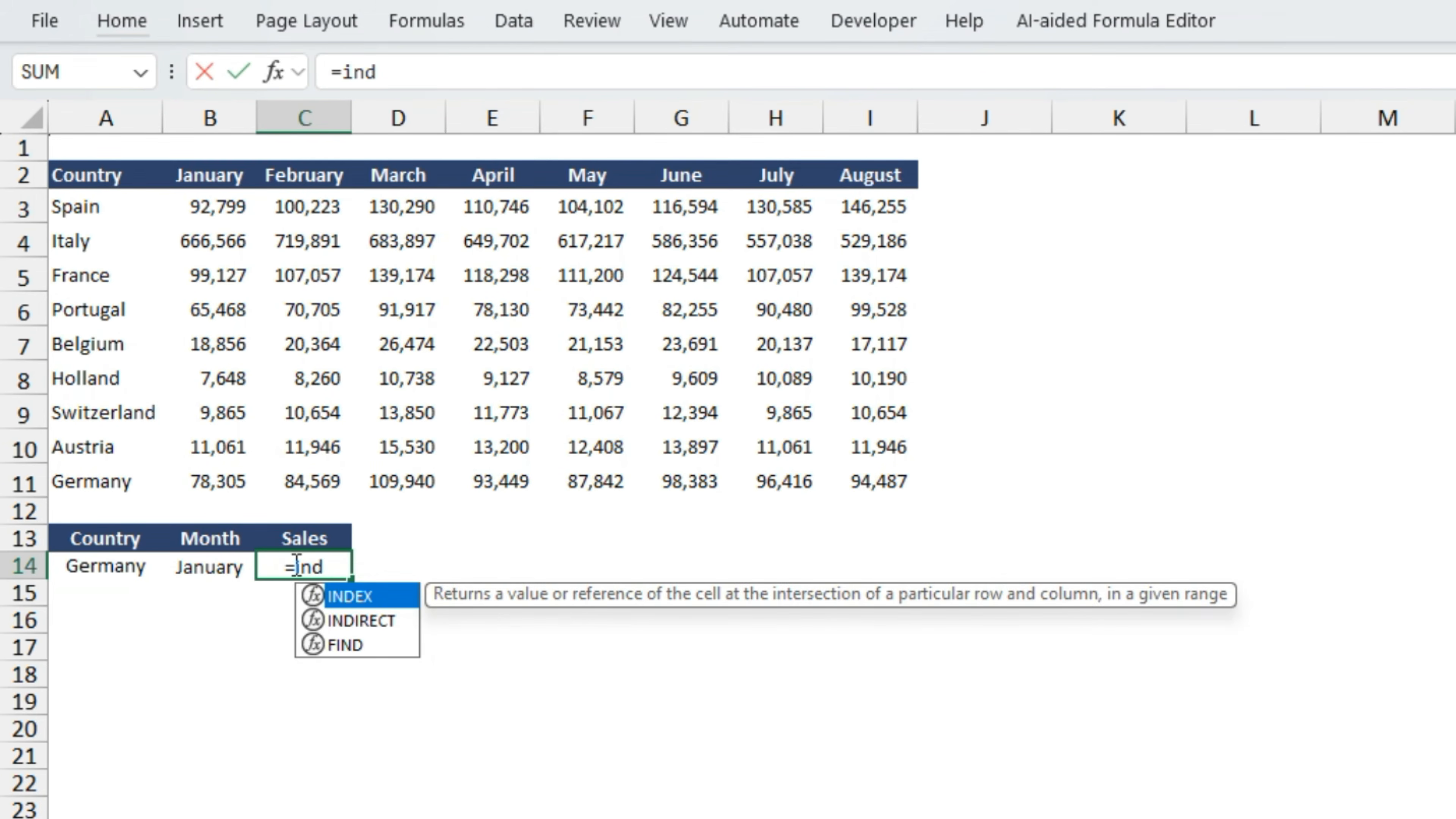
{"action": "key", "text": "Tab"}
{"action": "key", "text": "Up"}
{"action": "key", "text": "Up"}
{"action": "key", "text": "Left"}
{"action": "key", "text": "Up"}
{"action": "key", "text": "Up"}
{"action": "key", "text": "Up"}
{"action": "key", "text": "Up"}
{"action": "key", "text": "Up"}
{"action": "key", "text": "Up"}
{"action": "key", "text": "Up"}
{"action": "key", "text": "Up"}
{"action": "key", "text": "Up"}
{"action": "key", "text": "ctrl+shift+Right"}
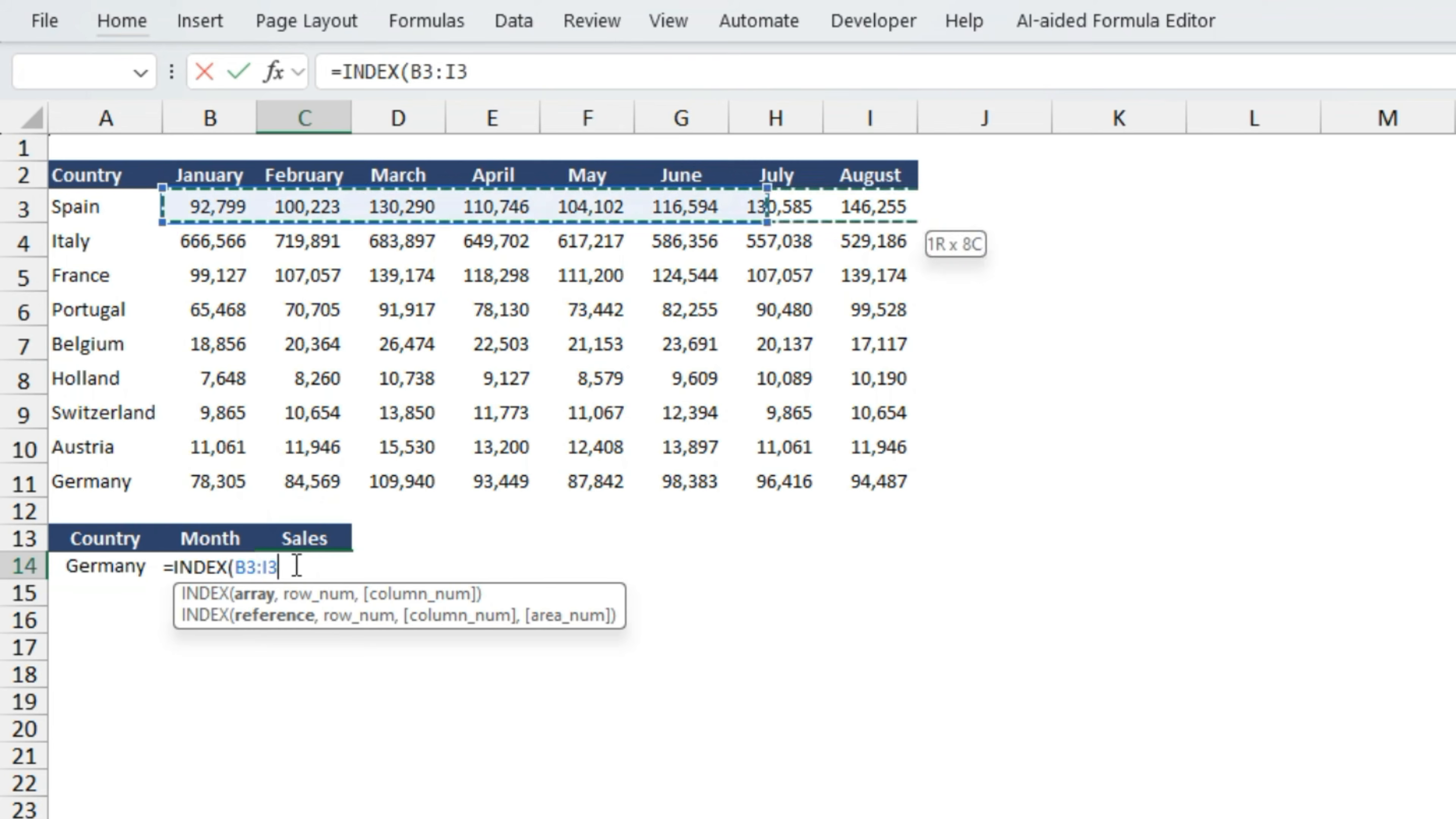
{"action": "key", "text": "ctrl+shift+Down"}
{"action": "type", "text": ","}
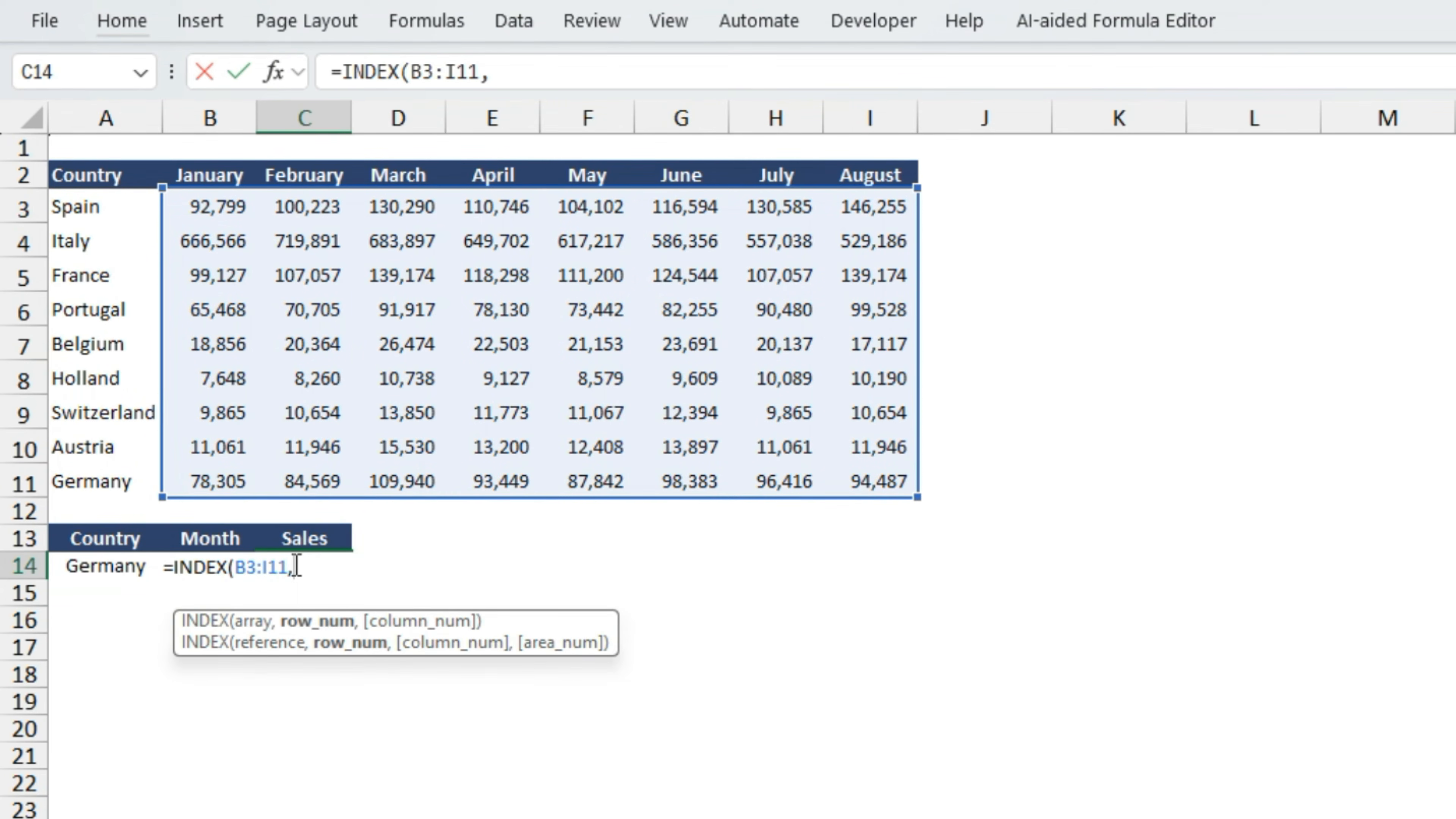
{"action": "type", "text": "ma"}
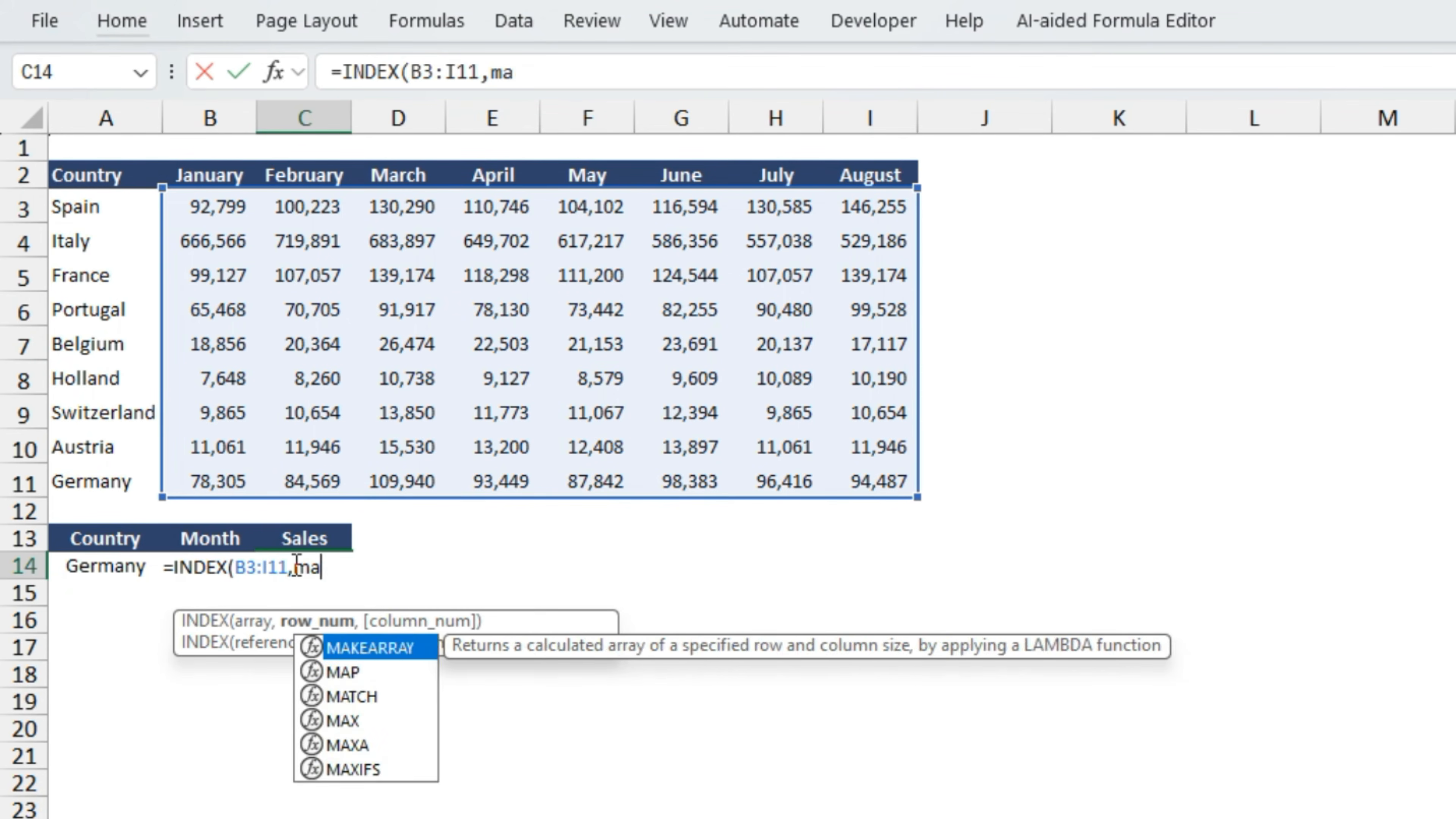
{"action": "type", "text": "t"}
- Add MATCH(A14,A3:A11,0) as the row number of the INDEX formula to find the country by exact match
{"action": "key", "text": "Tab"}
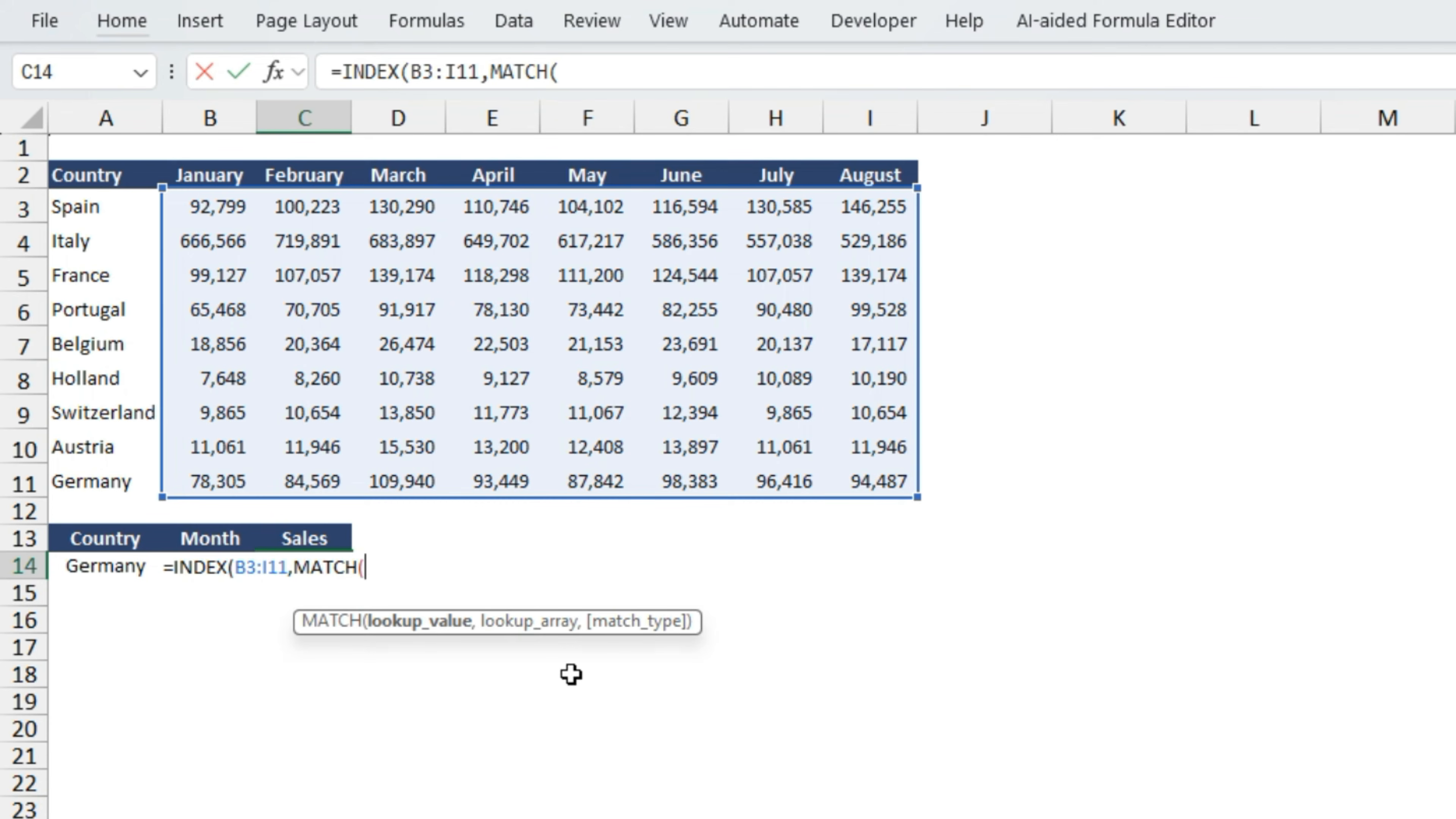
{"action": "left_click", "coordinate": [102, 569]}
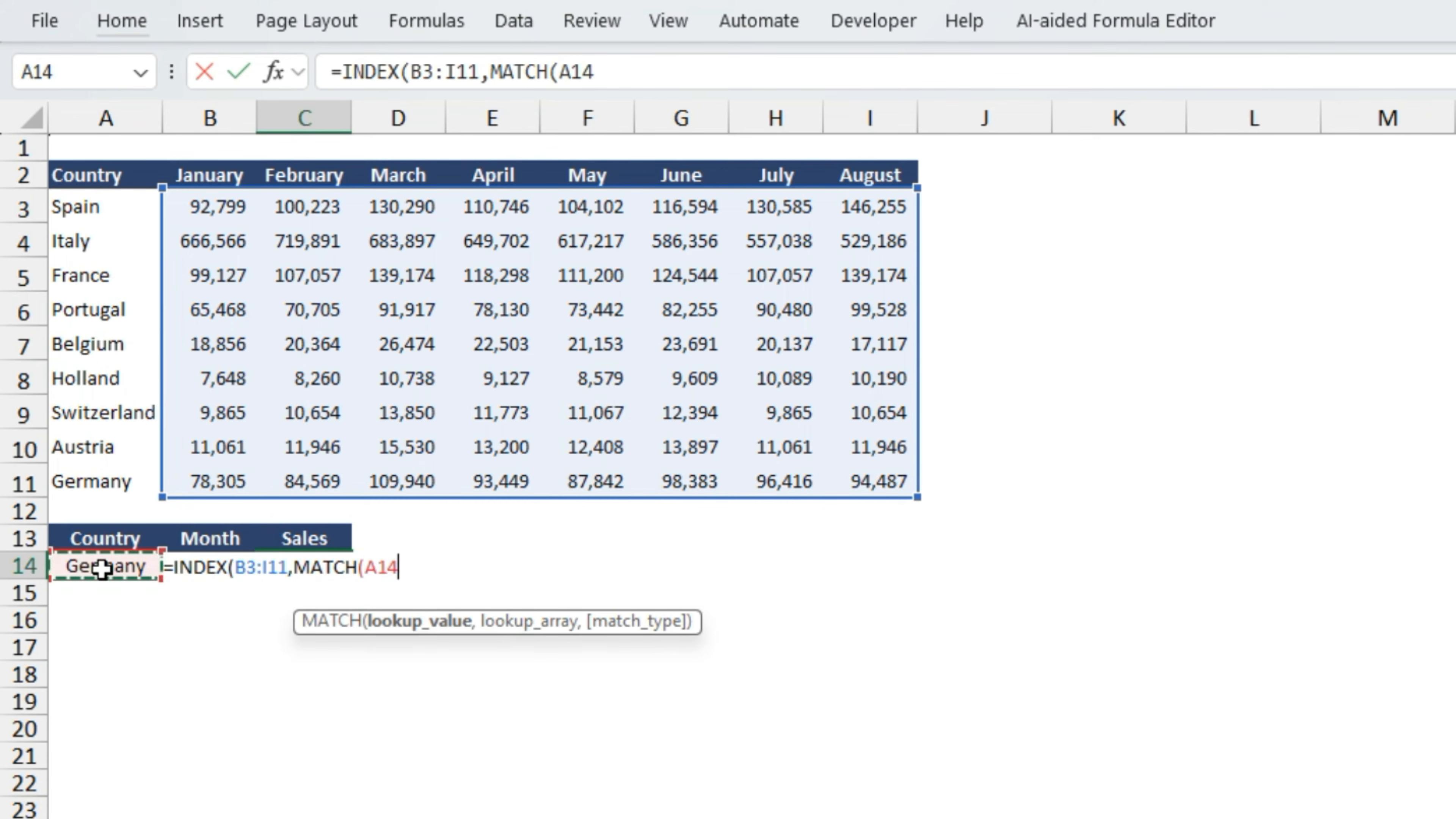
{"action": "type", "text": ","}
{"action": "left_click", "coordinate": [56, 393]}
{"action": "key", "text": "ctrl+Up"}
{"action": "key", "text": "Down"}
{"action": "key", "text": "ctrl+shift+Down"}
{"action": "type", "text": ","}
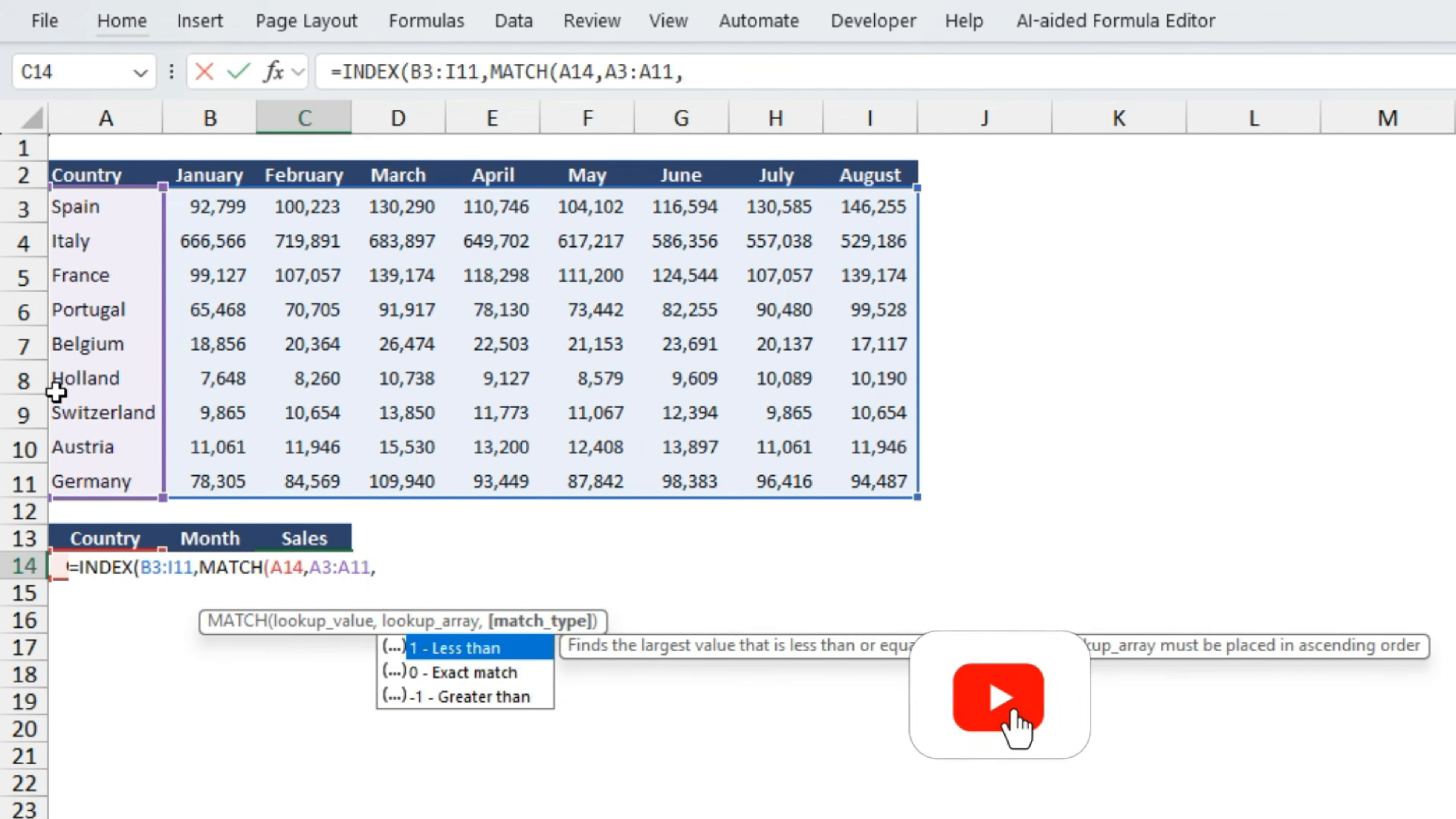
{"action": "type", "text": "0"}
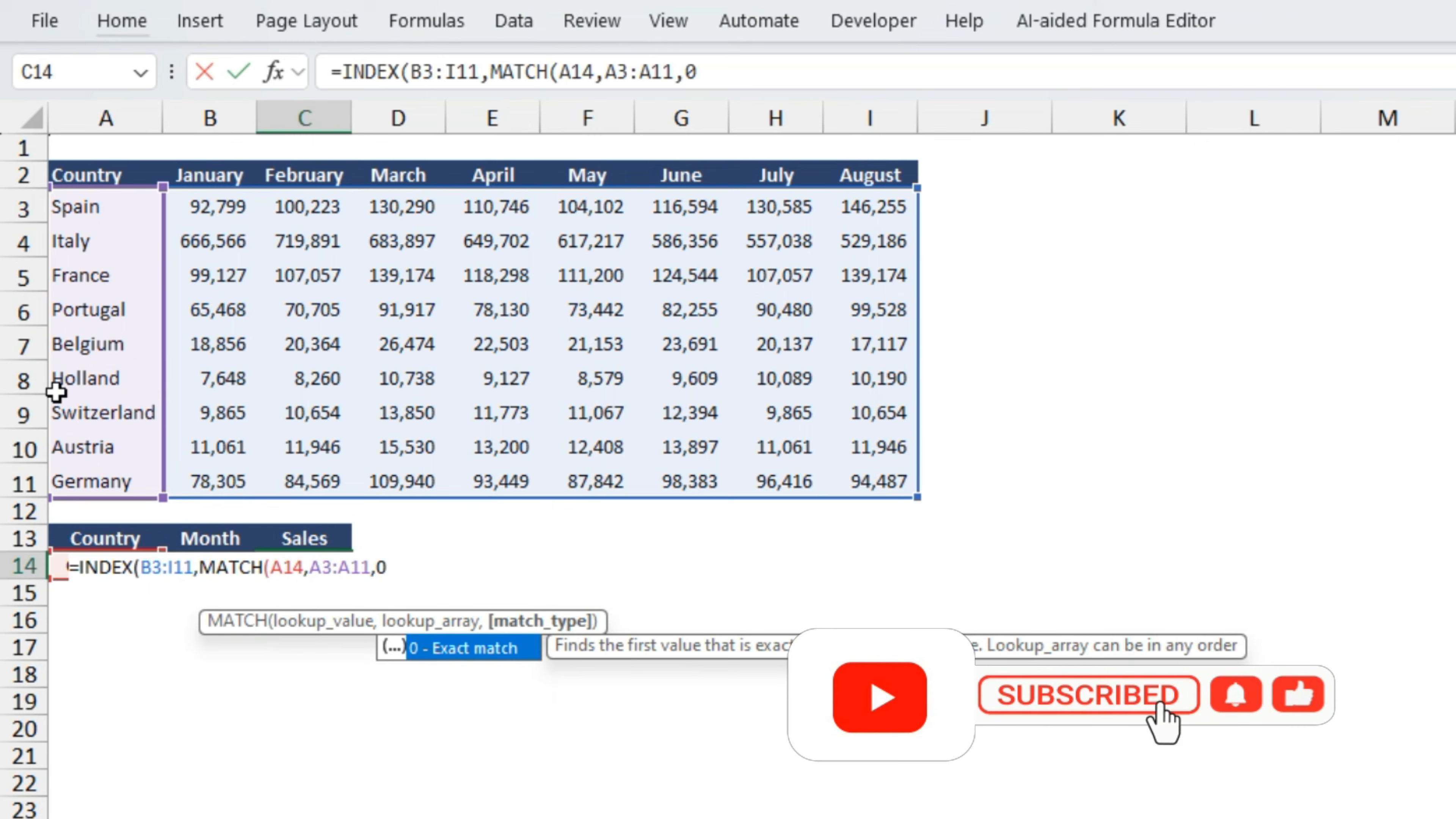
{"action": "type", "text": "),ma"}
- Add MATCH(B14,B2:I2,0) as the column number and enter the completed INDEX formula in C14
{"action": "key", "text": "Tab"}
{"action": "key", "text": "Left"}
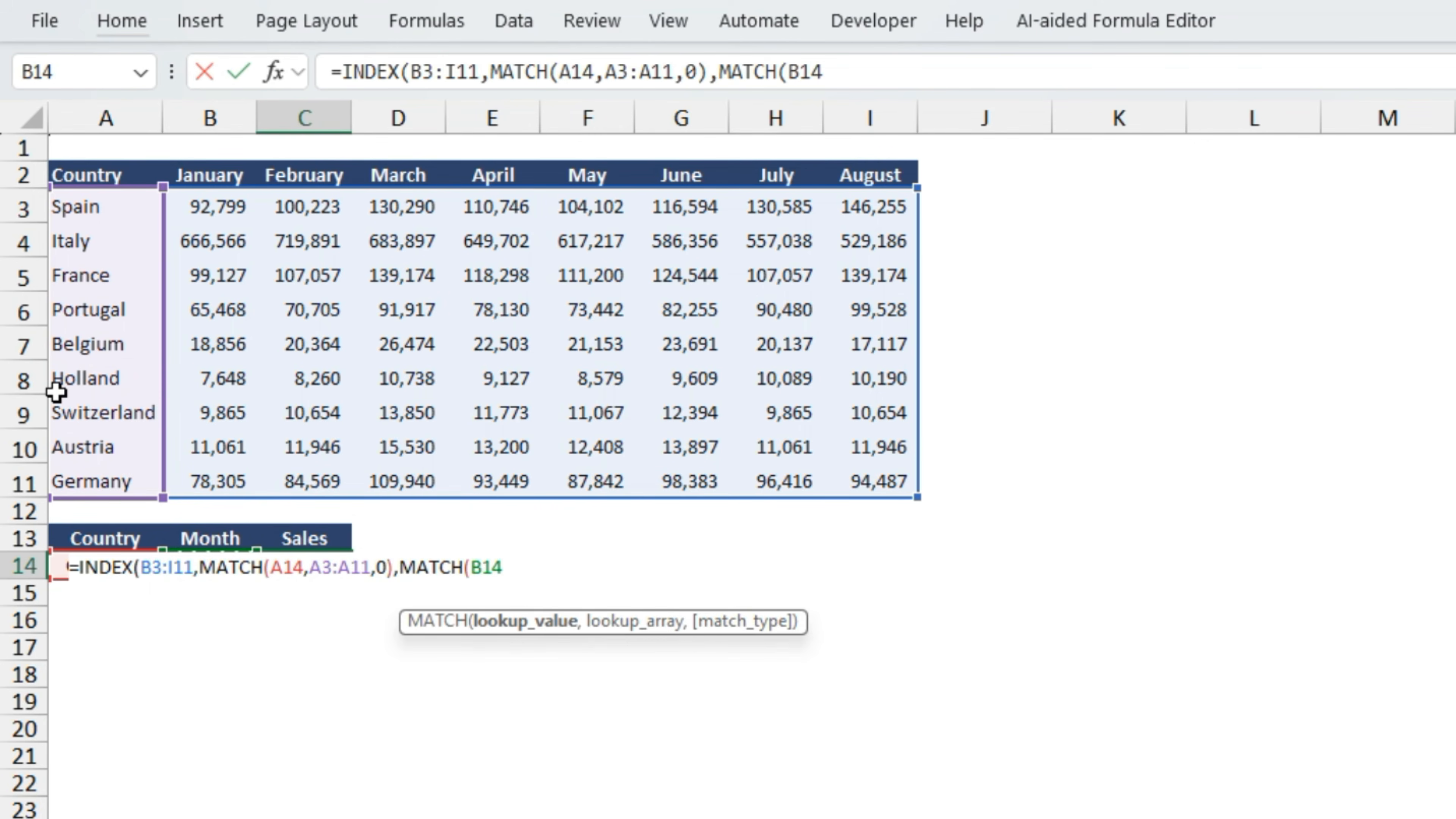
{"action": "type", "text": ","}
{"action": "key", "text": "Up"}
{"action": "key", "text": "Up"}
{"action": "key", "text": "Up"}
{"action": "key", "text": "ctrl+Up"}
{"action": "key", "text": "Left"}
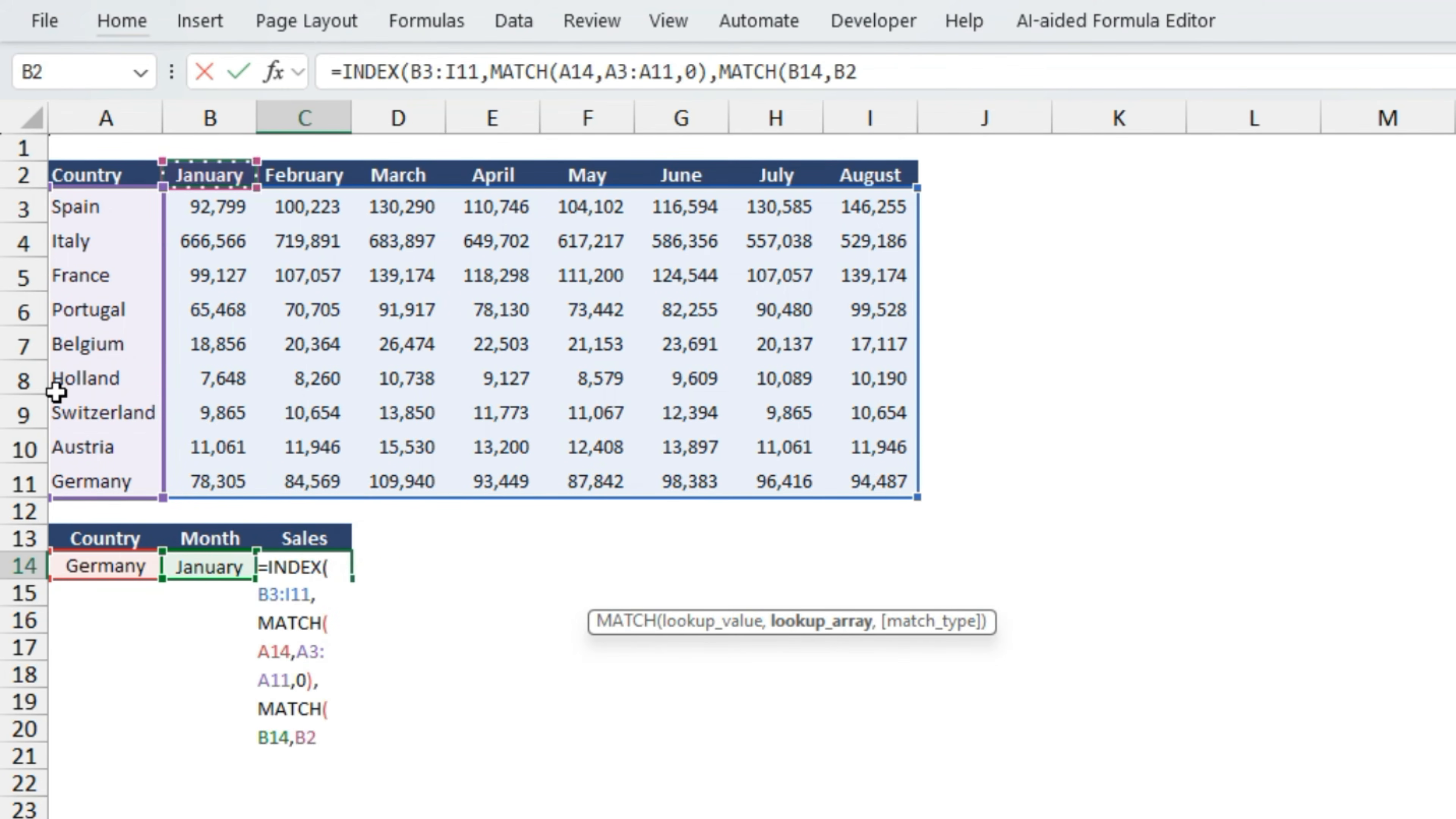
{"action": "key", "text": "ctrl+shift+Right"}
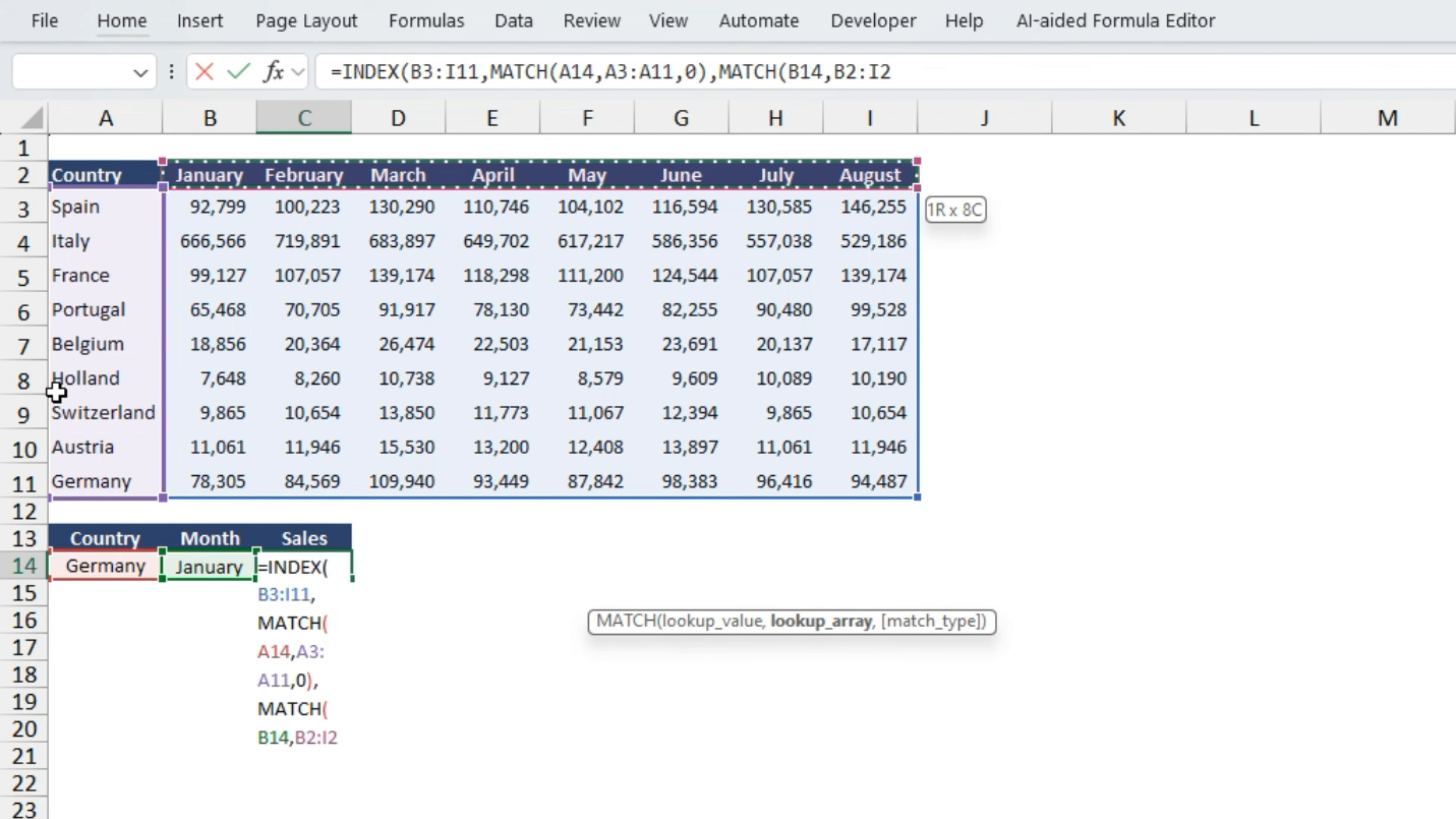
{"action": "type", "text": ","}
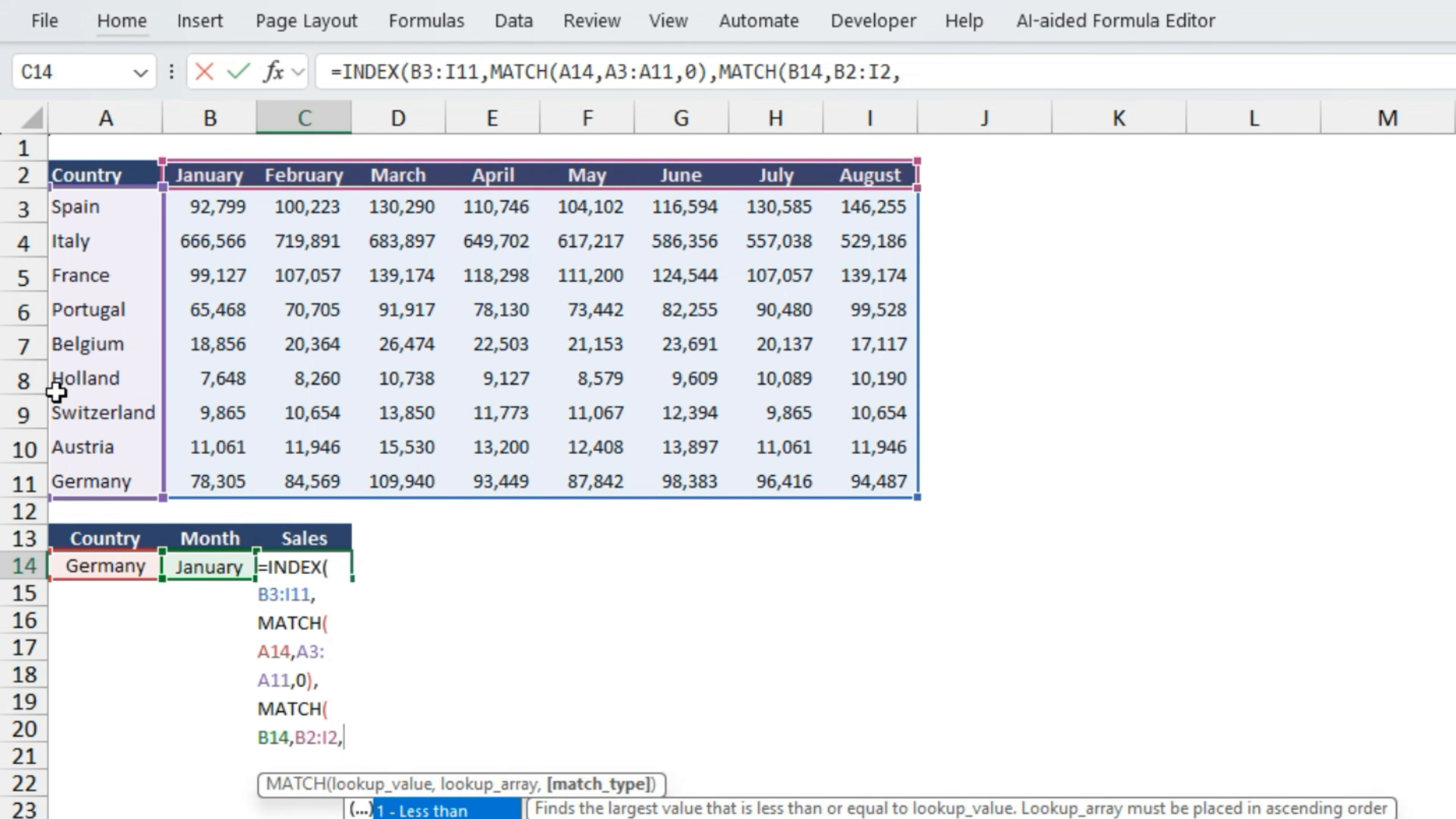
{"action": "type", "text": "0)"}
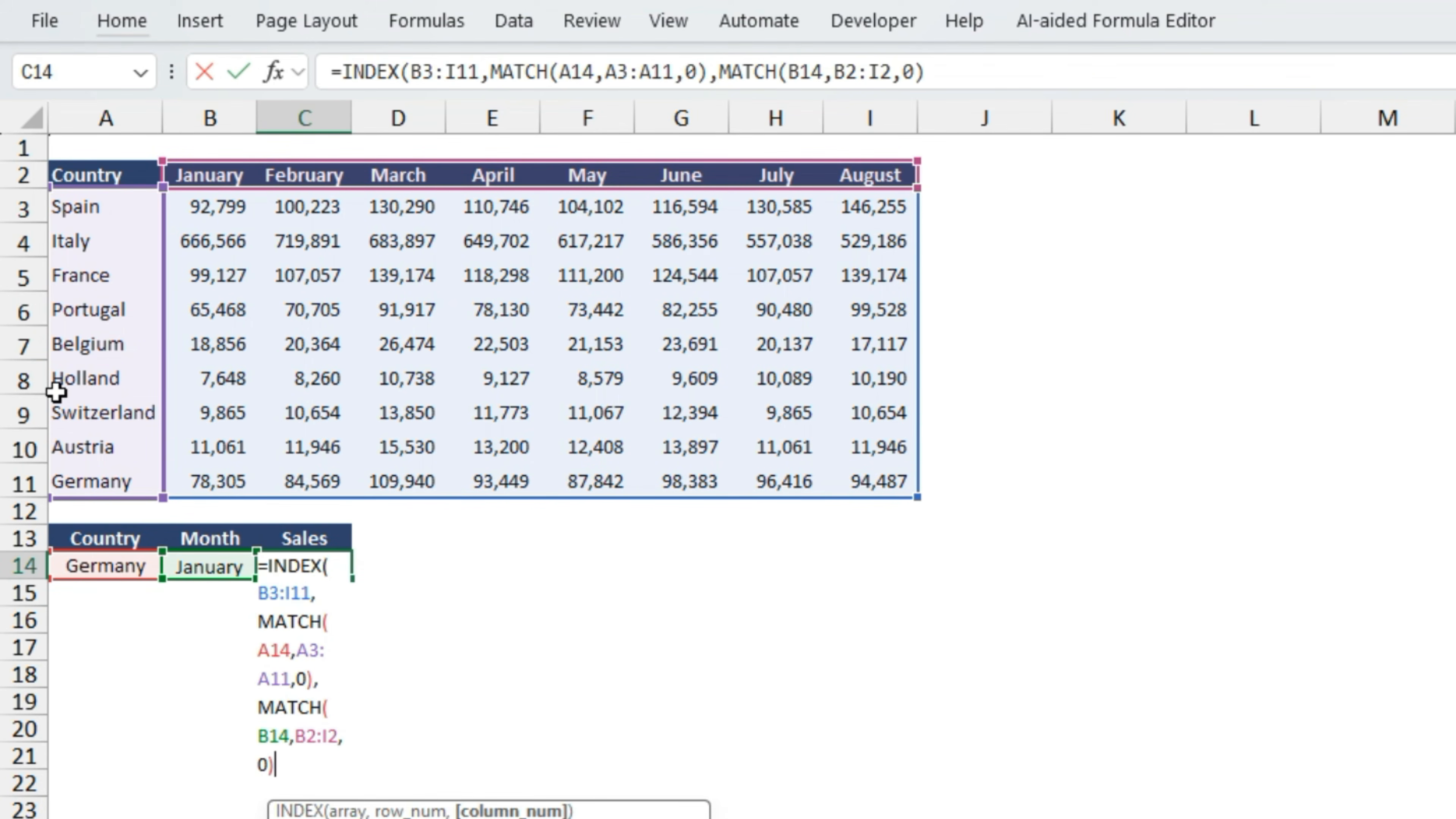
{"action": "type", "text": ")"}
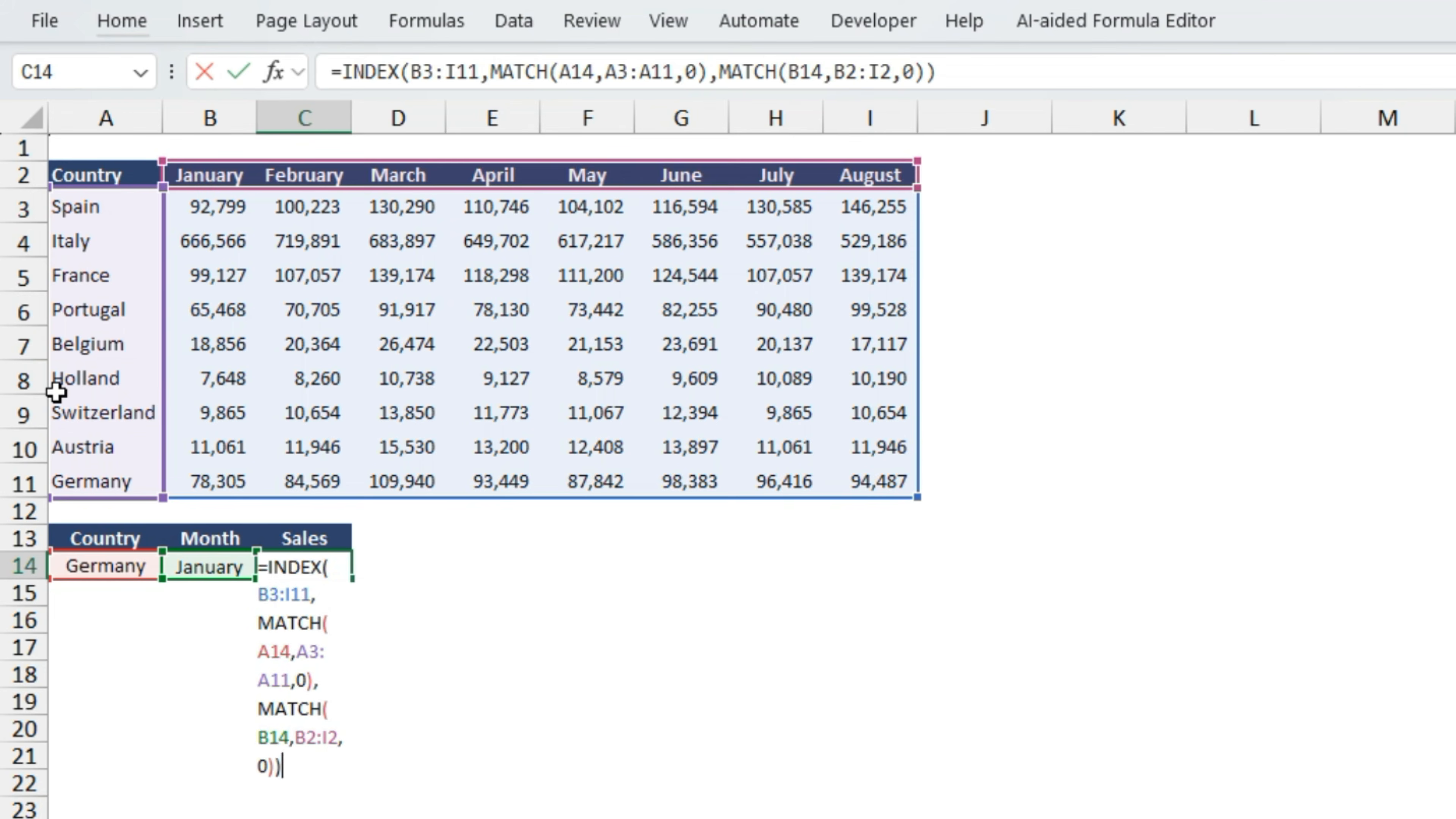
{"action": "key", "text": "Return"}
- Compare the Sales result in C14 with Germany's January figure in the table
{"action": "key", "text": "Up"}
{"action": "key", "text": "Up"}
{"action": "key", "text": "Left"}
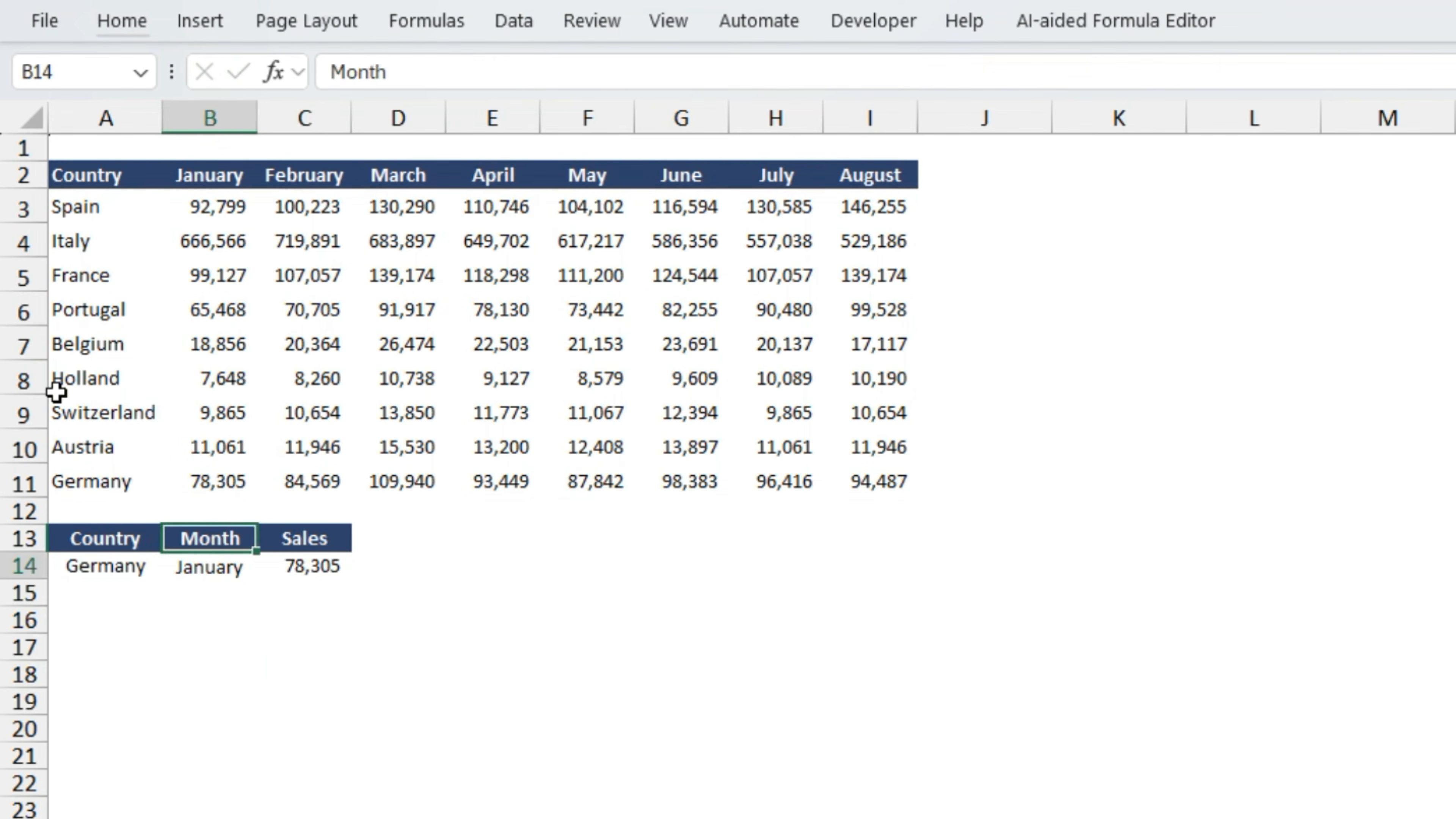
{"action": "key", "text": "Down"}
{"action": "key", "text": "Right"}
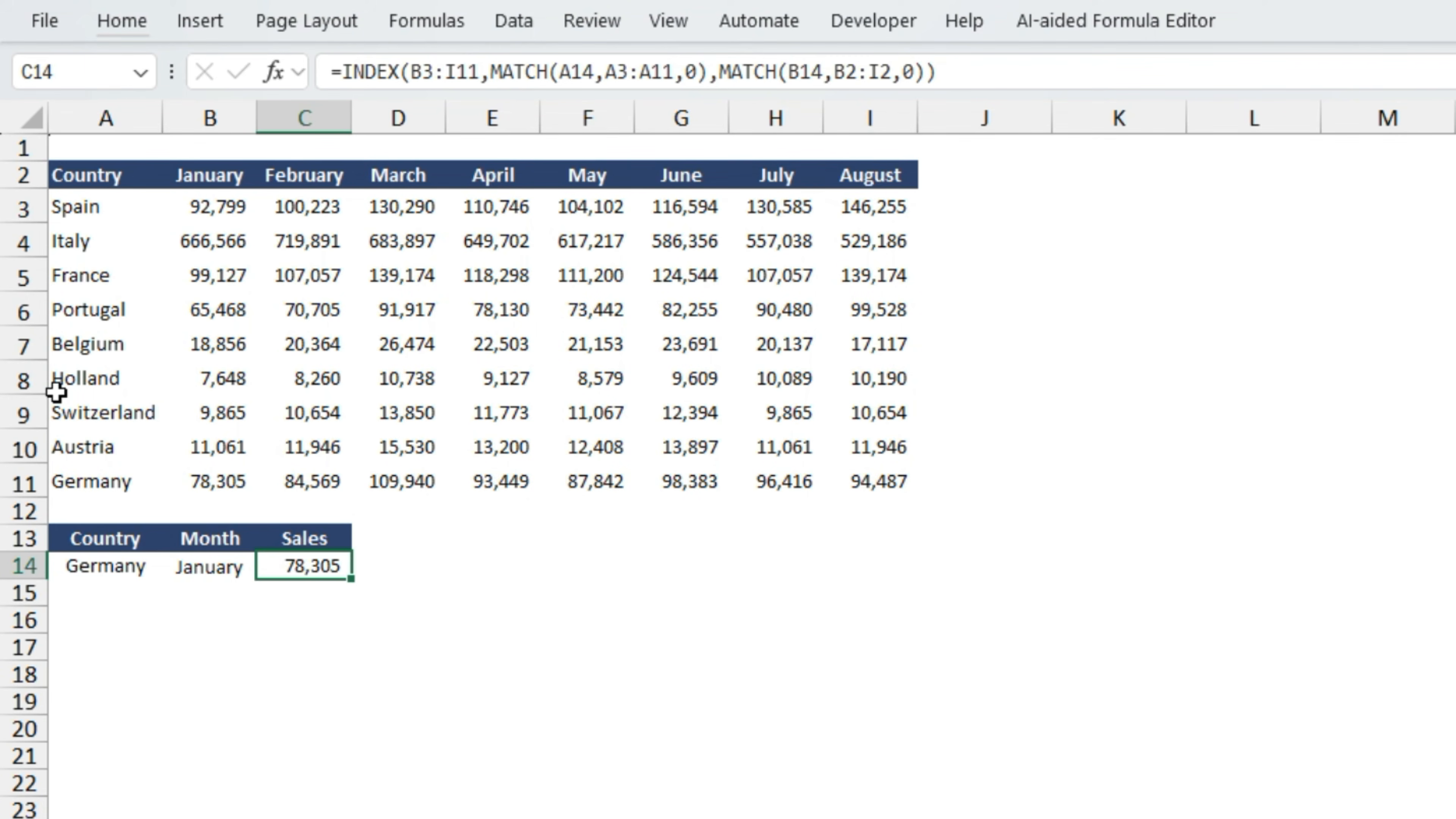
{"action": "key", "text": "Left"}
{"action": "key", "text": "Left"}
{"action": "key", "text": "Up"}
{"action": "key", "text": "Up"}
{"action": "key", "text": "Up"}
{"action": "key", "text": "Up"}
{"action": "key", "text": "Up"}
{"action": "key", "text": "Up"}
{"action": "key", "text": "Up"}
{"action": "key", "text": "Down"}
{"action": "key", "text": "Down"}
{"action": "key", "text": "Down"}
{"action": "key", "text": "Down"}
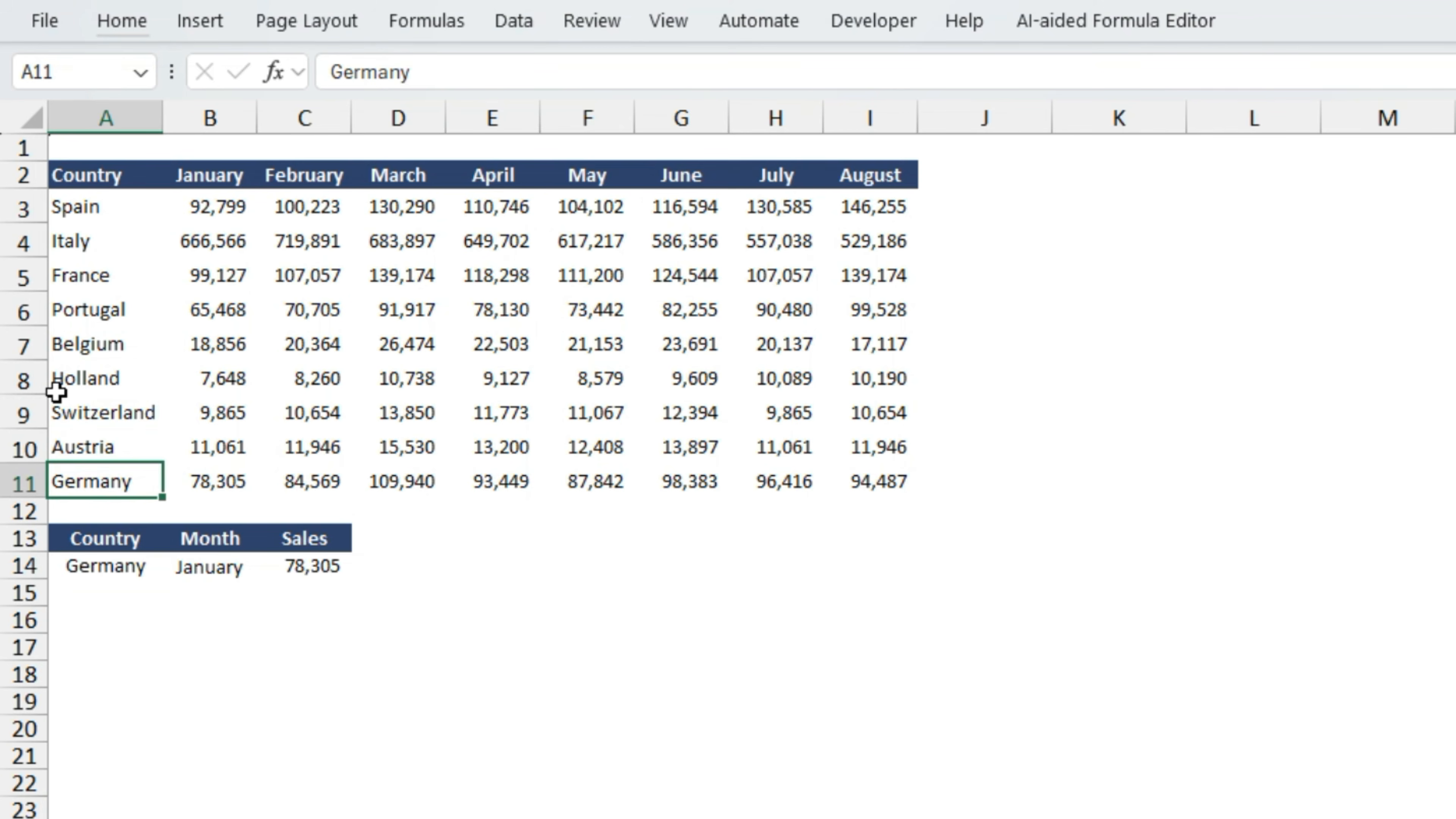
{"action": "key", "text": "Right"}
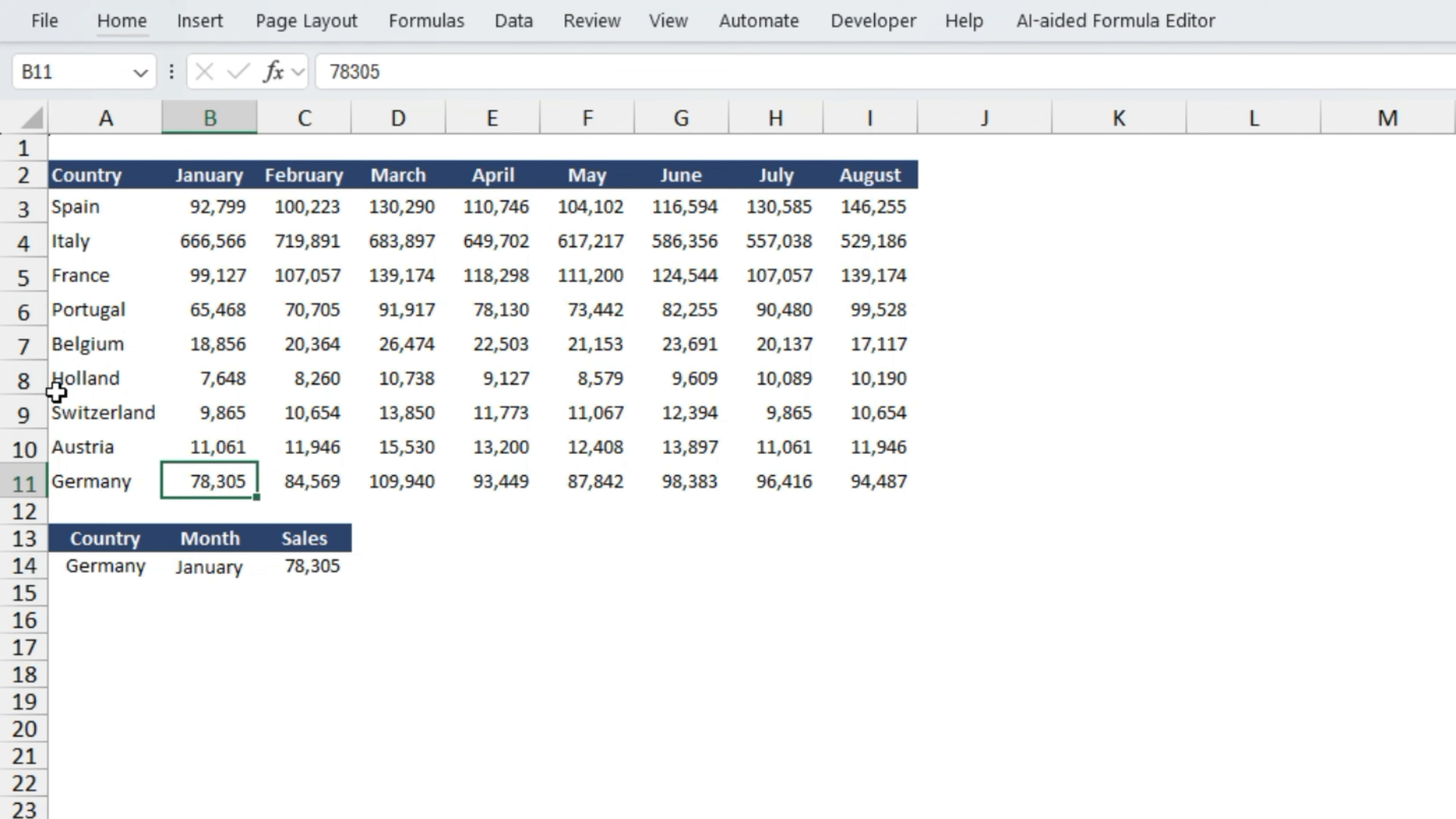
- Copy the April header from E2 and paste it as a value into the Month cell B14
{"action": "key", "text": "ctrl+Up"}
{"action": "key", "text": "Right"}
{"action": "key", "text": "Right"}
{"action": "key", "text": "Right"}
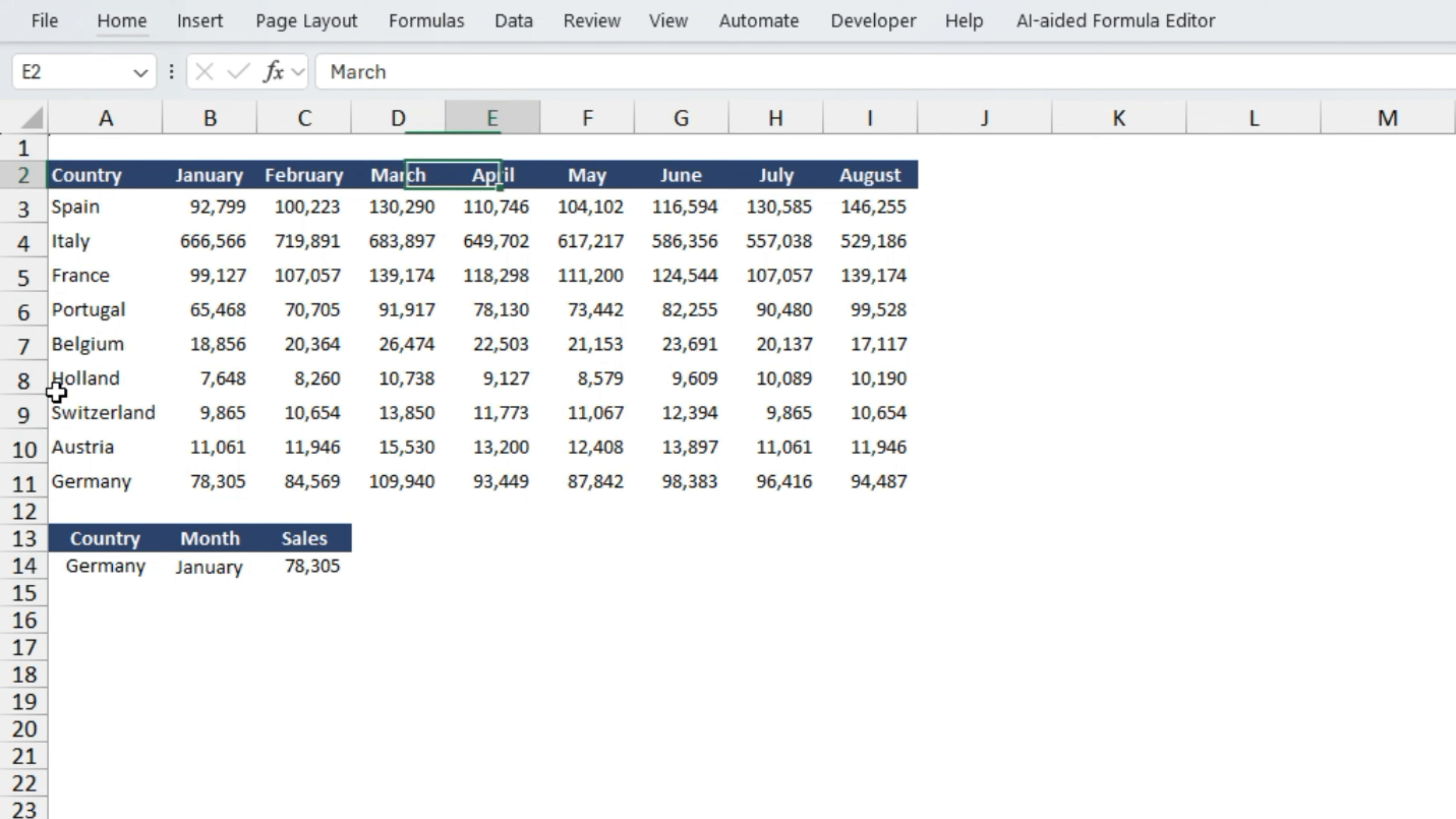
{"action": "key", "text": "ctrl+c"}
{"action": "key", "text": "ctrl+Down"}
{"action": "key", "text": "Down"}
{"action": "key", "text": "Left"}
{"action": "key", "text": "Left"}
{"action": "key", "text": "Left"}
{"action": "key", "text": "Down"}
{"action": "key", "text": "Down"}
{"action": "key", "text": "shift+F10"}
{"action": "key", "text": "v"}
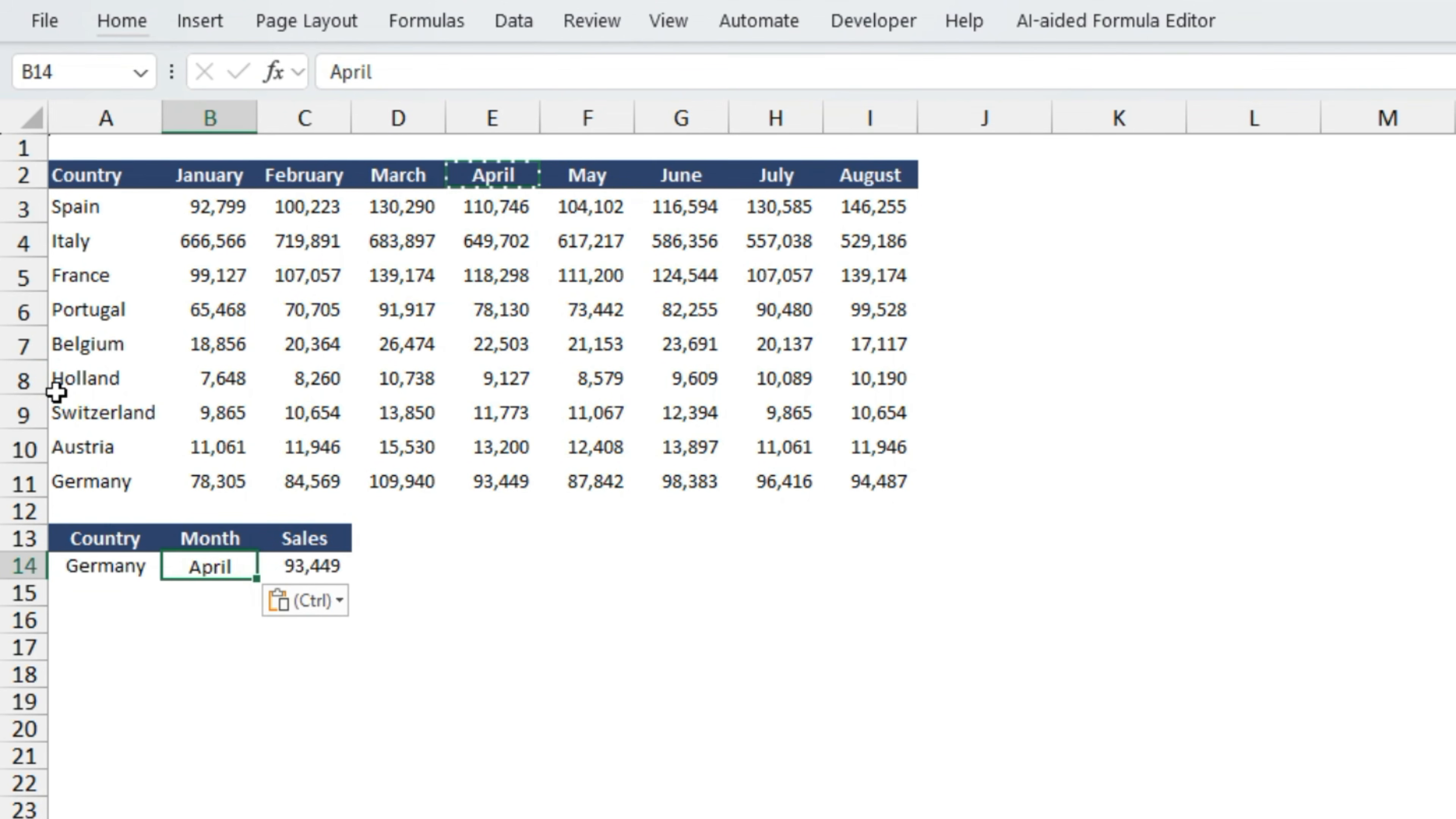
- Compare the Sales result in C14 with Germany's April figure in row 11
{"action": "key", "text": "Up"}
{"action": "key", "text": "Up"}
{"action": "key", "text": "Left"}
{"action": "key", "text": "Up"}
{"action": "key", "text": "Right"}
{"action": "key", "text": "Right"}
{"action": "key", "text": "Right"}
{"action": "key", "text": "Right"}
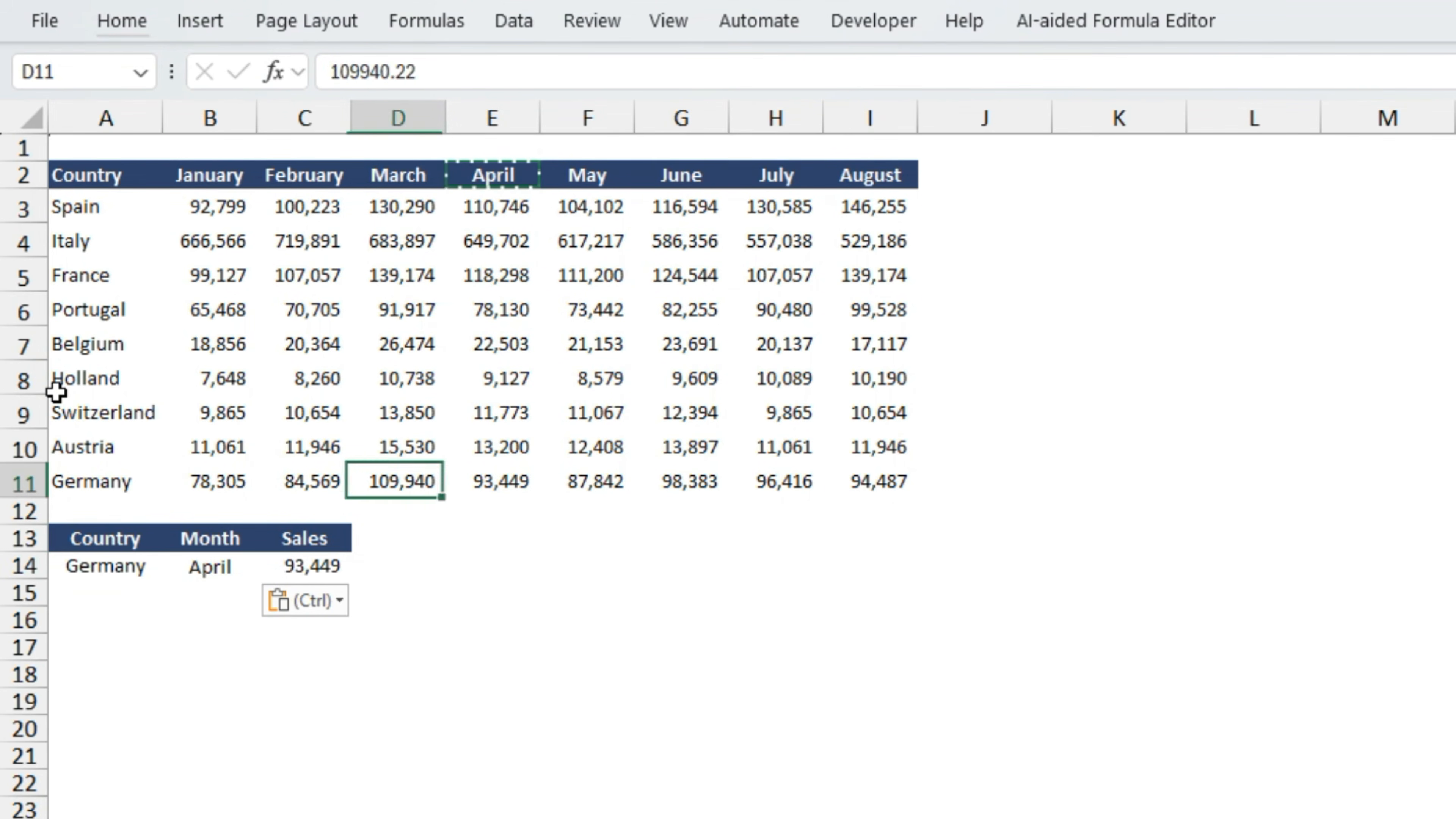
{"action": "key", "text": "Escape"}
{"action": "key", "text": "Right"}
{"action": "key", "text": "Right"}
{"action": "left_click", "coordinate": [310, 565]}
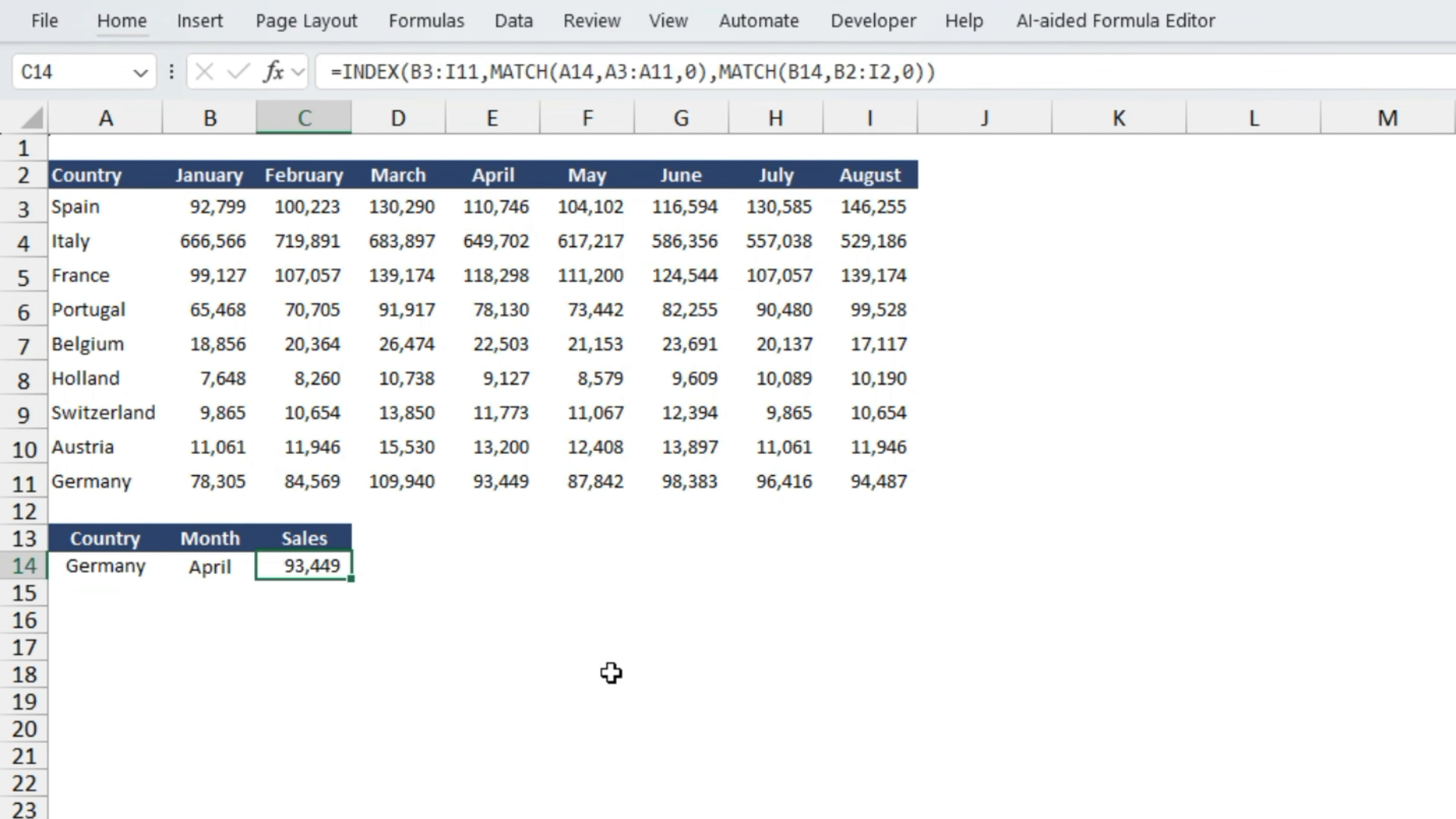